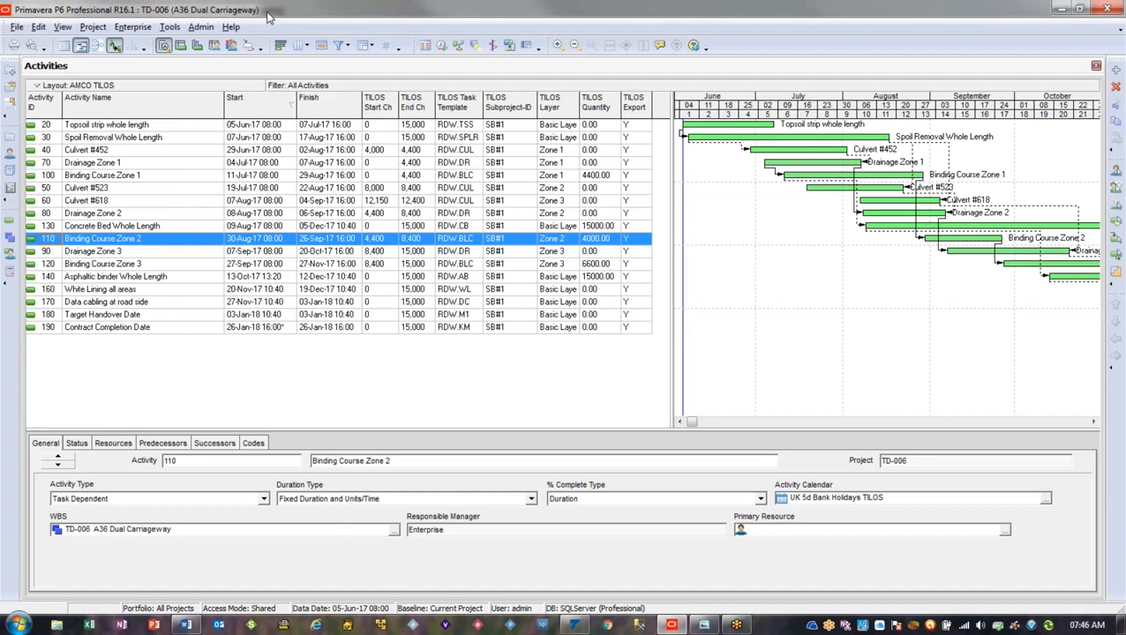
# Narrow the Activity Name column in the activities table, and check the time-distance view in TILOS before returning to Primavera P6
pyautogui.moveTo(225, 119); pyautogui.dragTo(189, 119)
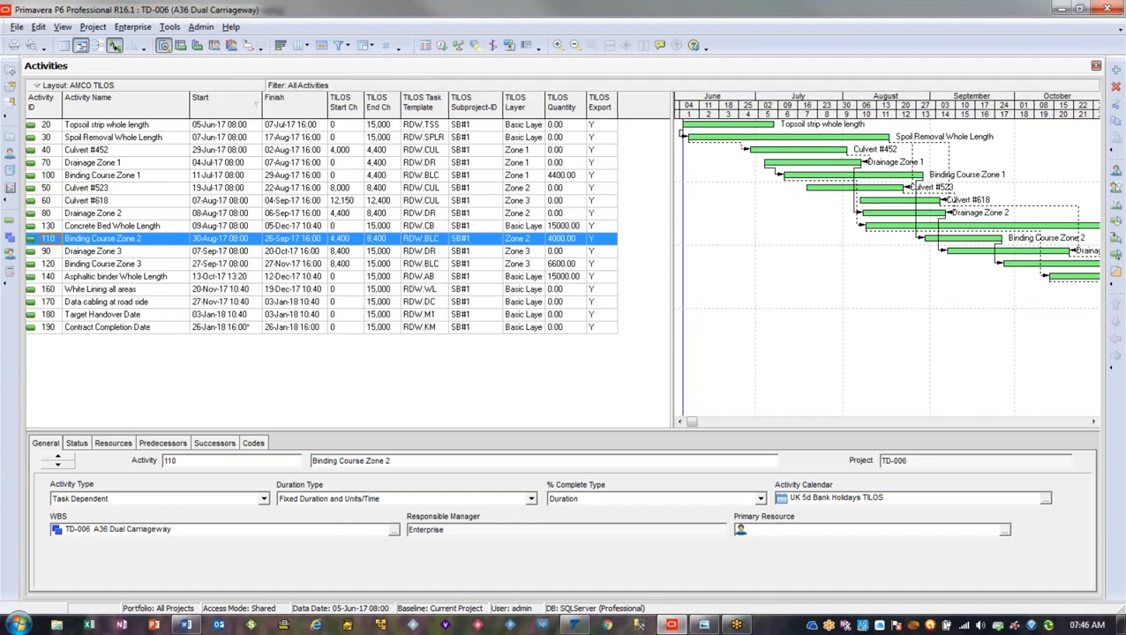
pyautogui.click(576, 627)
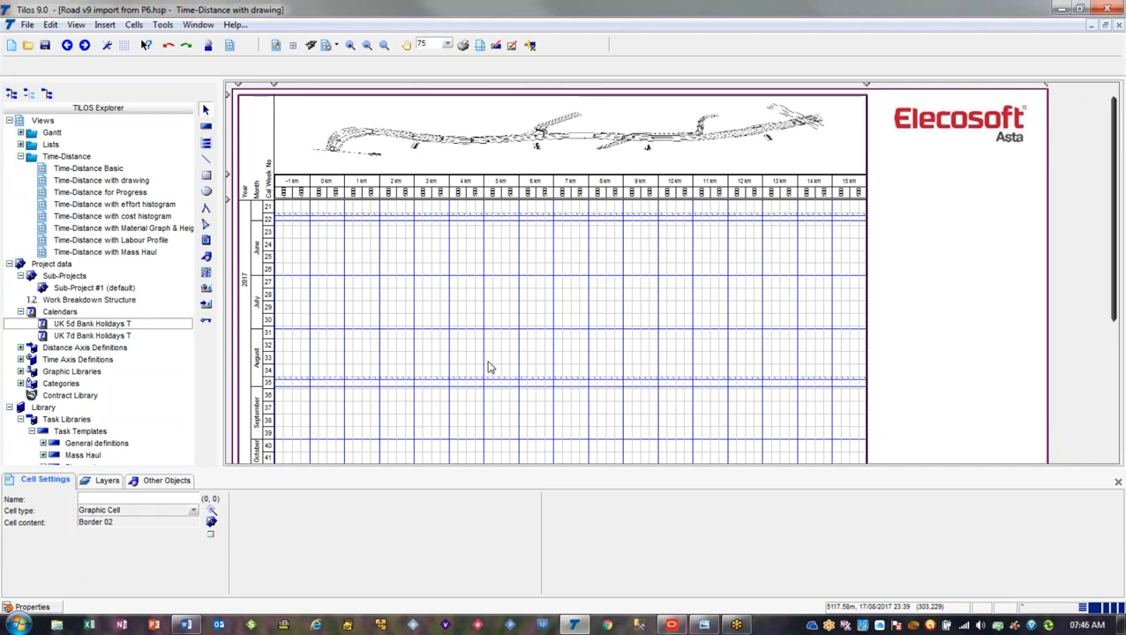
pyautogui.hotkey('alt', 'Tab')
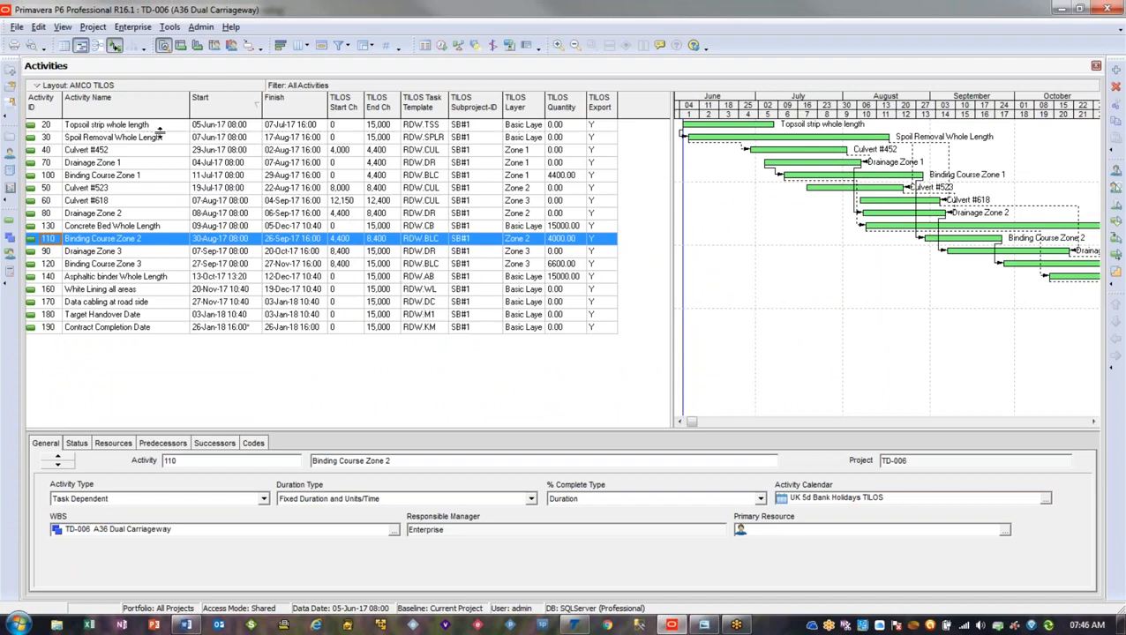
# Select the Topsoil strip whole length activity and locate the TILOS Start Ch and TILOS End Ch entries among the activity user defined fields
pyautogui.click(52, 128)
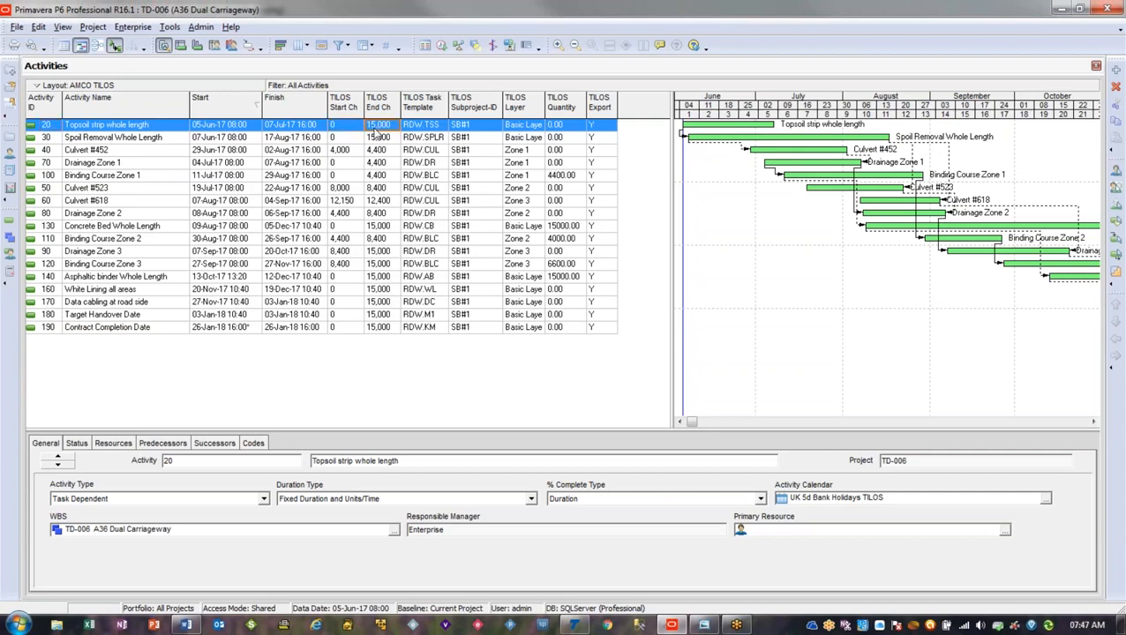
pyautogui.click(349, 129)
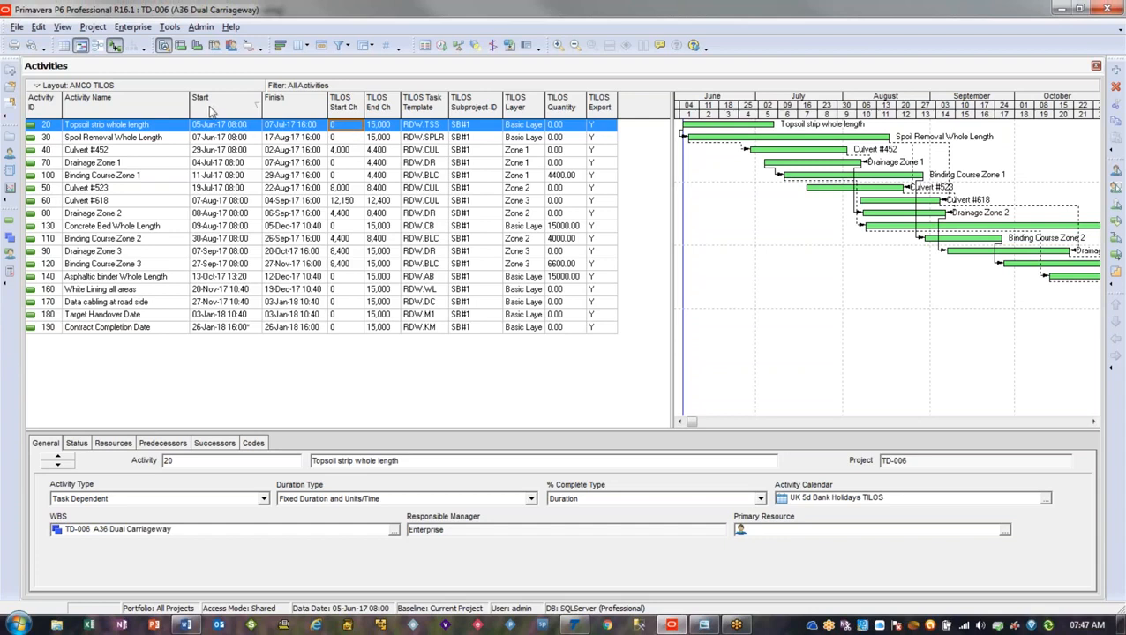
pyautogui.click(137, 27)
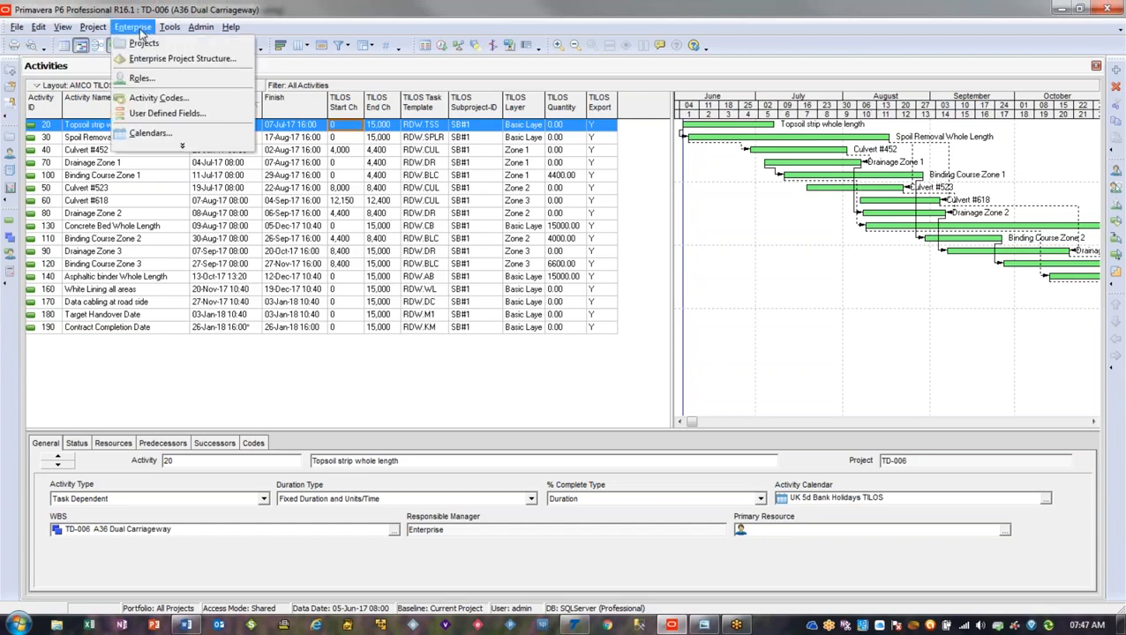
pyautogui.click(168, 114)
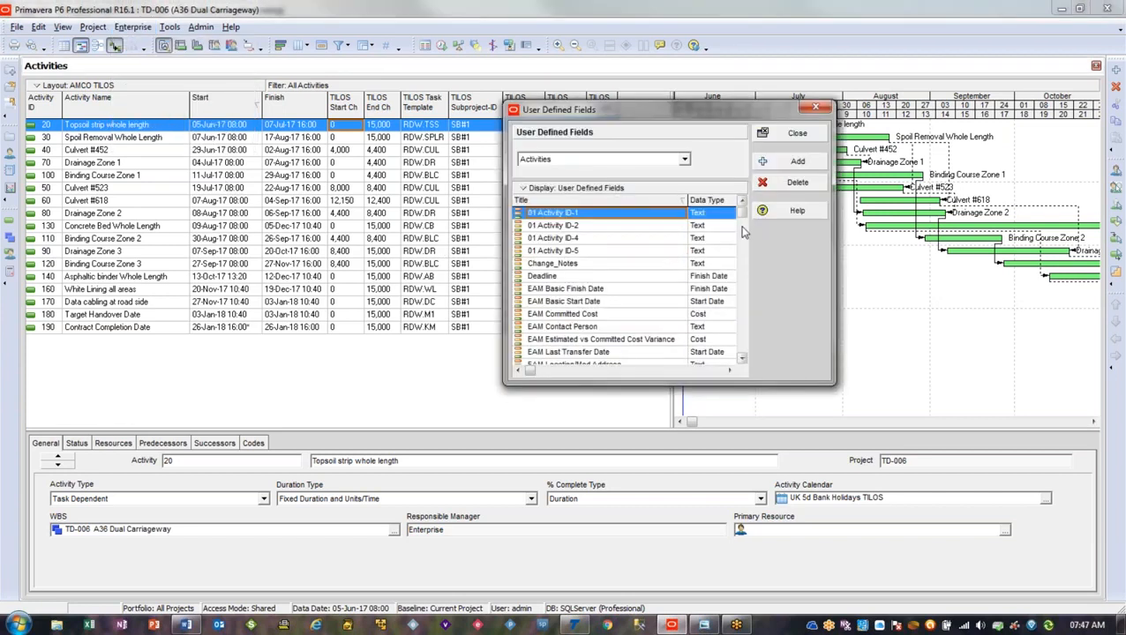
pyautogui.moveTo(741, 219); pyautogui.dragTo(744, 266)
pyautogui.click(563, 227)
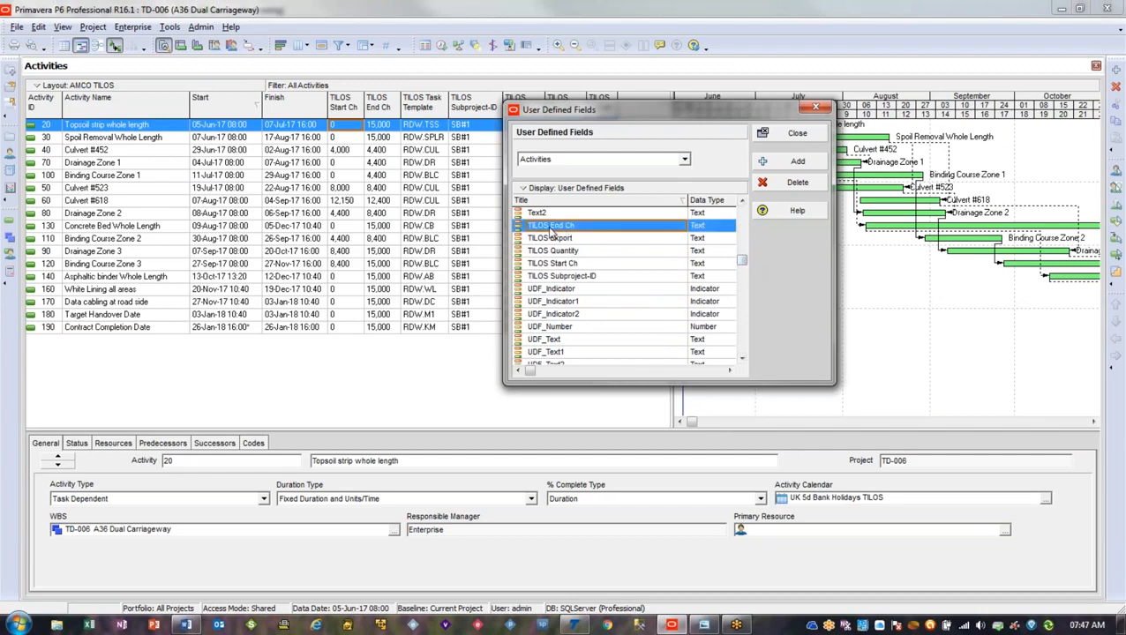
pyautogui.click(578, 262)
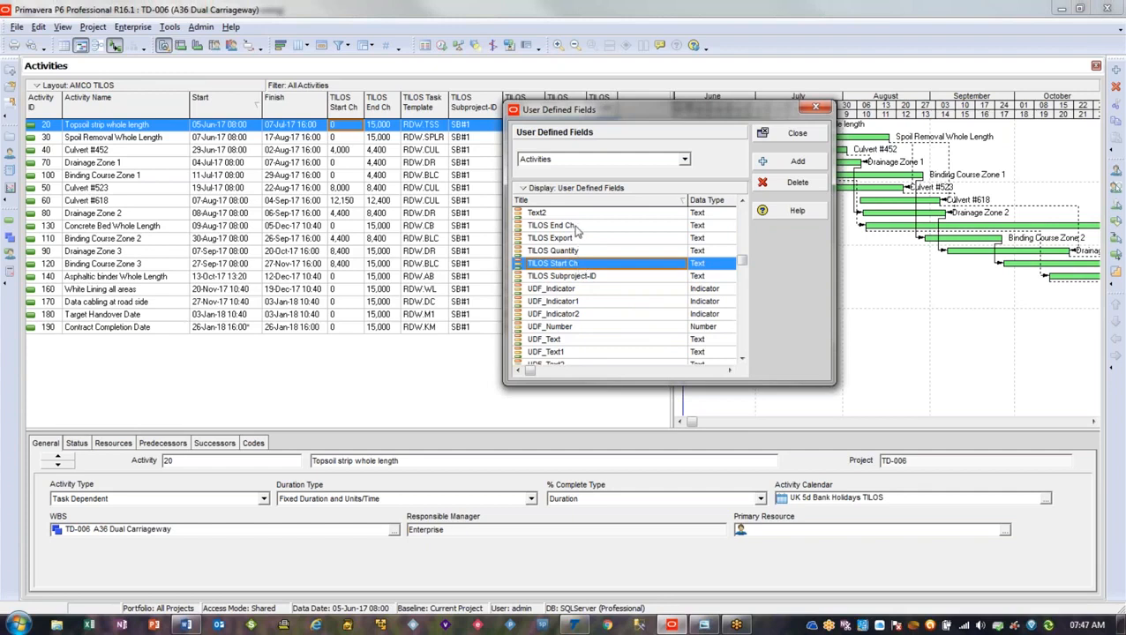
pyautogui.click(574, 227)
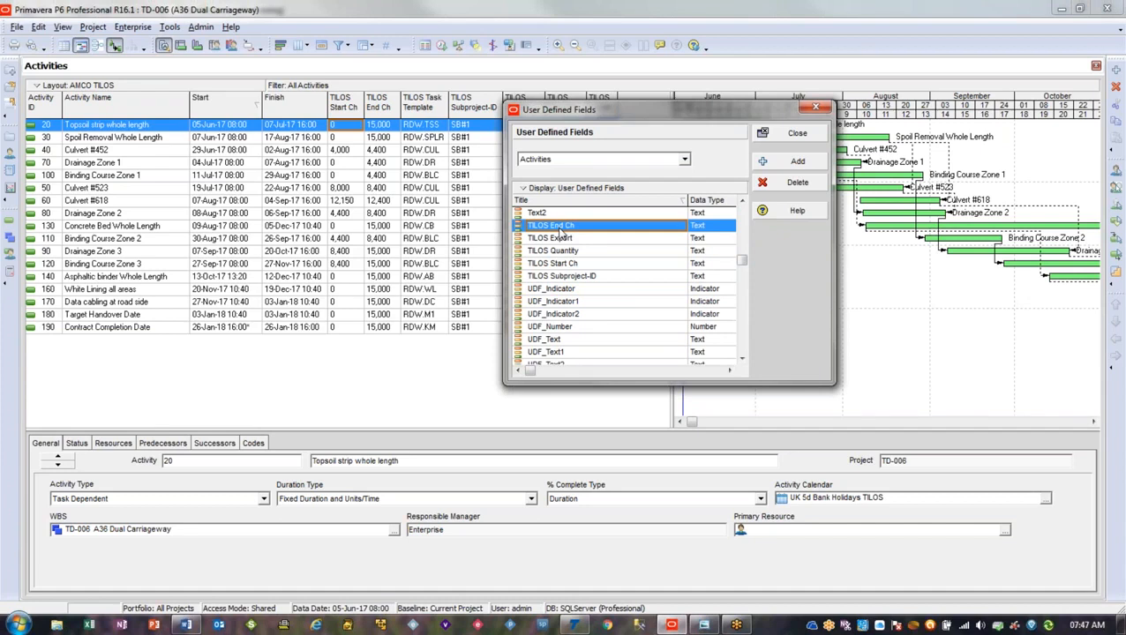
# Examine the TILOS Subproject-ID, TILOS Quantity and TILOS Export user defined fields alongside the activity columns, and close the field list
pyautogui.moveTo(622, 124); pyautogui.dragTo(527, 260)
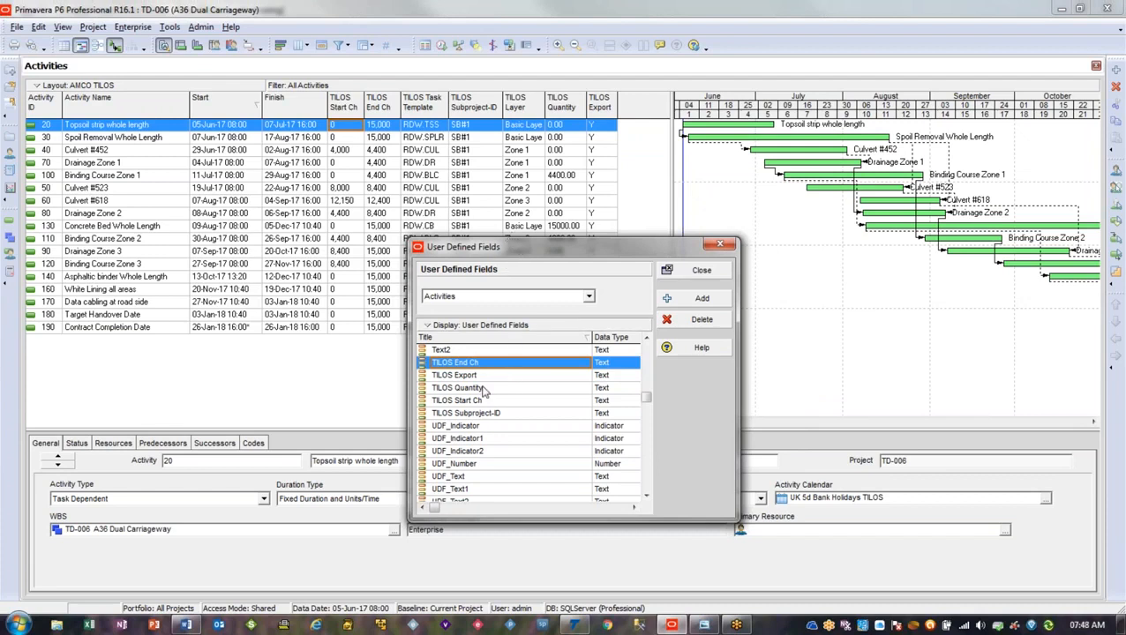
pyautogui.click(485, 414)
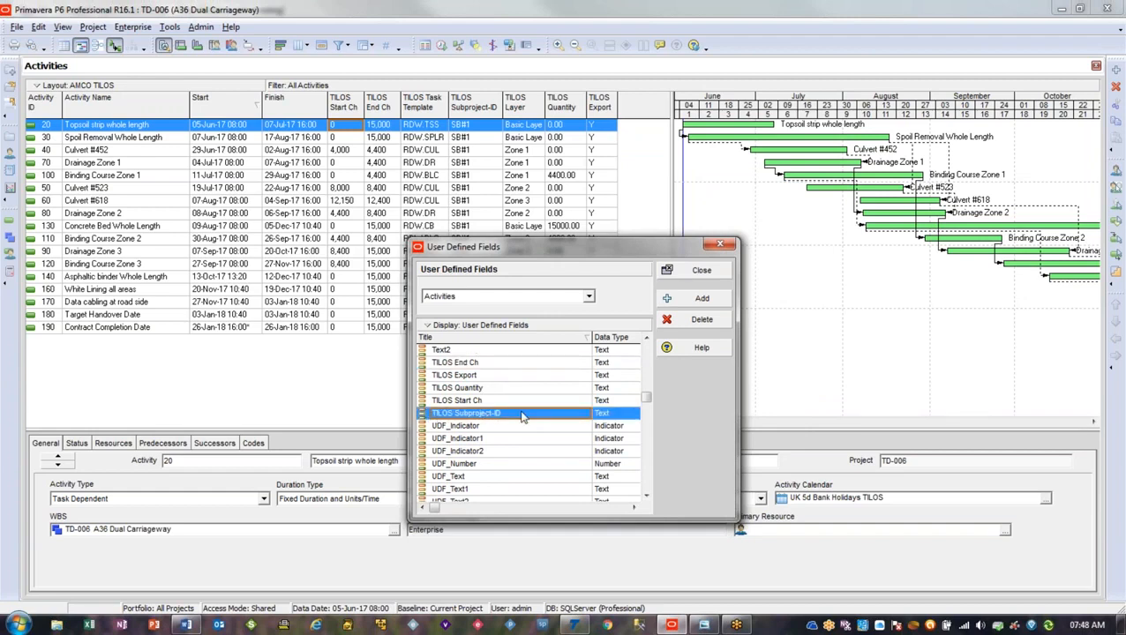
pyautogui.click(493, 390)
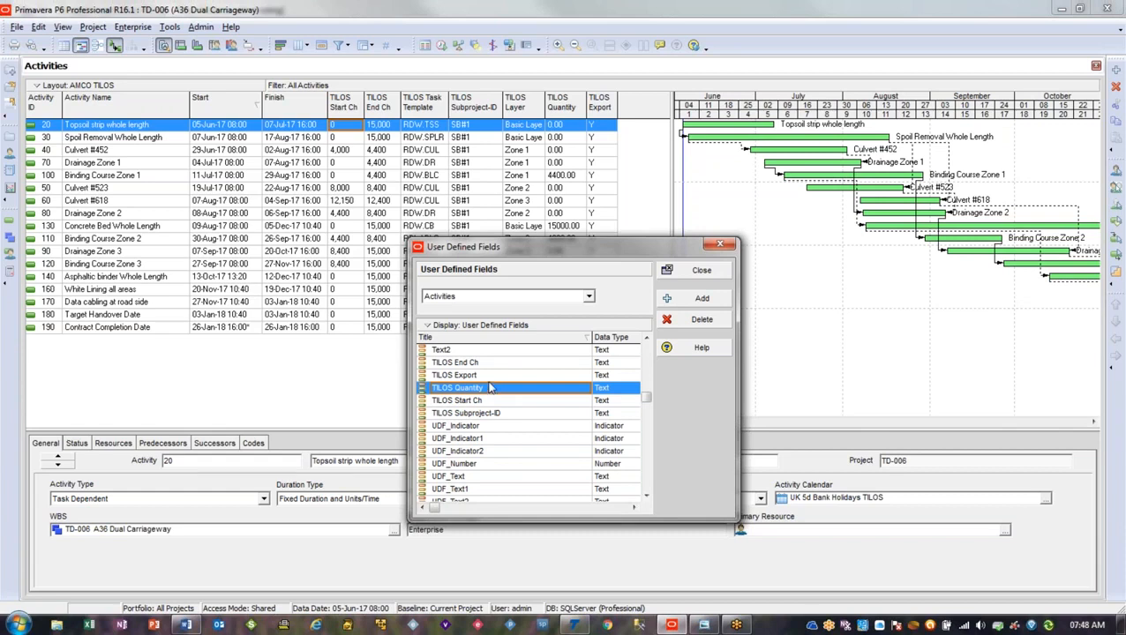
pyautogui.click(489, 377)
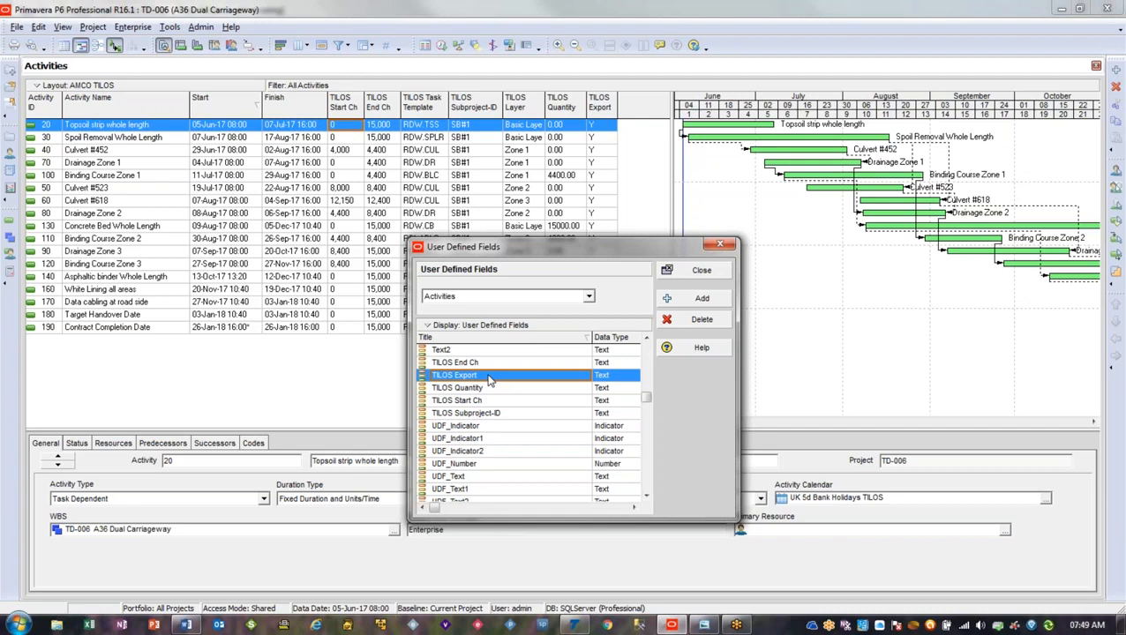
pyautogui.click(710, 273)
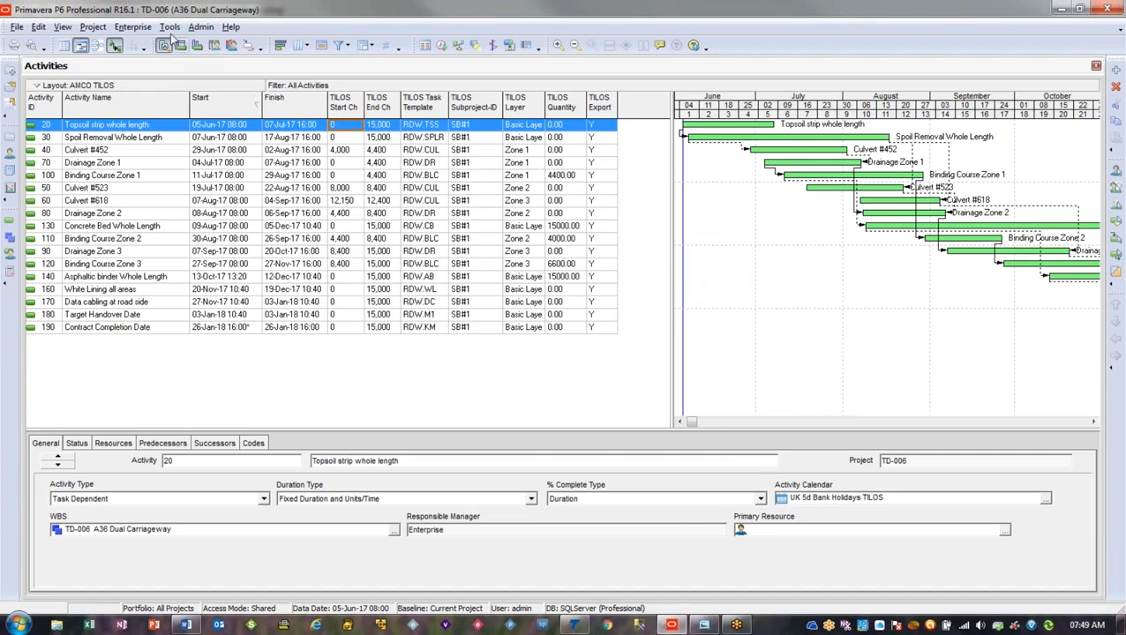
# Review the project activity codes TILOS Layer and TILOS Task Template, including the Road Work code values
pyautogui.click(132, 27)
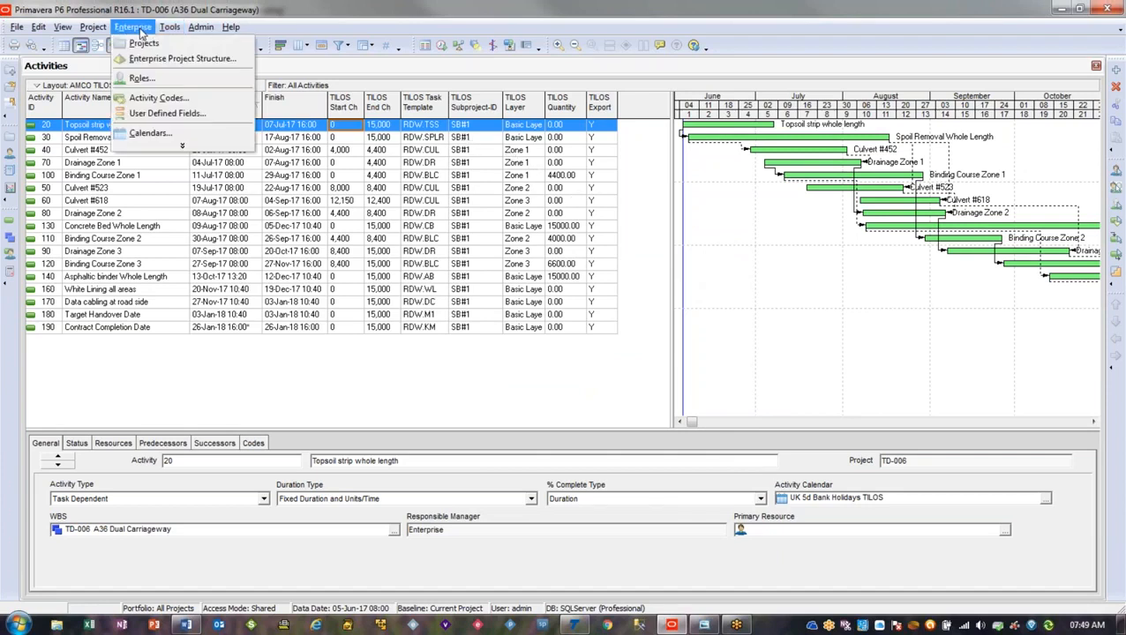
pyautogui.click(203, 104)
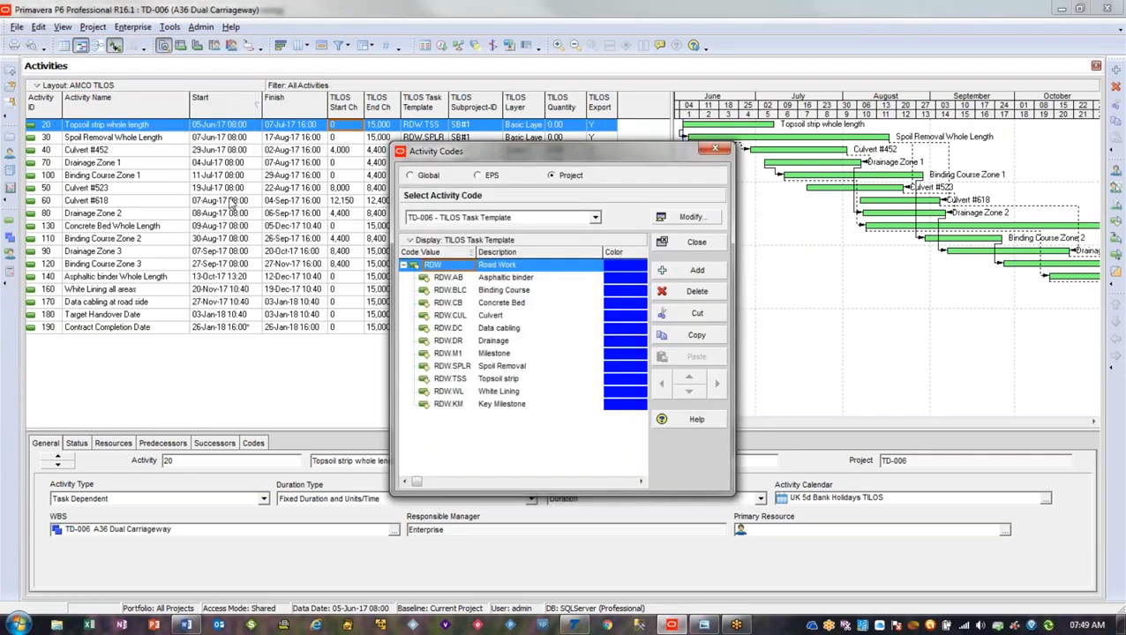
pyautogui.click(457, 218)
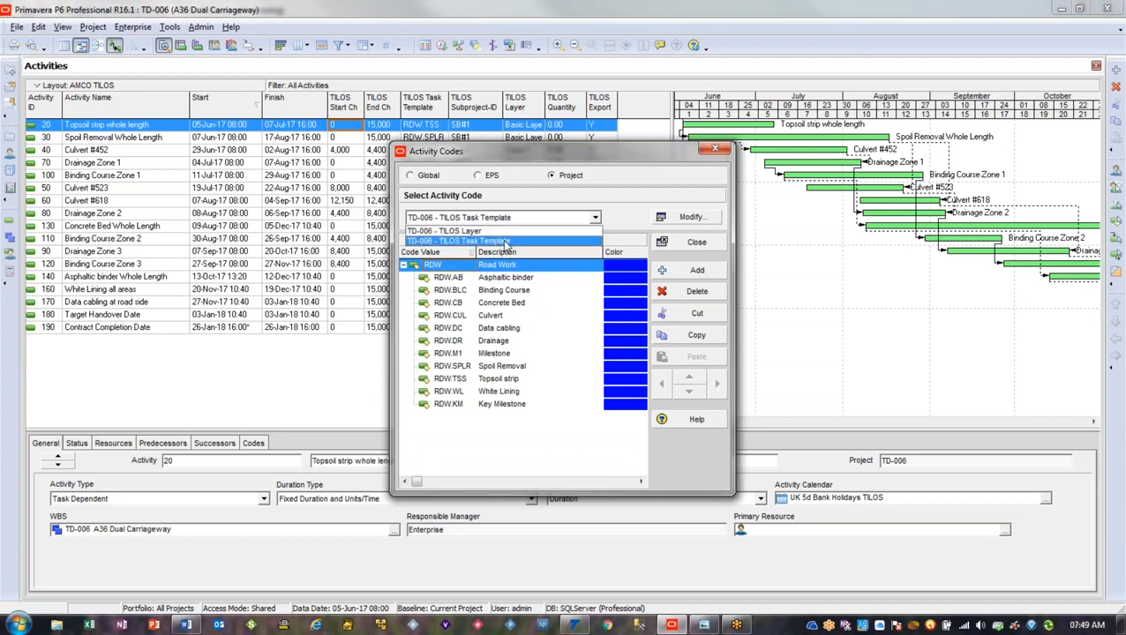
pyautogui.click(502, 230)
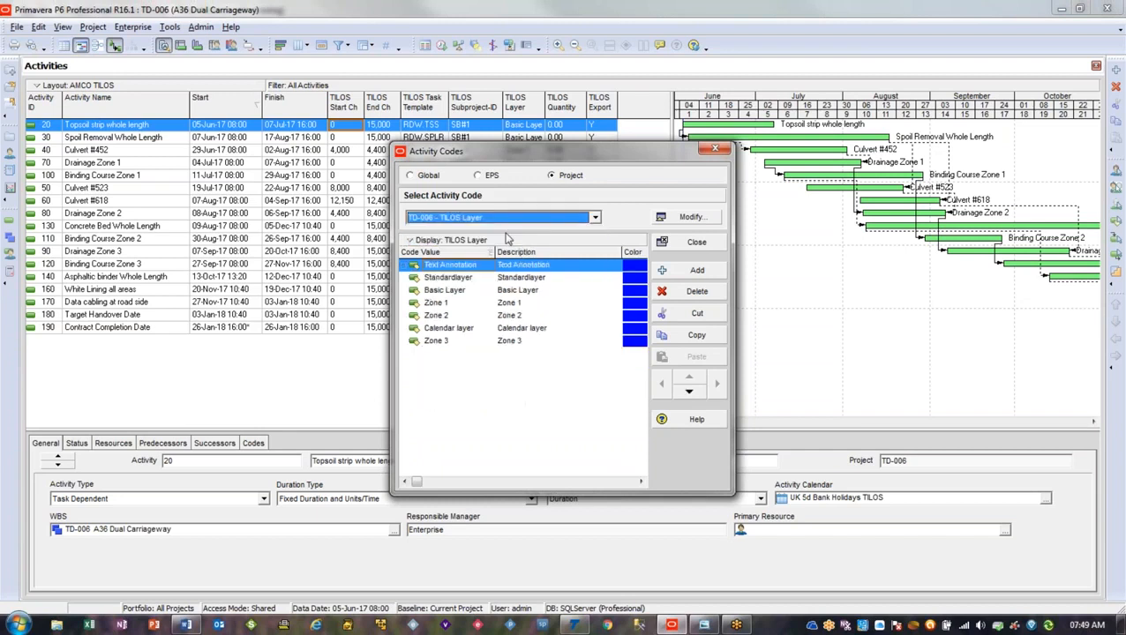
pyautogui.click(595, 218)
pyautogui.click(572, 240)
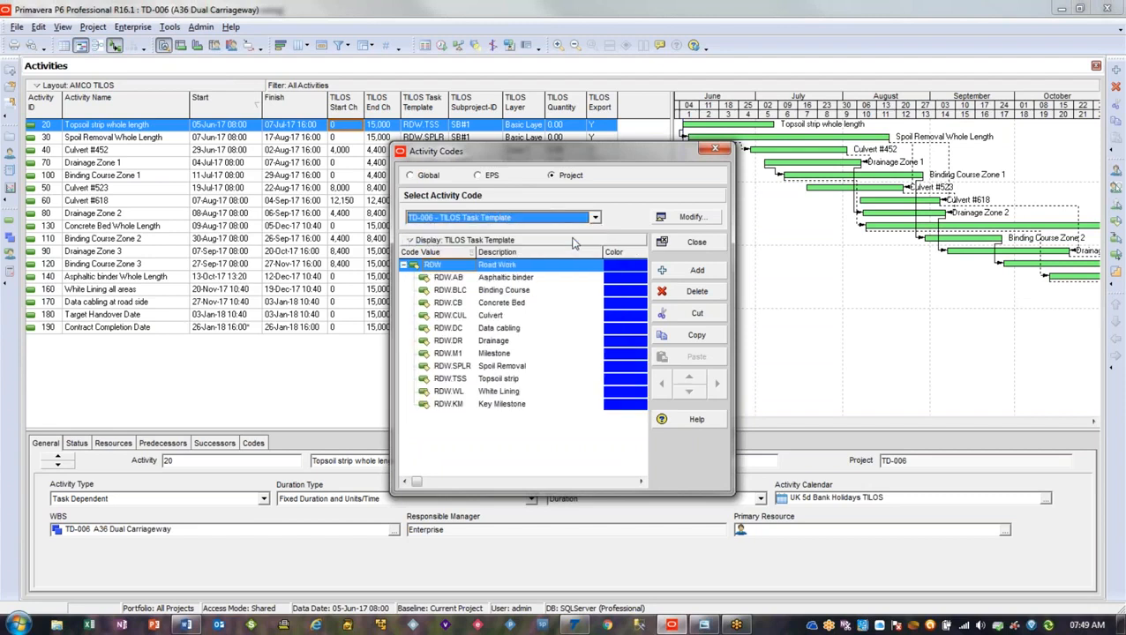
pyautogui.click(404, 267)
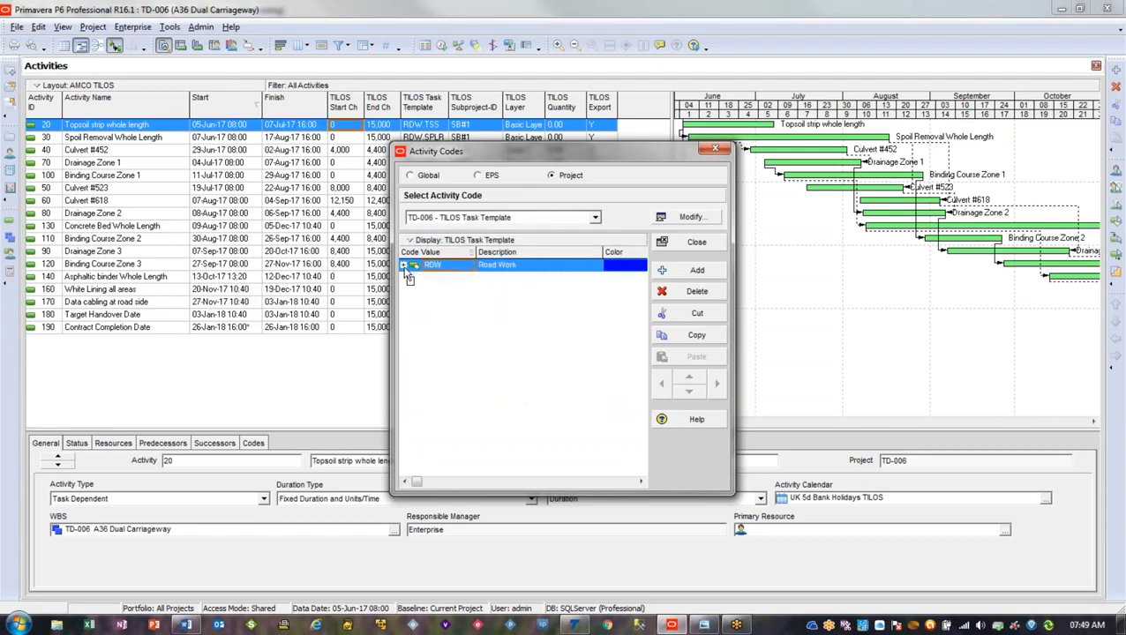
pyautogui.click(404, 266)
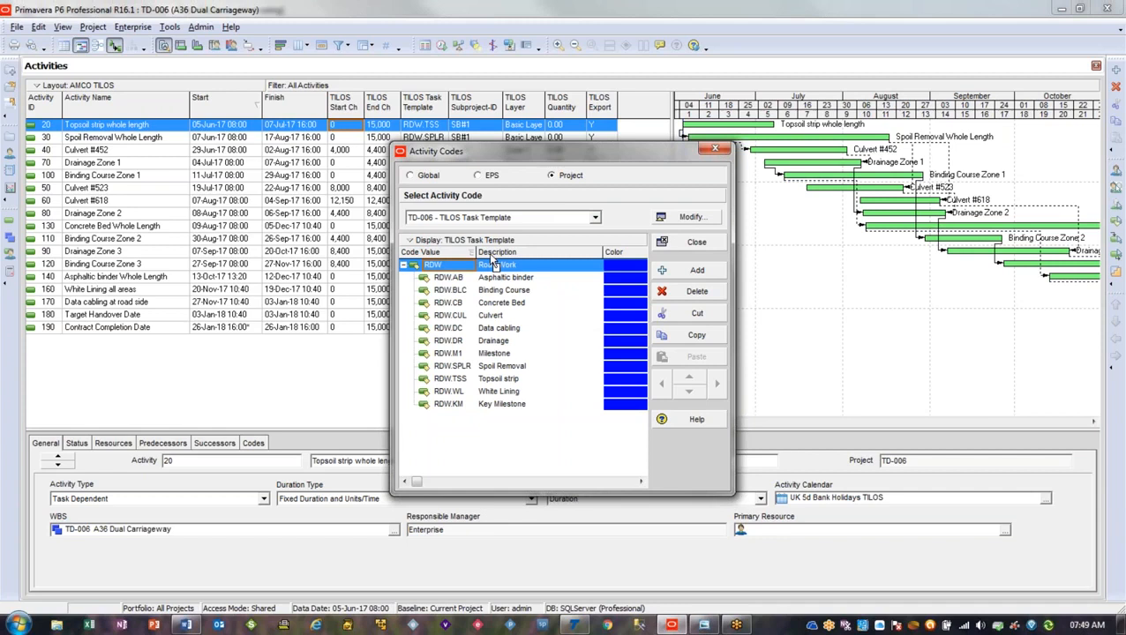
pyautogui.click(715, 149)
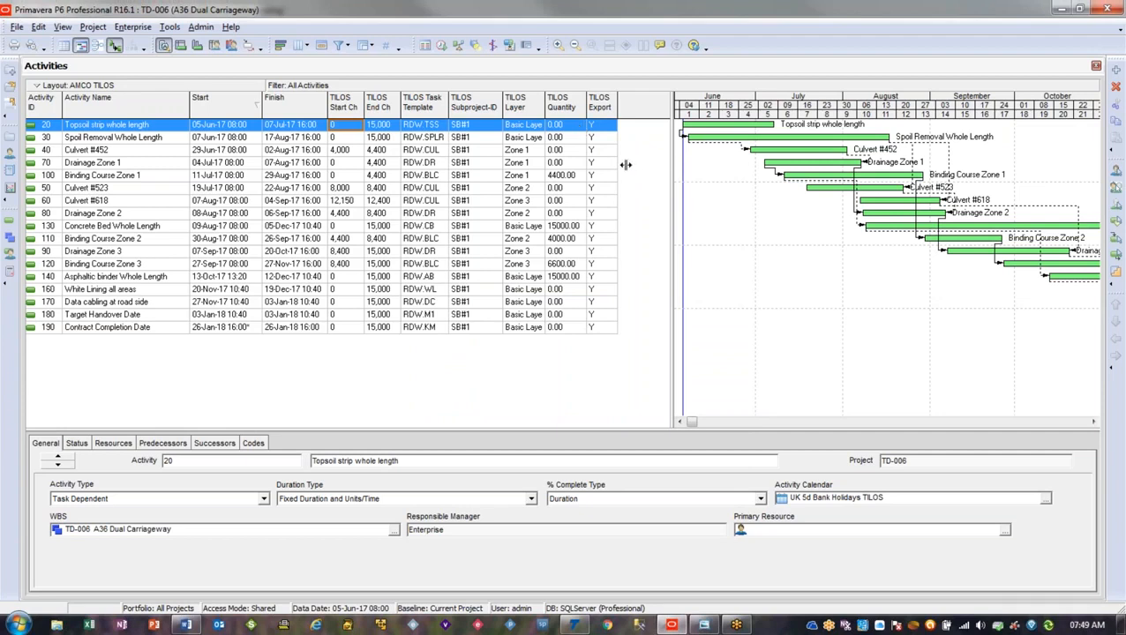
# Widen the Gantt chart up to the TILOS Export column and consult the P6-TILOS data field mapping document
pyautogui.moveTo(625, 164); pyautogui.dragTo(625, 164)
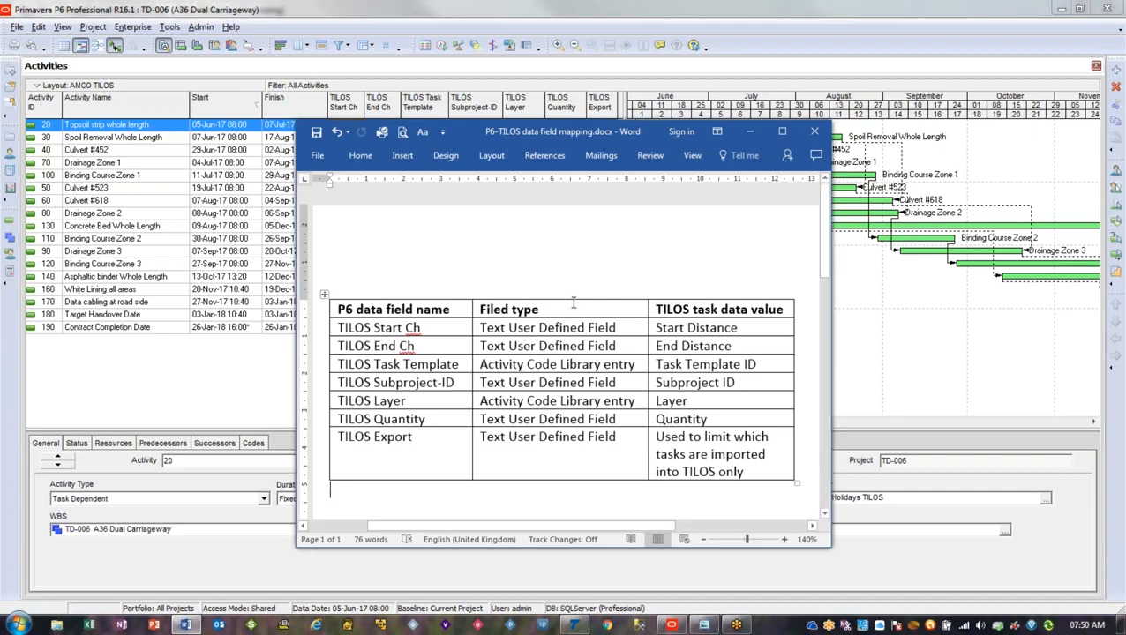
pyautogui.click(275, 380)
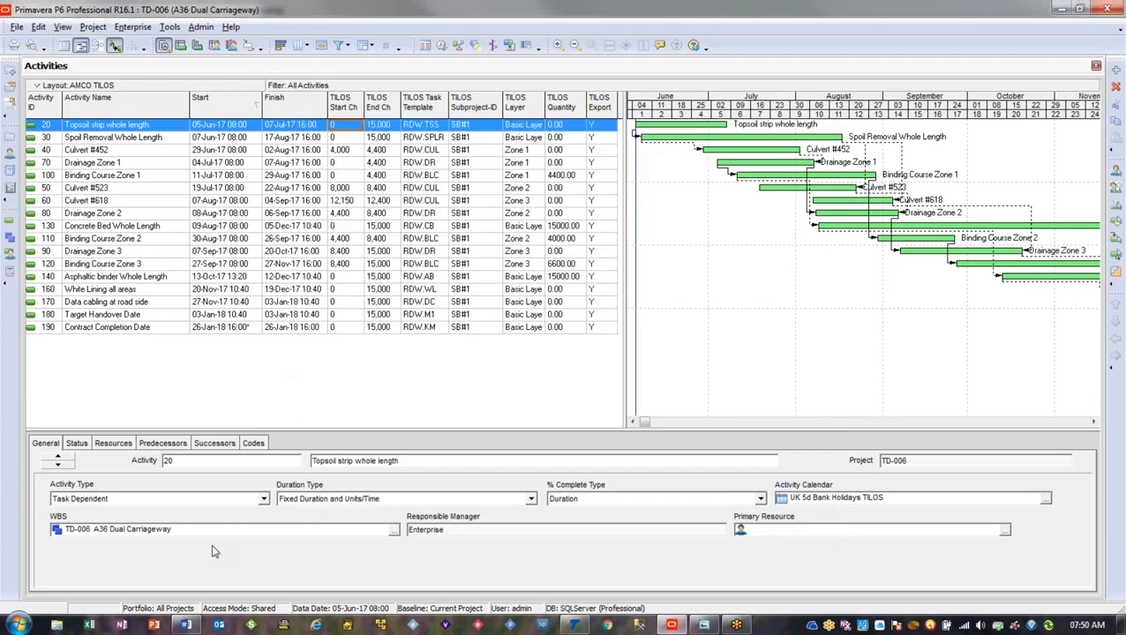
# Switch to TILOS and draw a Topsoil strip task from about 2,300 to 10,300, running from 13/06/2017 to 21/07/2017
pyautogui.click(572, 626)
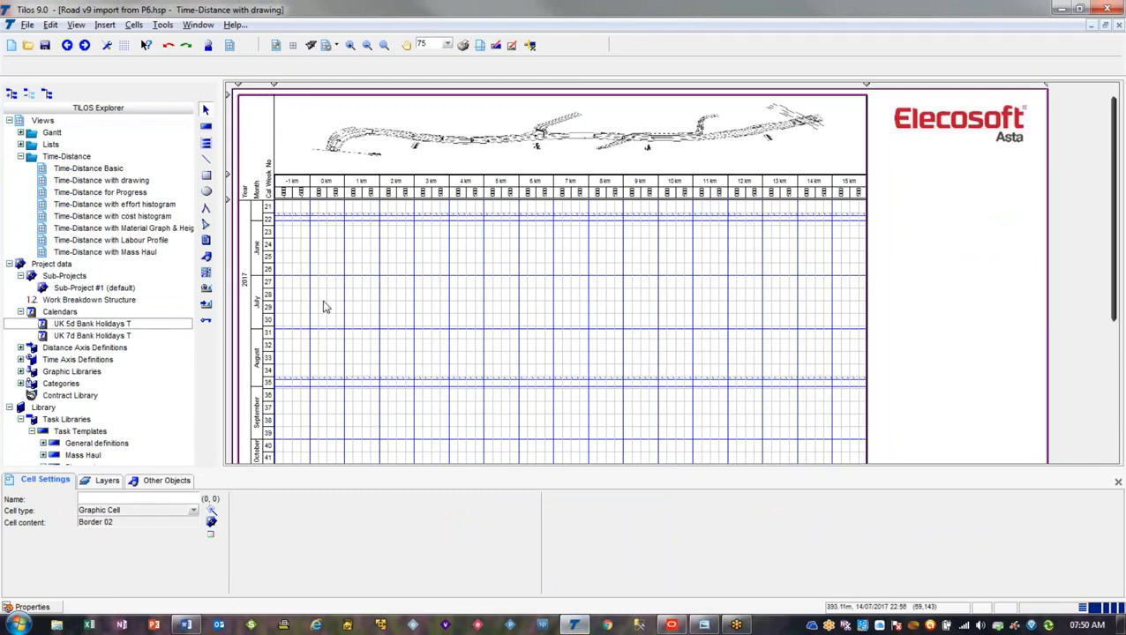
pyautogui.click(208, 128)
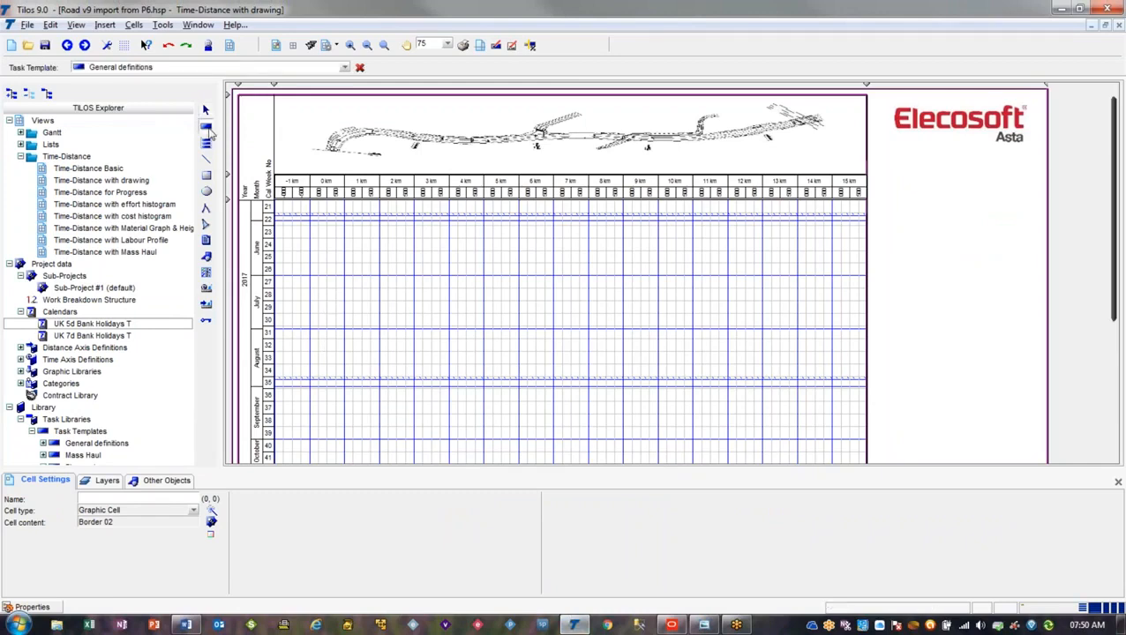
pyautogui.click(344, 68)
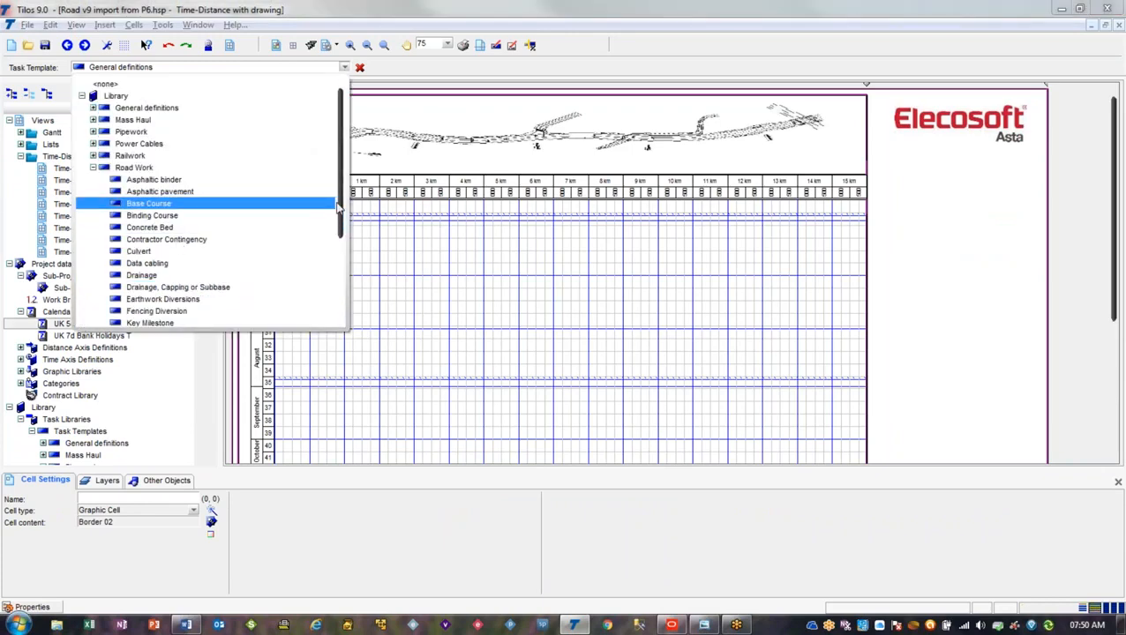
pyautogui.scroll(-4, 335, 209)
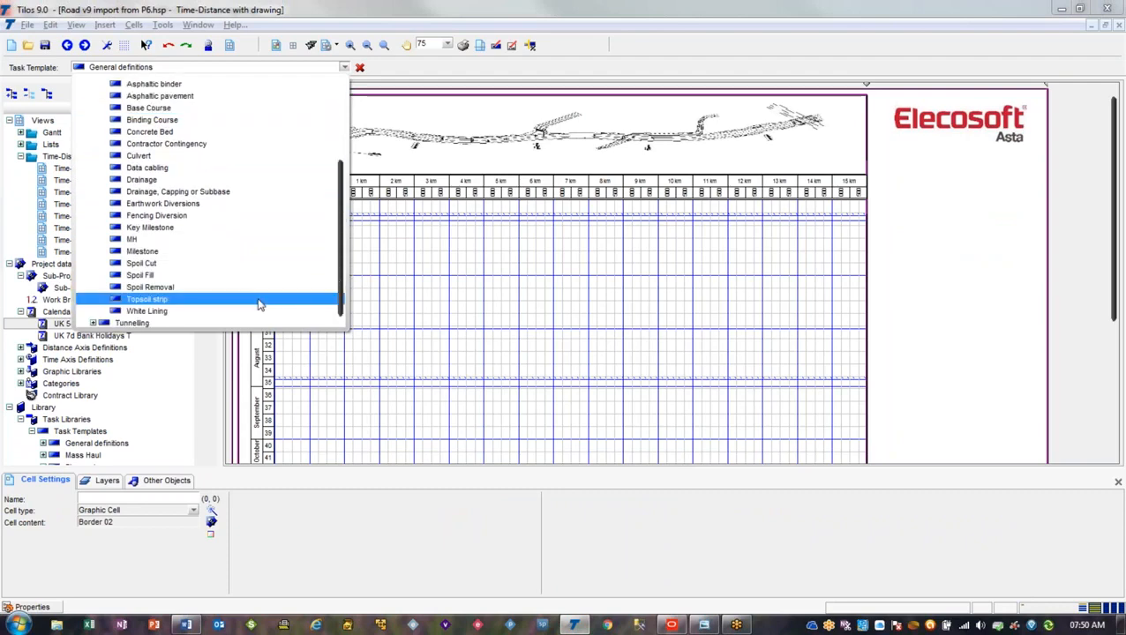
pyautogui.click(258, 304)
pyautogui.moveTo(389, 240); pyautogui.dragTo(668, 312)
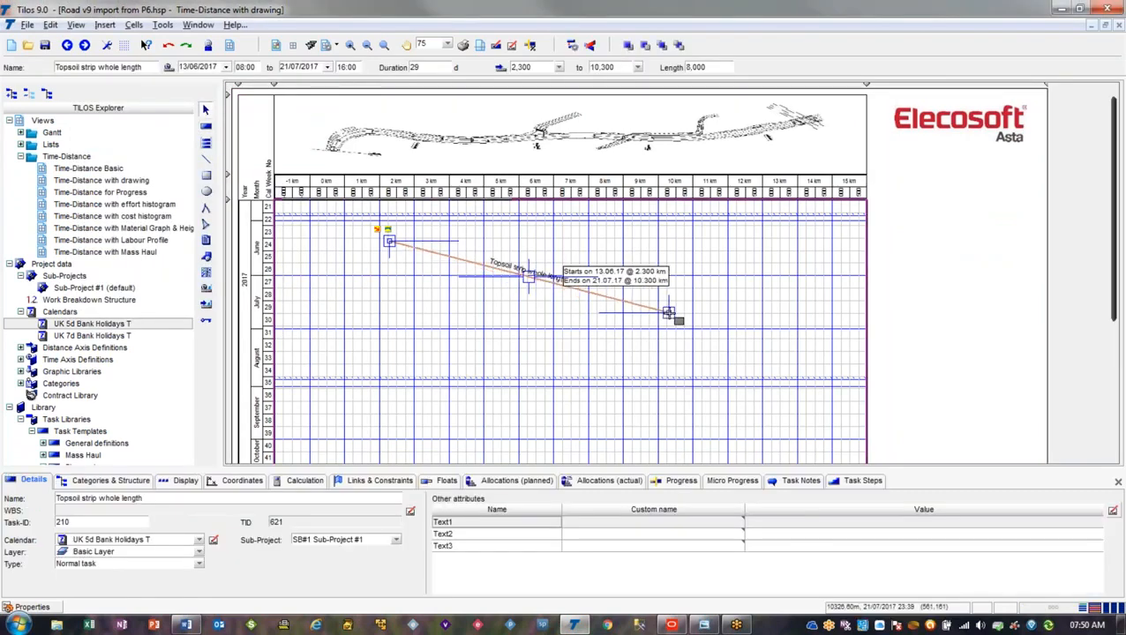
# Check the start and end distance values in the Topsoil strip task's coordinates
pyautogui.click(244, 481)
pyautogui.click(265, 511)
pyautogui.click(261, 524)
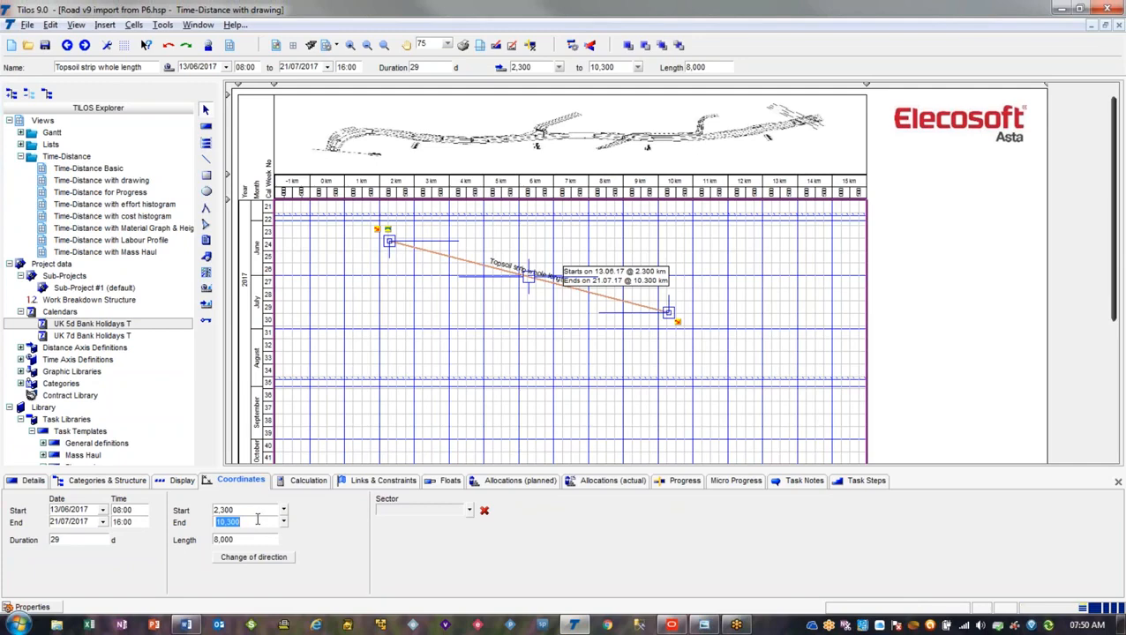
# Set the Topsoil strip task's calculation quantity to 4,400 m3
pyautogui.click(305, 481)
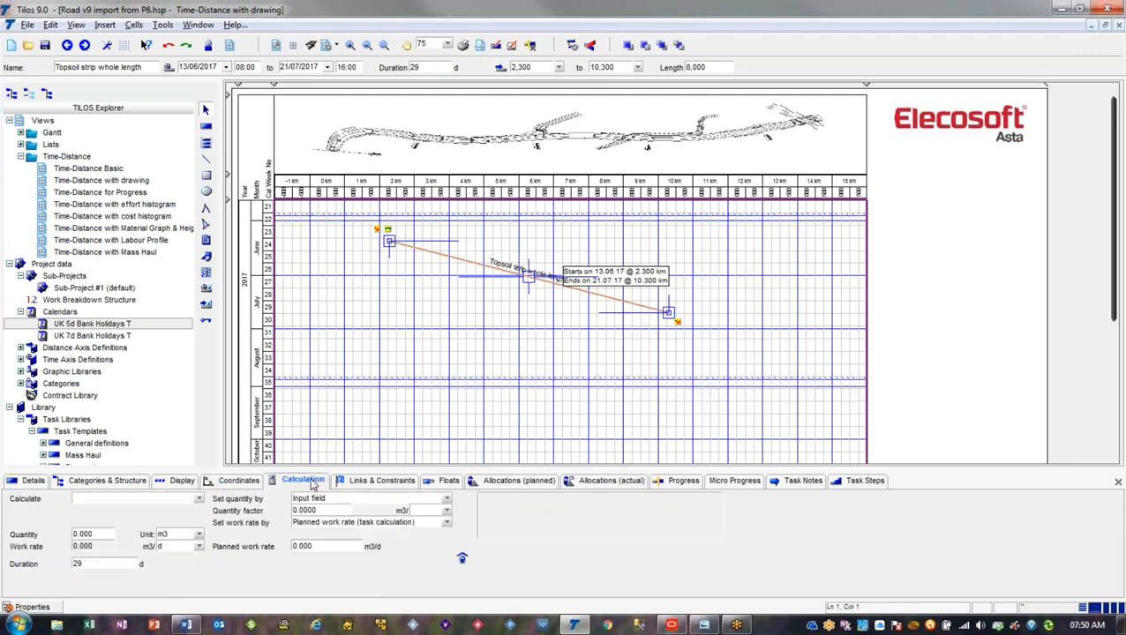
pyautogui.doubleClick(88, 534)
pyautogui.write('44')
pyautogui.press('Return')
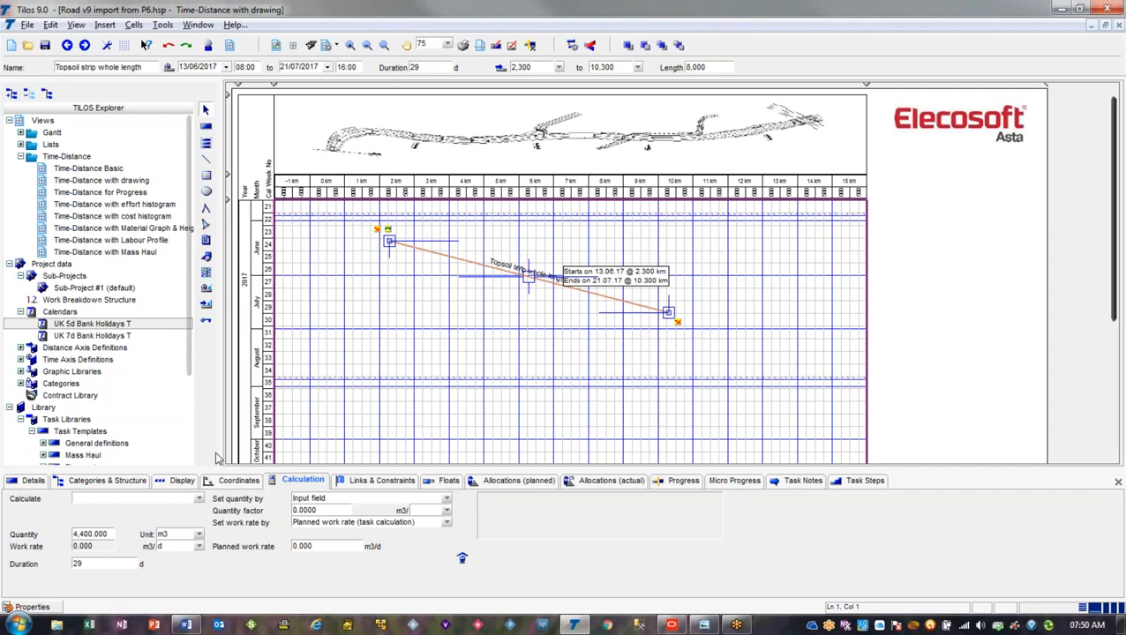
# Review the Road Work task templates available for the Topsoil strip task's display, keeping the Topsoil strip template assigned
pyautogui.click(180, 480)
pyautogui.click(661, 499)
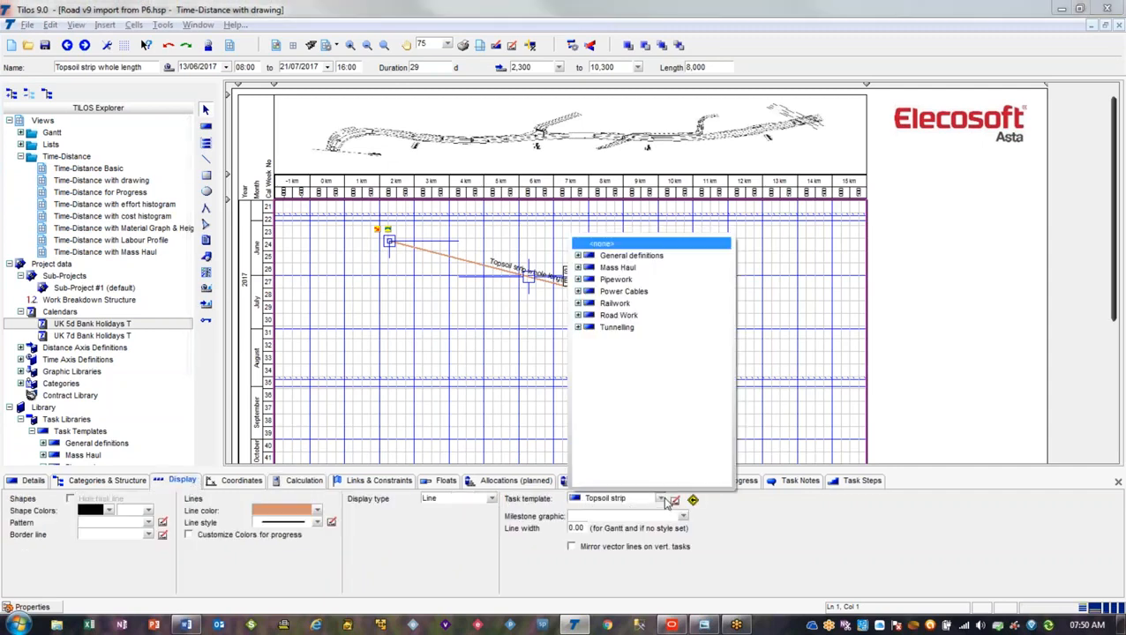
pyautogui.click(579, 316)
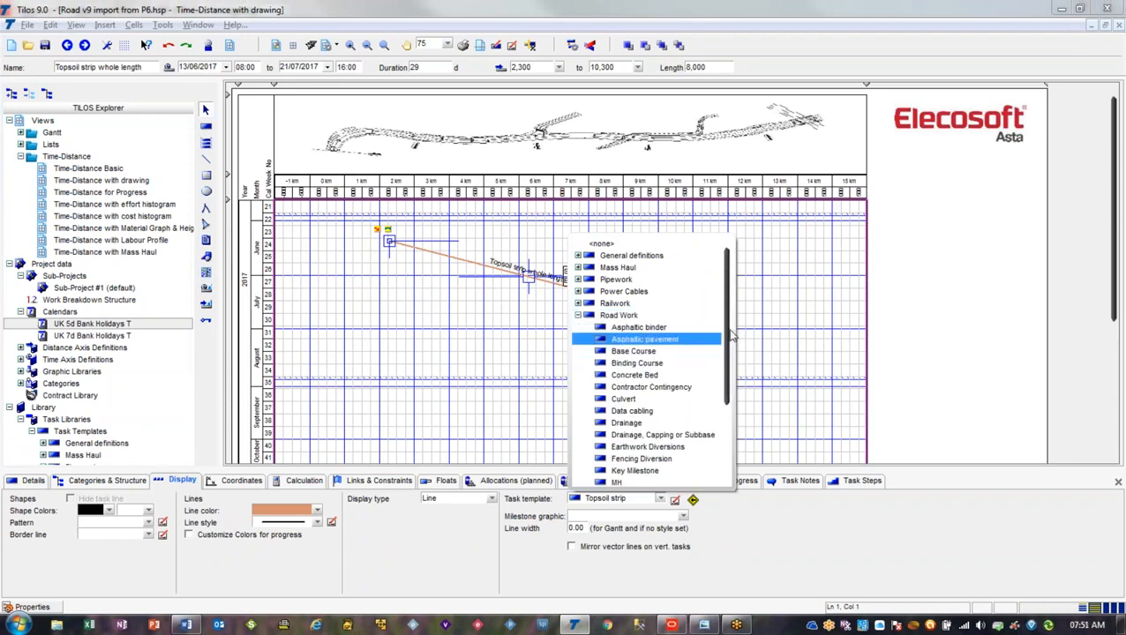
pyautogui.scroll(-4, 729, 344)
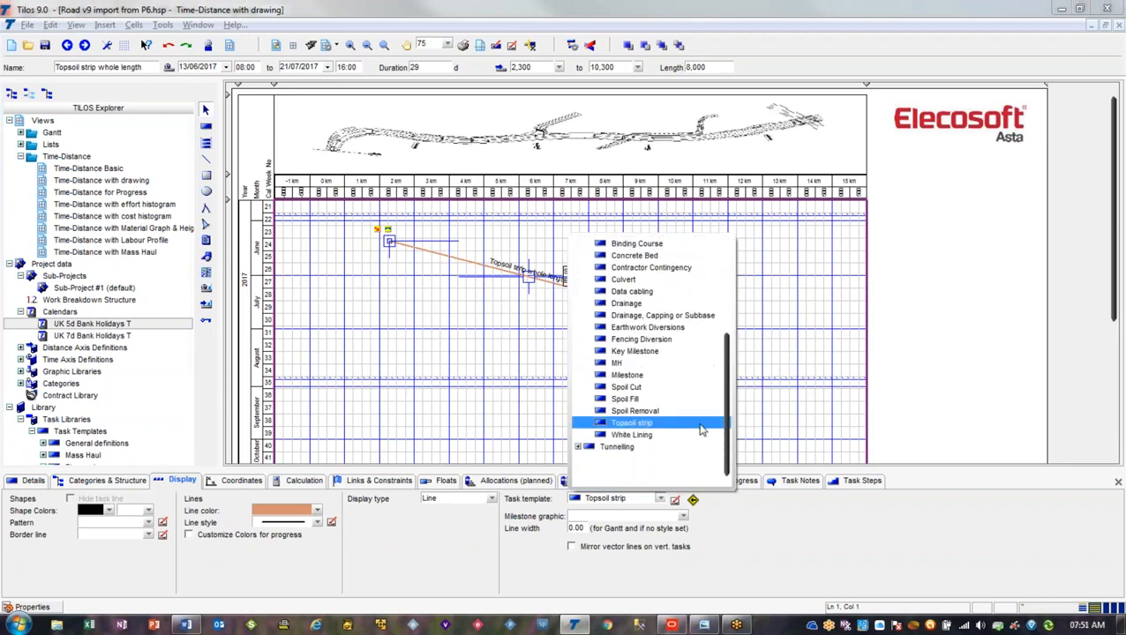
pyautogui.click(457, 347)
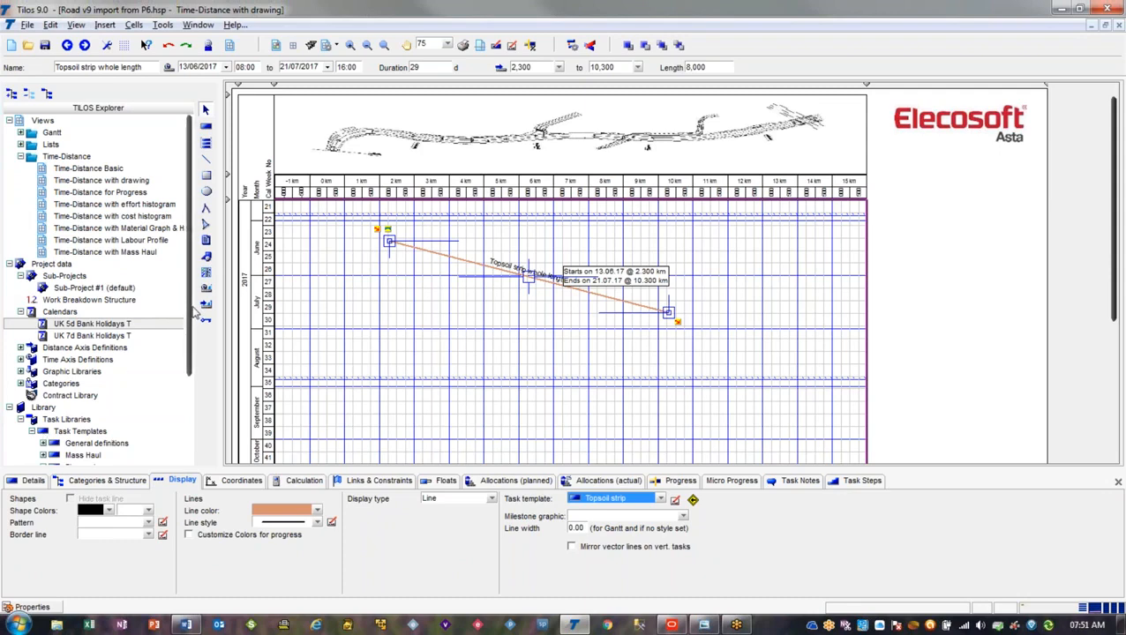
# Open the Topsoil strip template from the Road Work task templates in the library and inspect its template ID
pyautogui.scroll(-1, 189, 348)
pyautogui.scroll(-3, 189, 348)
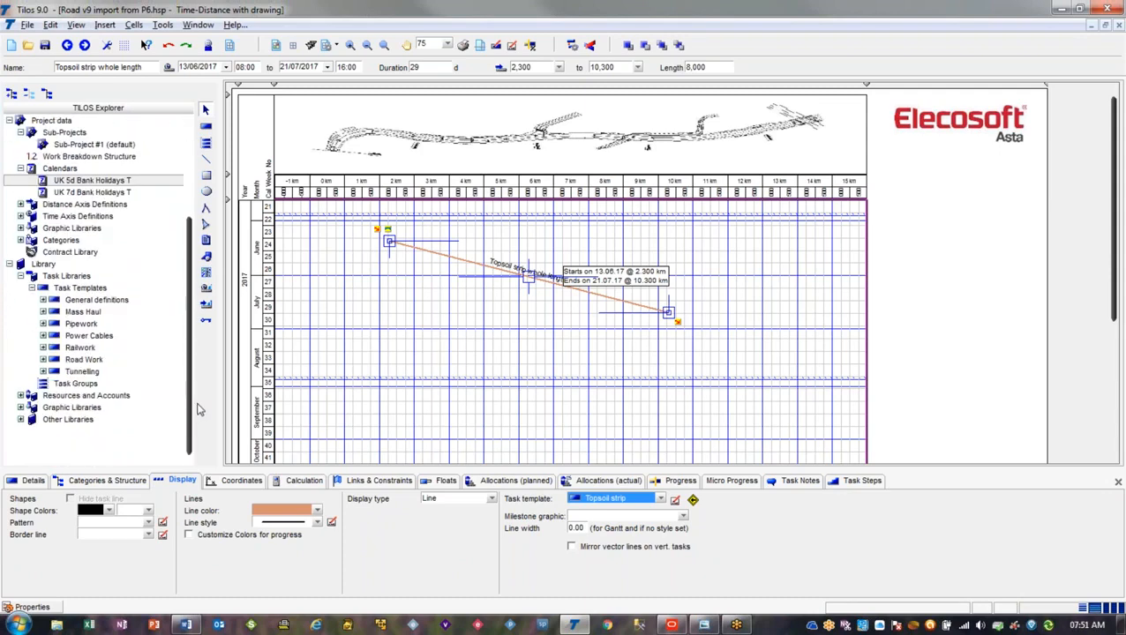
pyautogui.click(43, 360)
pyautogui.scroll(-5, 104, 415)
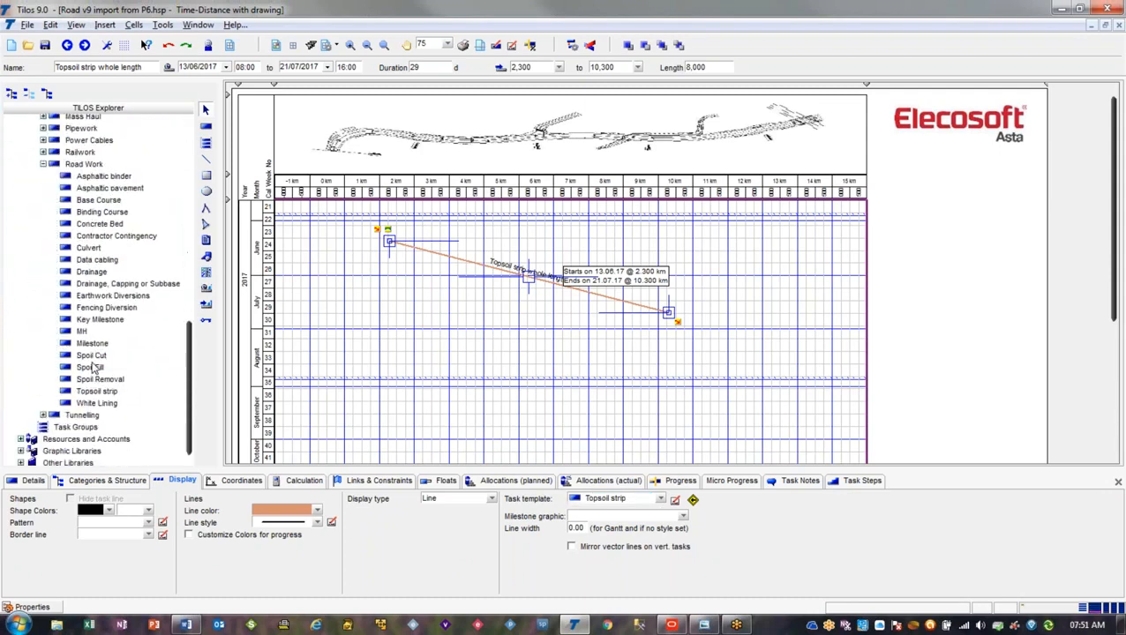
pyautogui.doubleClick(97, 393)
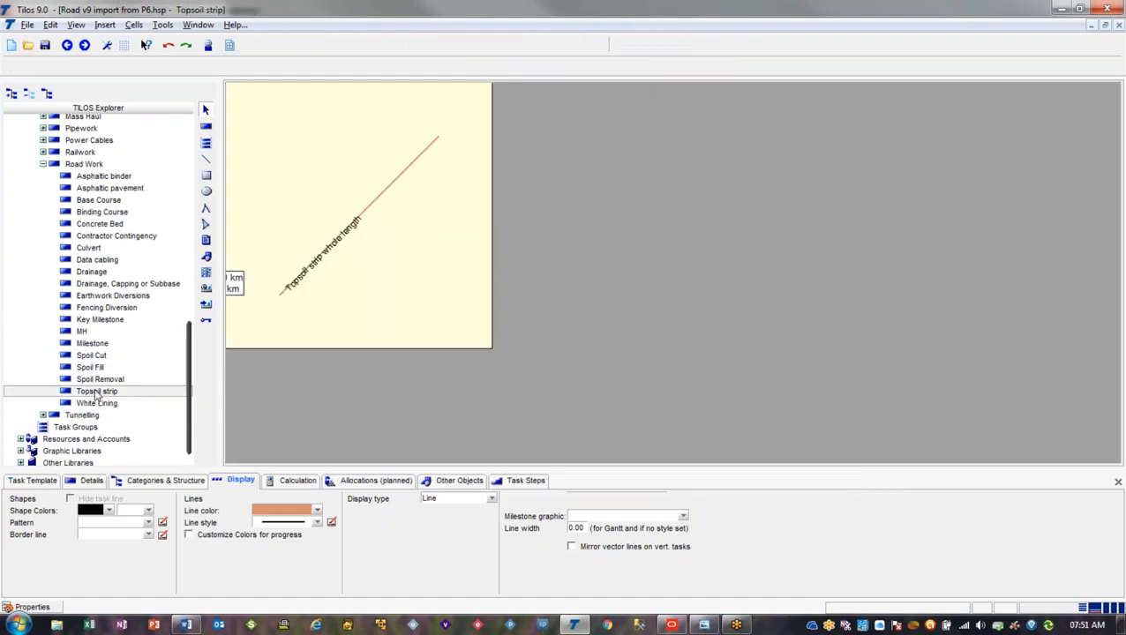
pyautogui.click(37, 483)
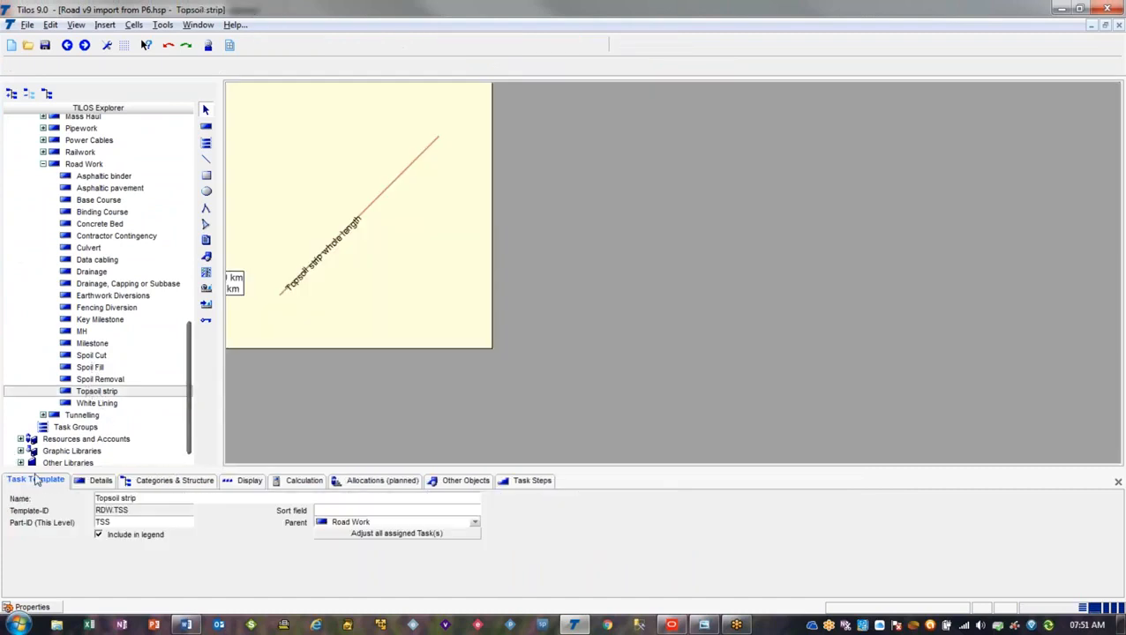
pyautogui.doubleClick(137, 512)
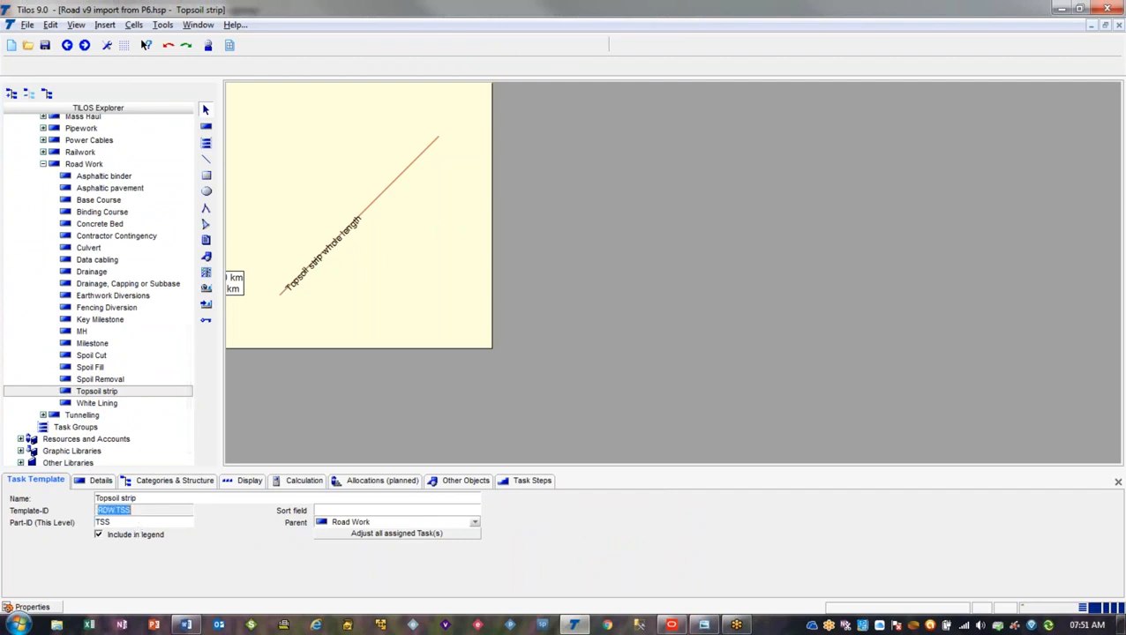
# Change the Topsoil strip template's part ID to TSS1, and restore it to TSS
pyautogui.click(138, 522)
pyautogui.write('1')
pyautogui.press('Tab')
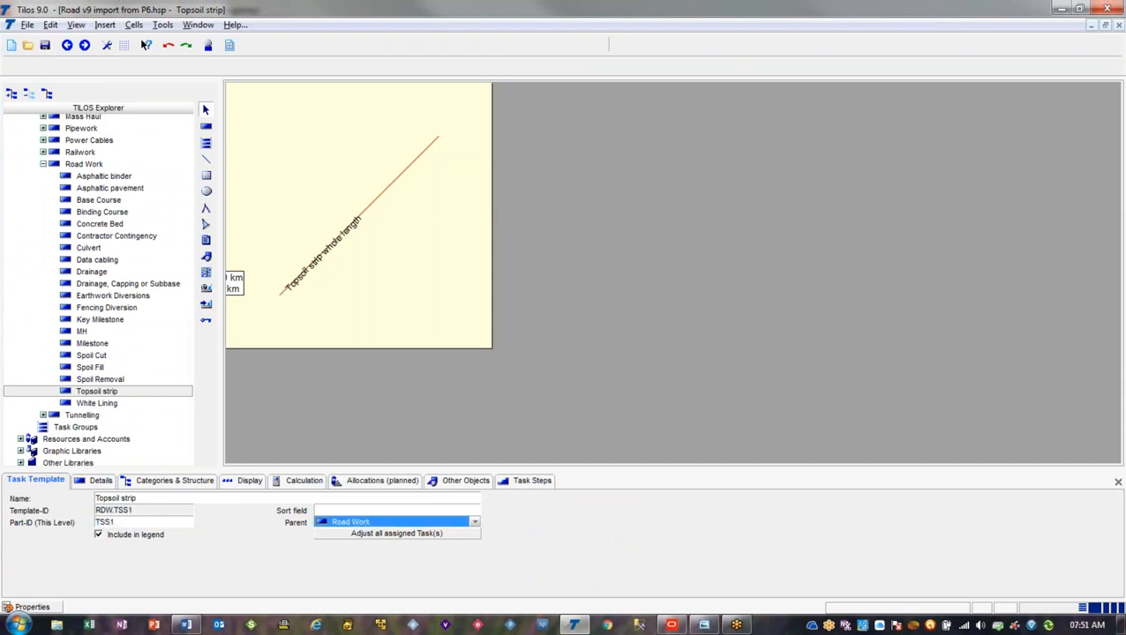
pyautogui.hotkey('shift', 'Tab')
pyautogui.press('Right')
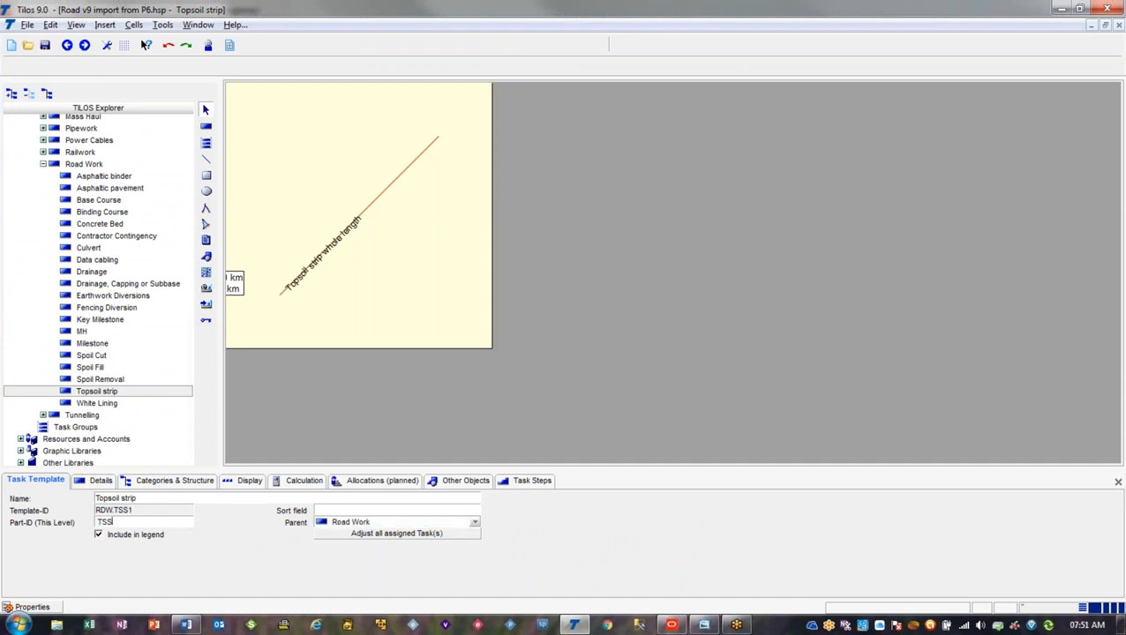
pyautogui.press('Tab')
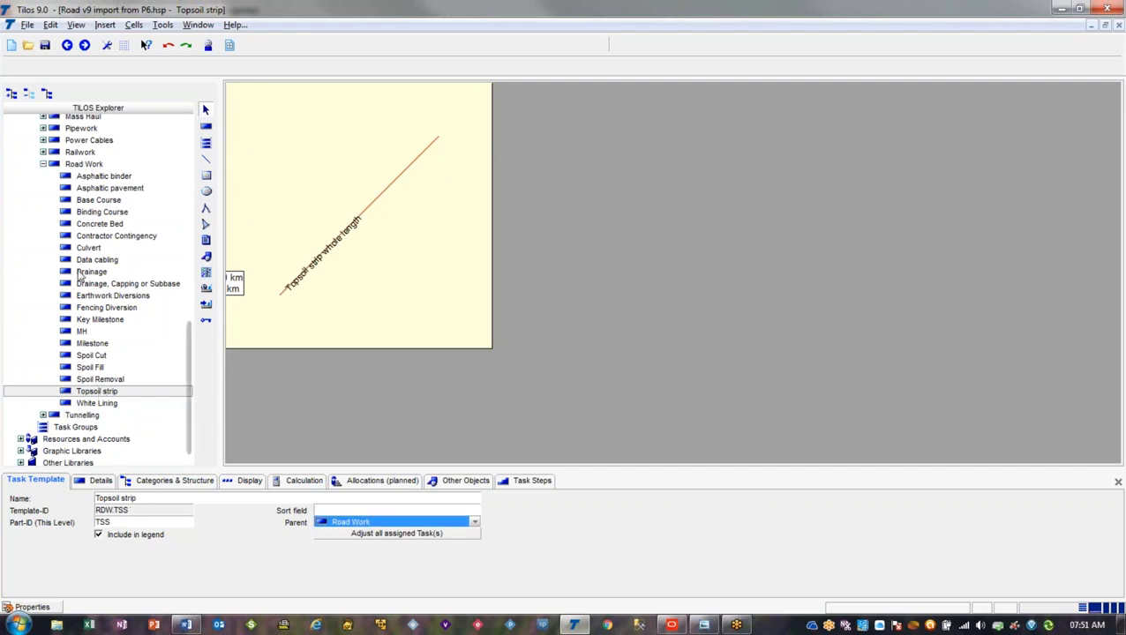
# Compare the part ID of the parent Road Work template with the template ID of Topsoil strip
pyautogui.click(84, 165)
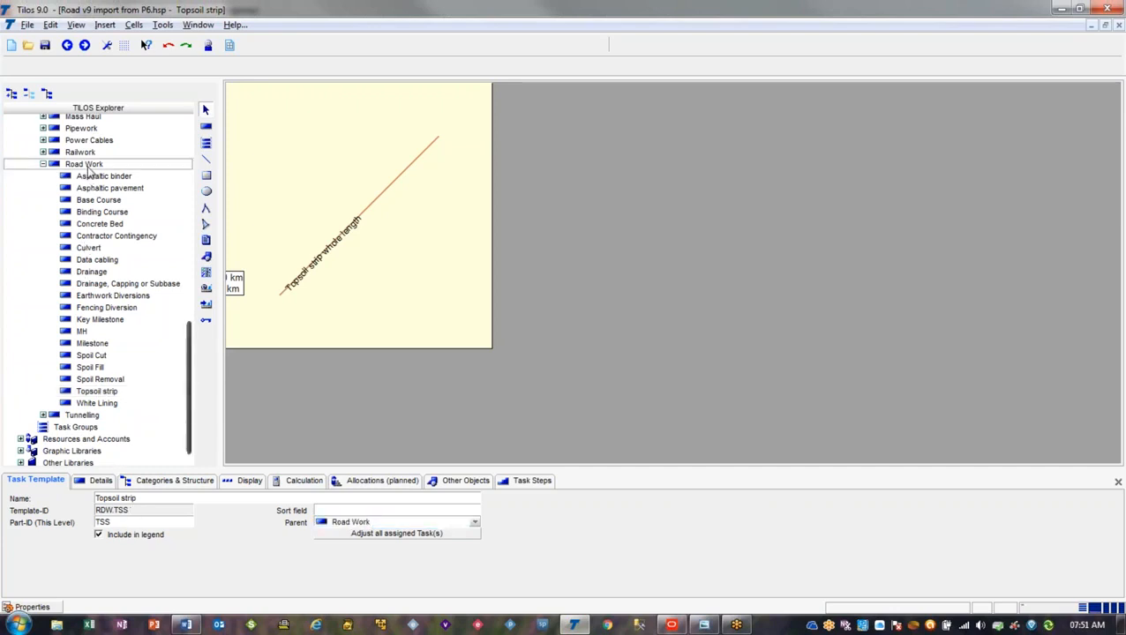
pyautogui.doubleClick(107, 522)
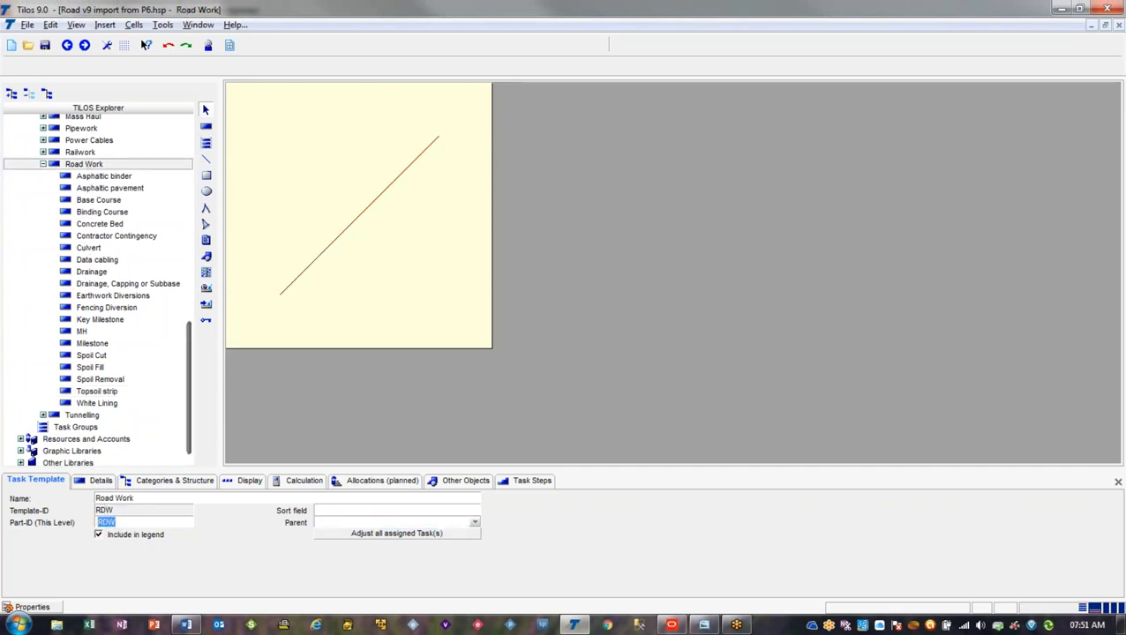
pyautogui.click(102, 393)
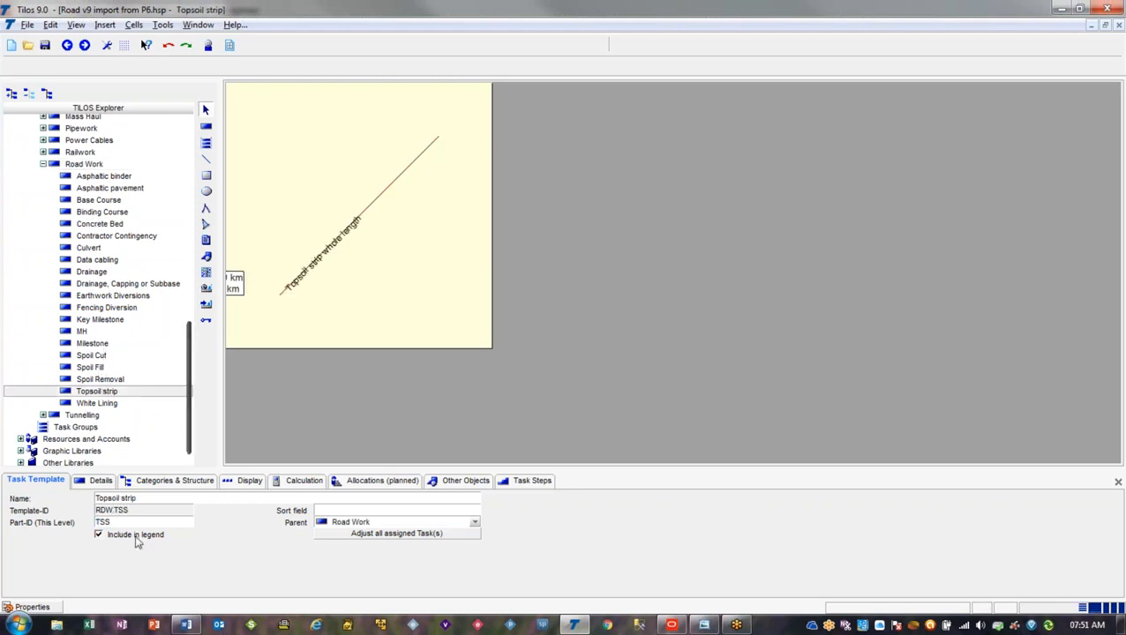
pyautogui.click(125, 510)
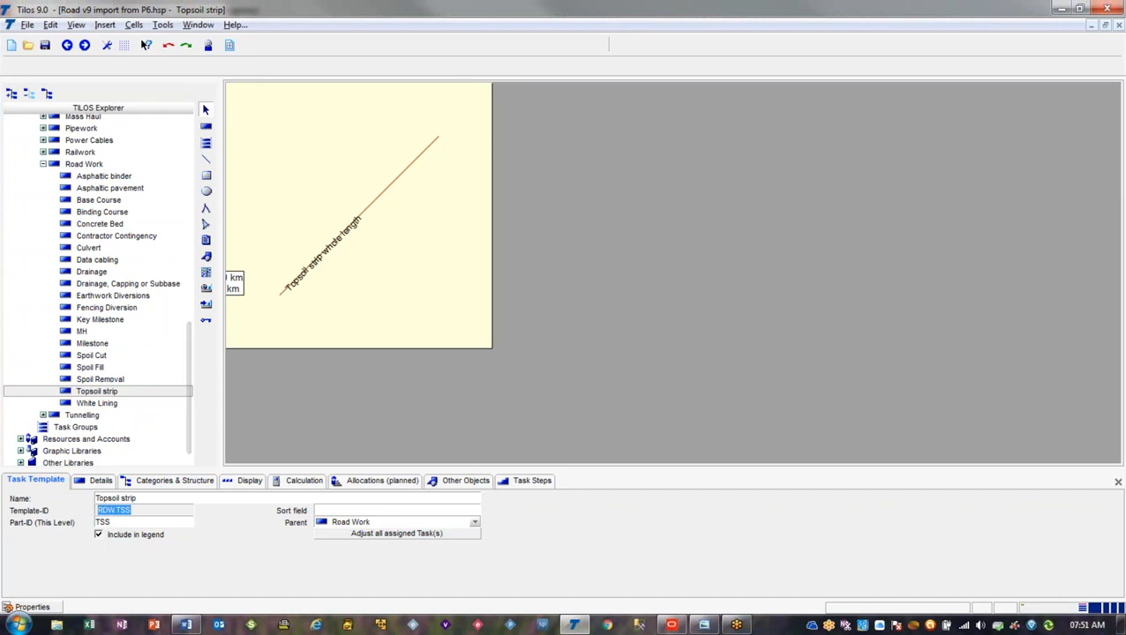
# Switch to Primavera P6, open the project activity codes for TILOS Task Template, and widen the code value column to examine the RDW hierarchy
pyautogui.click(650, 627)
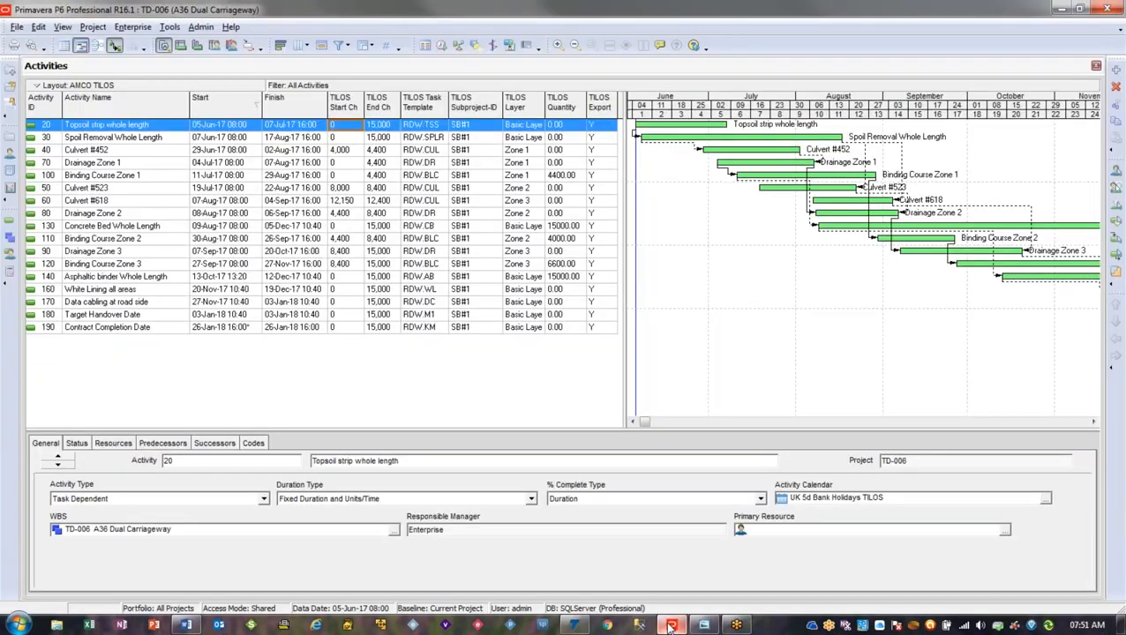
pyautogui.click(137, 27)
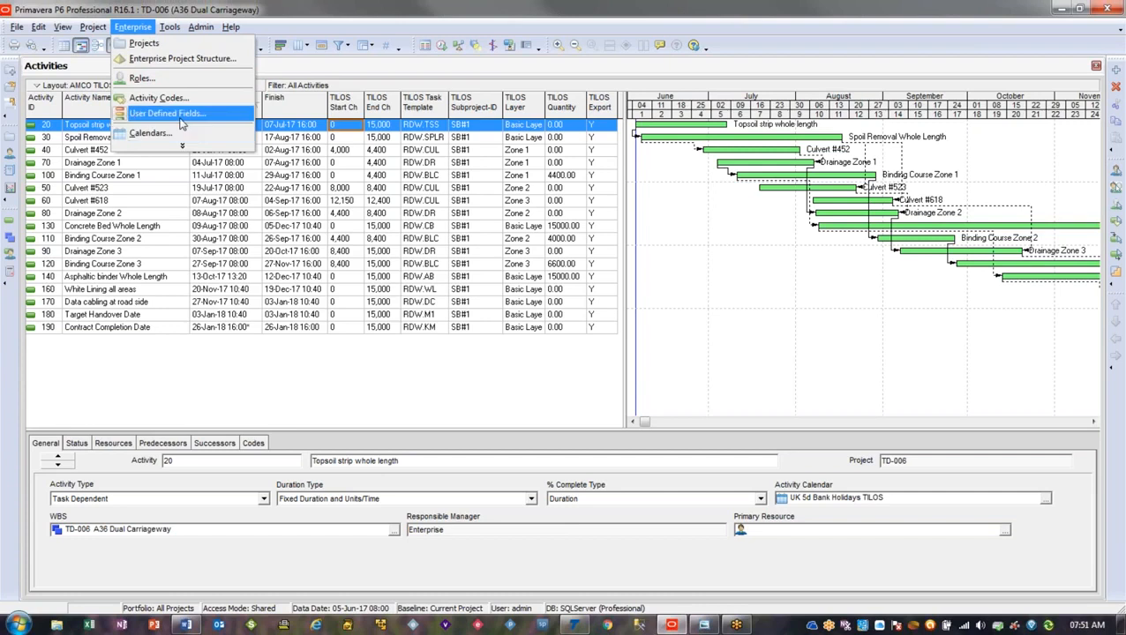
pyautogui.click(158, 98)
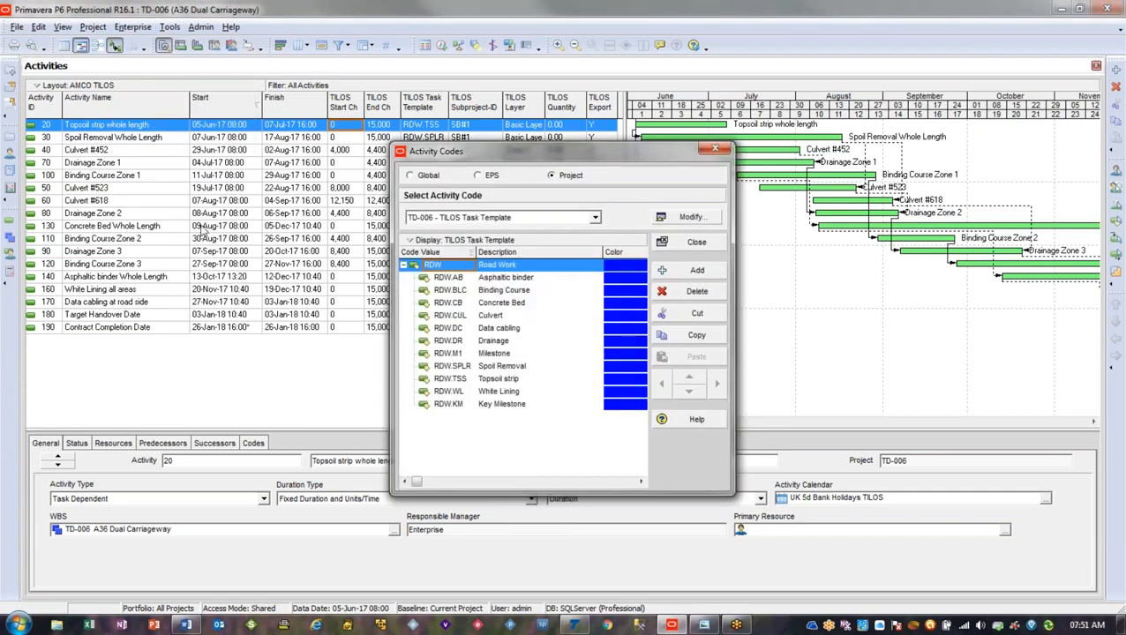
pyautogui.moveTo(474, 254); pyautogui.dragTo(517, 255)
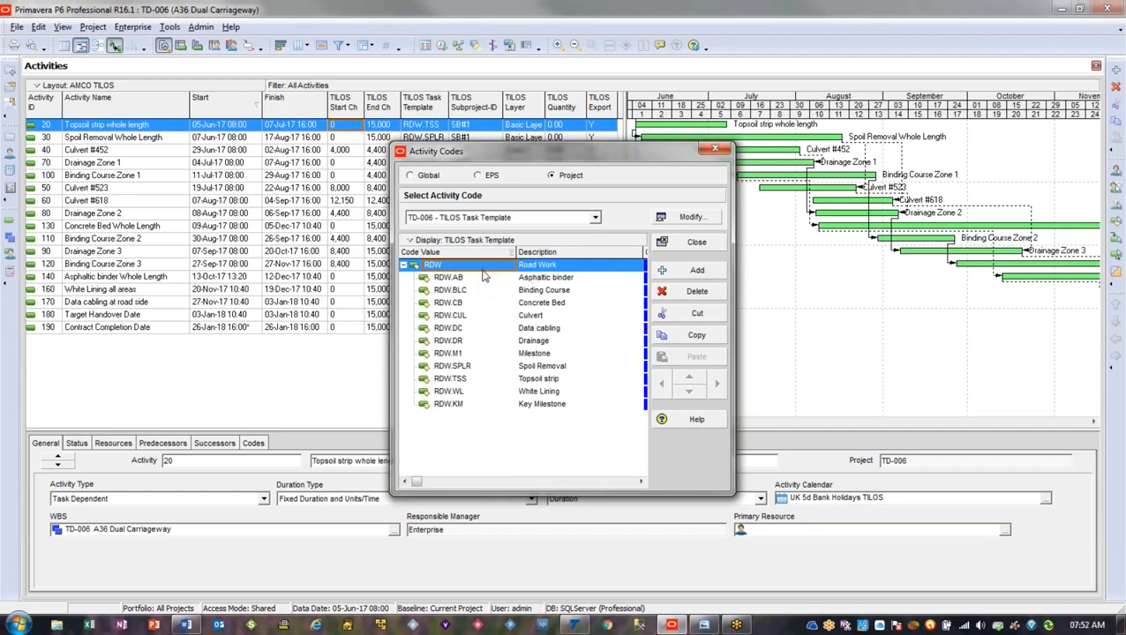
pyautogui.click(404, 265)
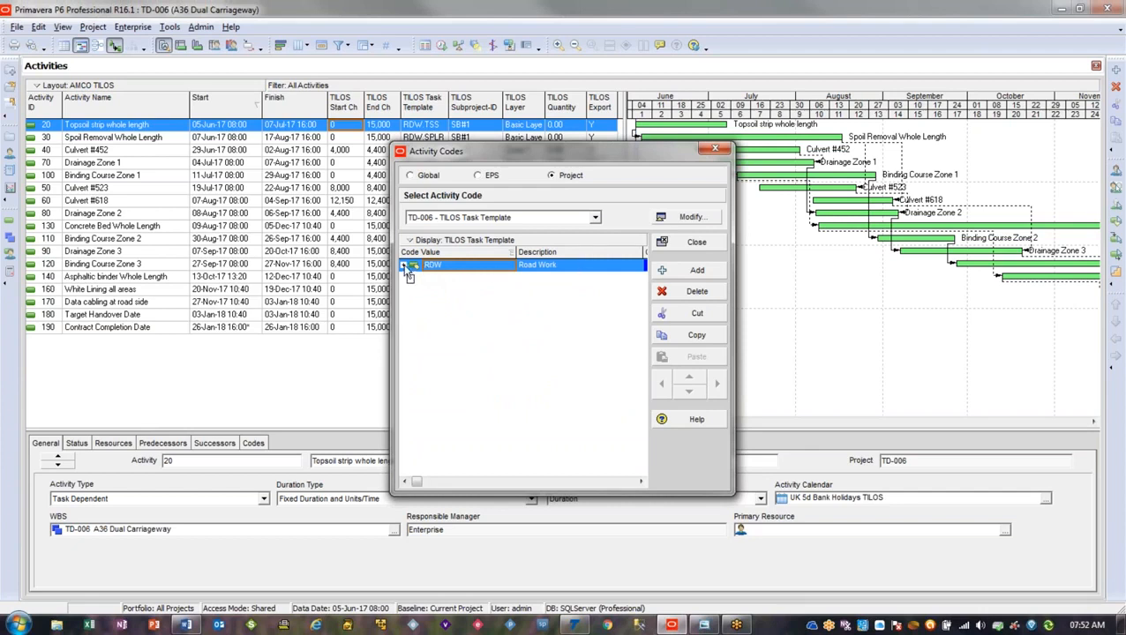
pyautogui.click(405, 267)
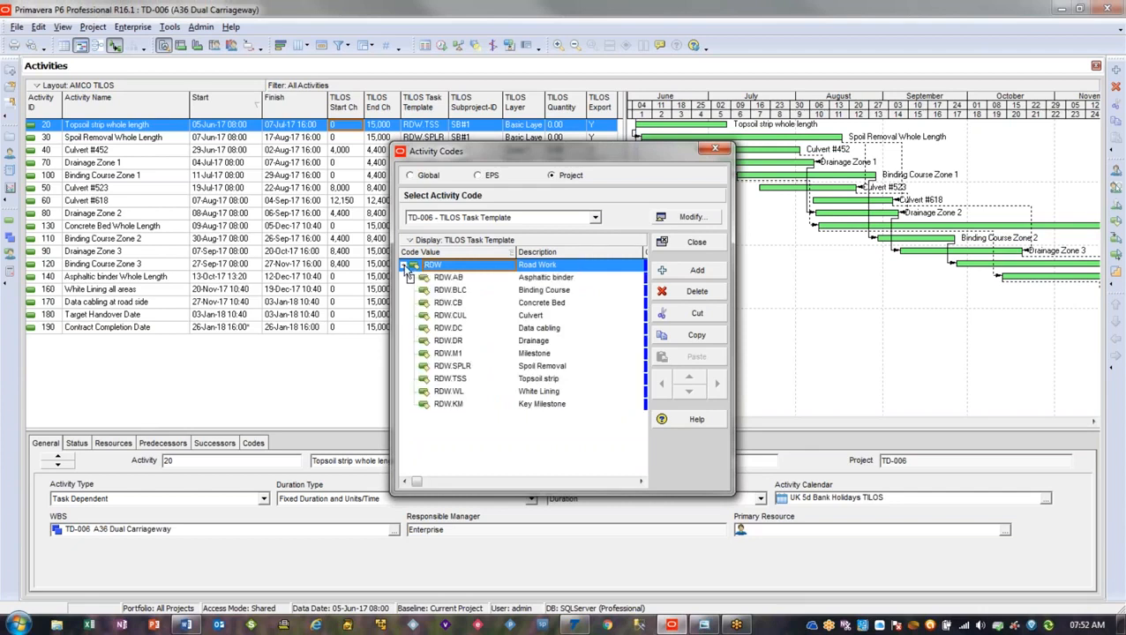
# Check the Asphaltic binder and Topsoil strip code values against the part ID in TILOS, and close the activity codes
pyautogui.click(477, 279)
pyautogui.click(477, 283)
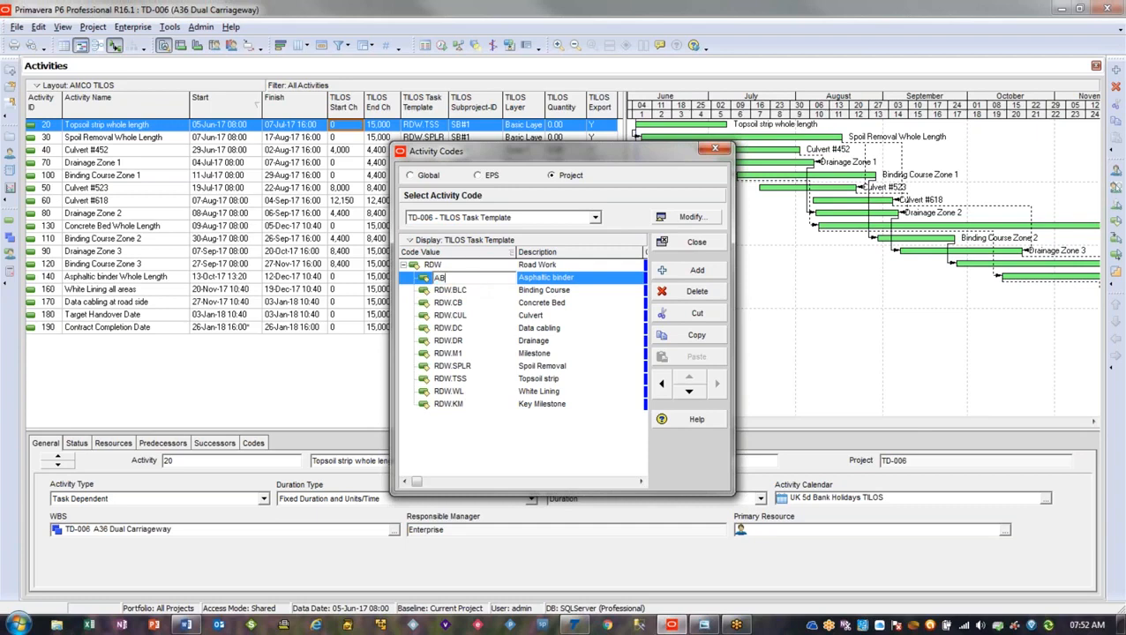
pyautogui.hotkey('alt', 'Tab')
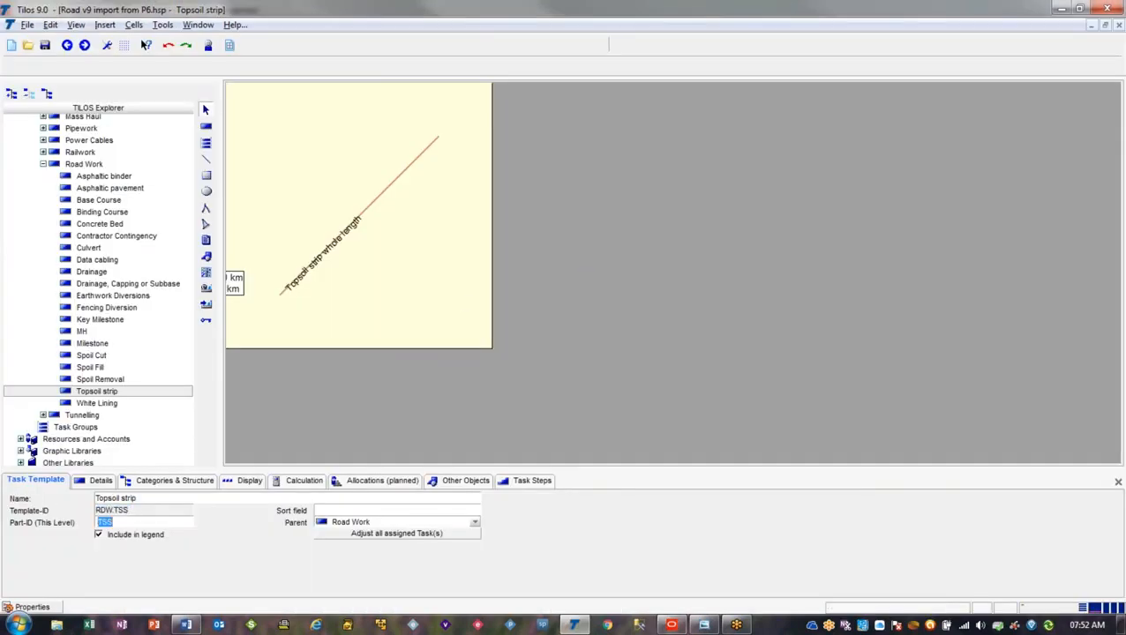
pyautogui.hotkey('alt', 'Tab')
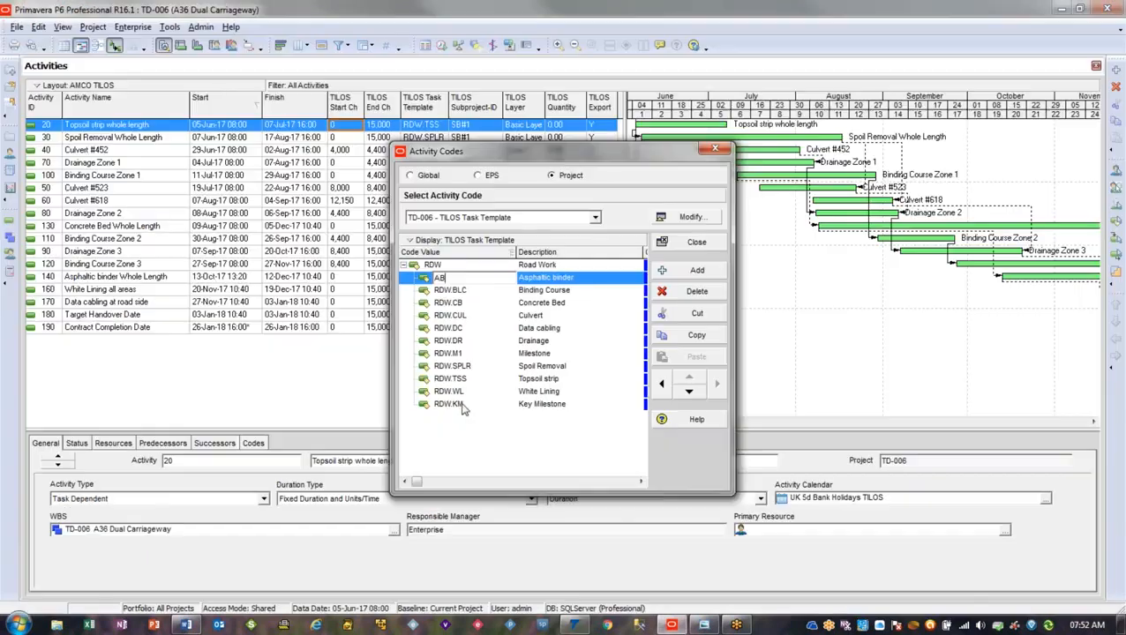
pyautogui.click(496, 382)
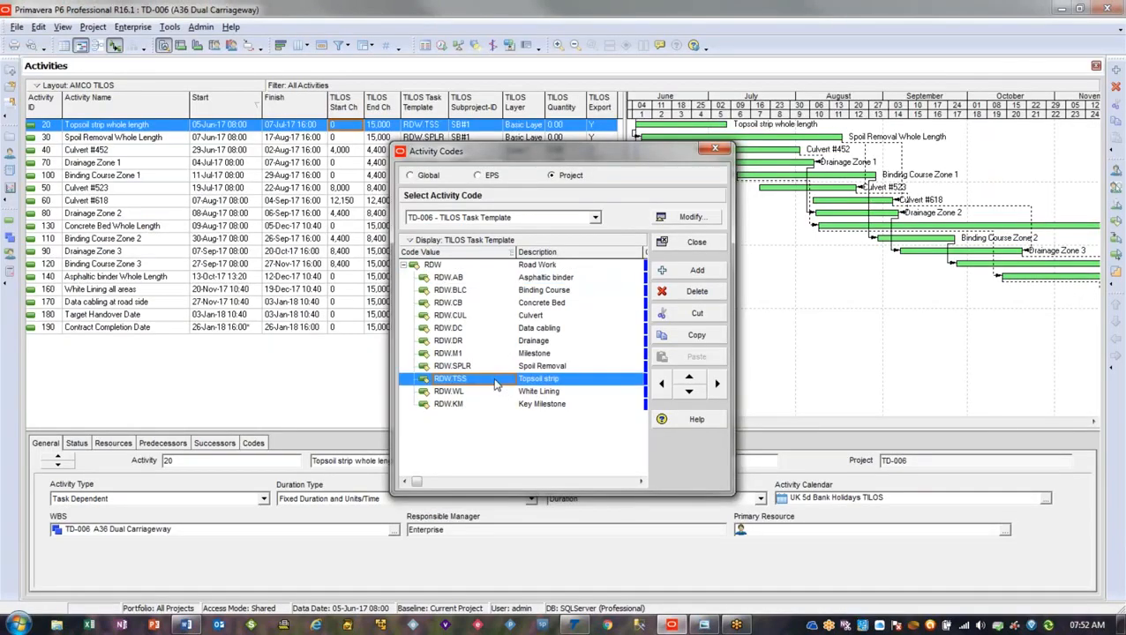
pyautogui.click(490, 382)
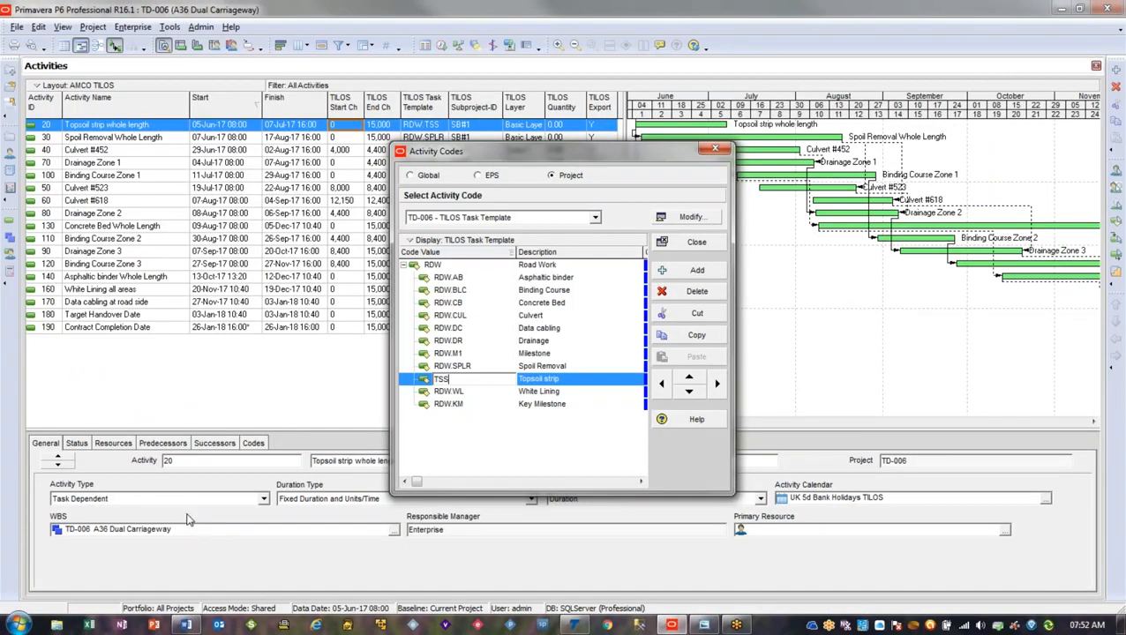
pyautogui.click(716, 150)
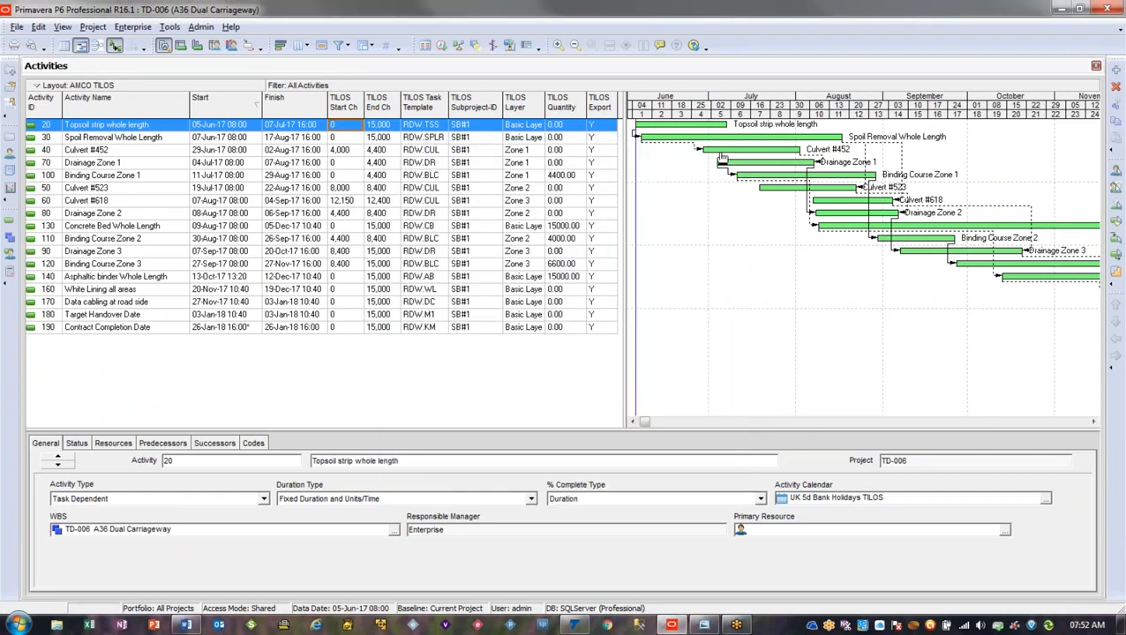
# Return to the time-distance view with drawing in TILOS and assign the Topsoil strip task to the Zone 1 layer
pyautogui.hotkey('alt', 'Tab')
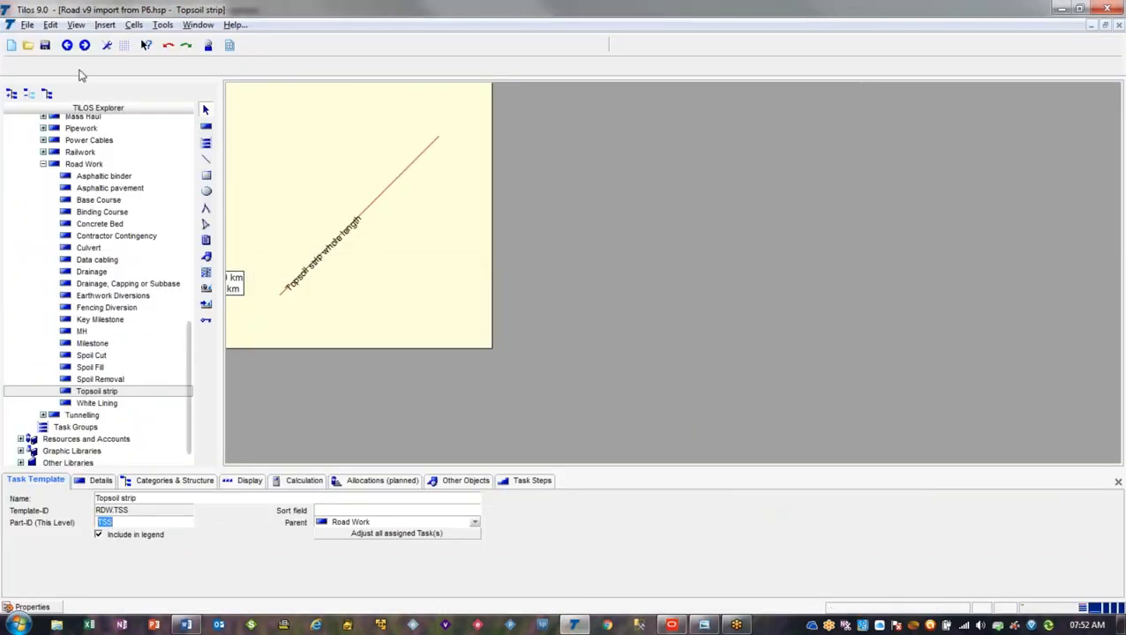
pyautogui.click(68, 46)
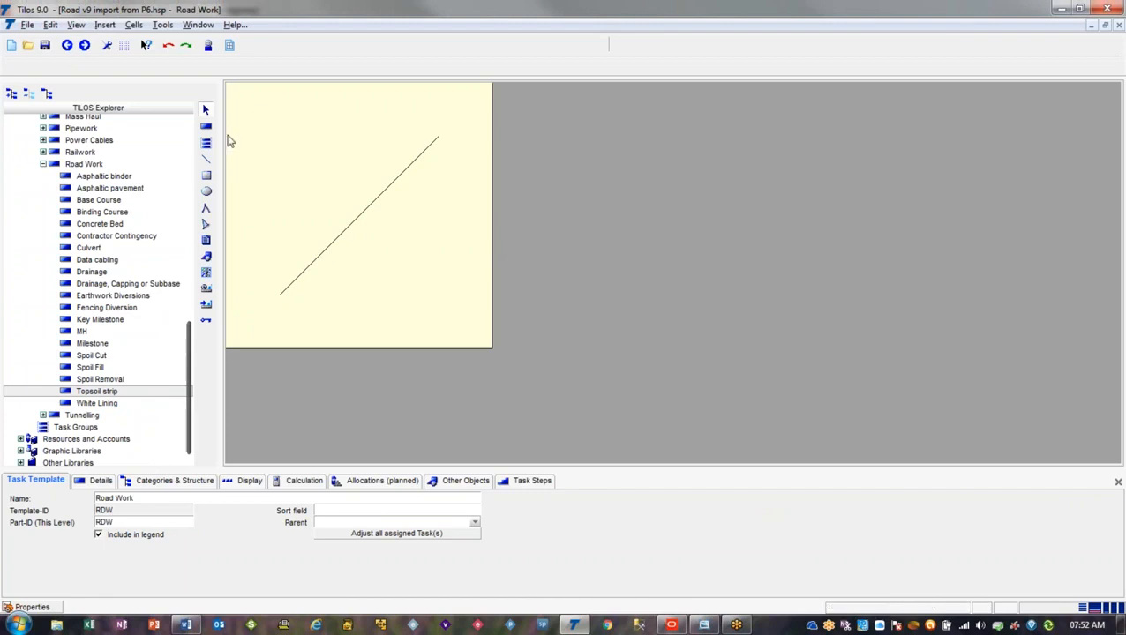
pyautogui.click(67, 49)
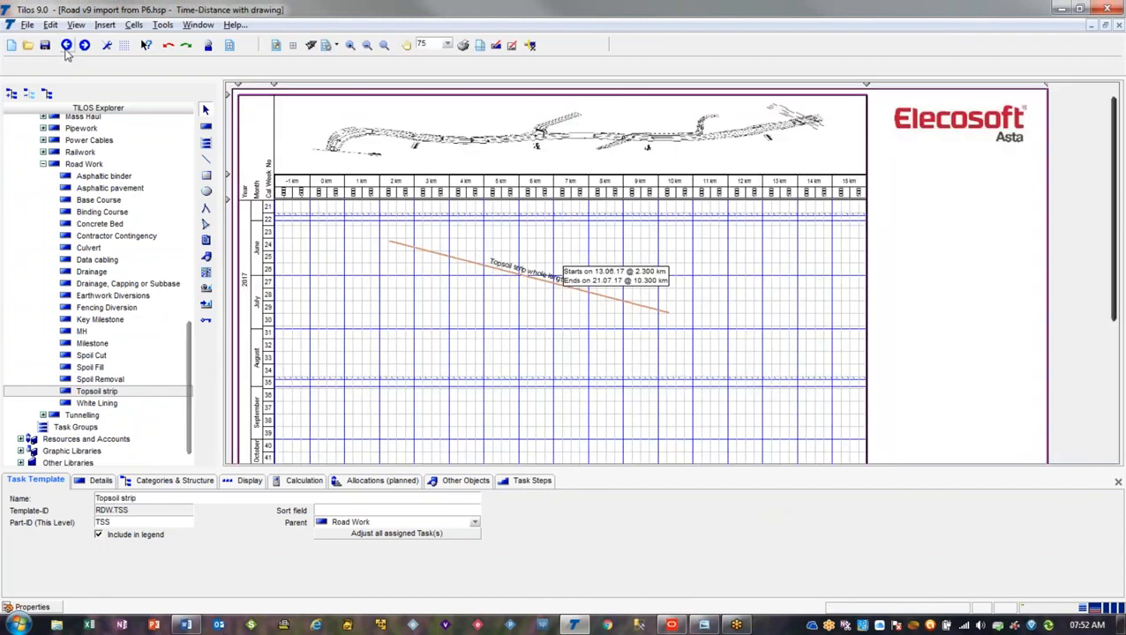
pyautogui.click(420, 250)
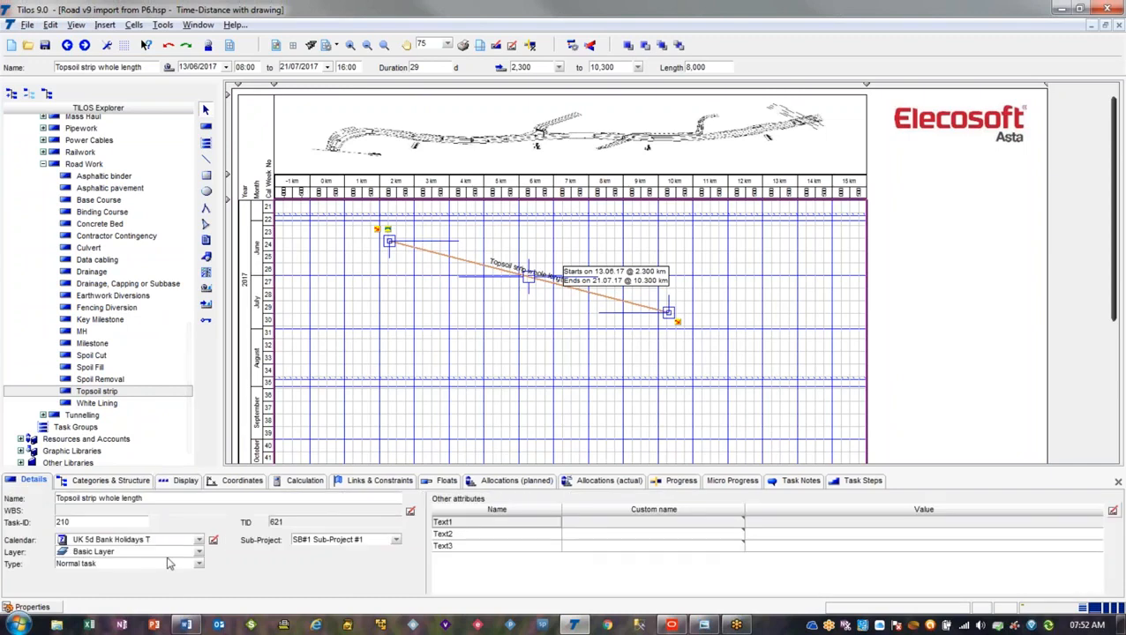
pyautogui.click(168, 551)
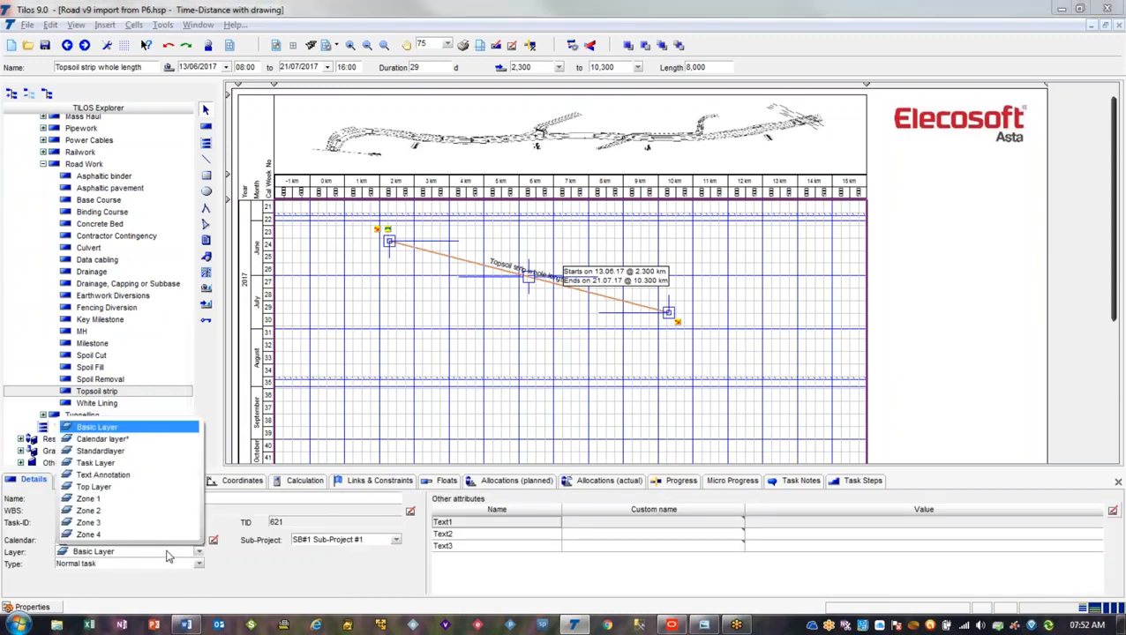
pyautogui.click(131, 500)
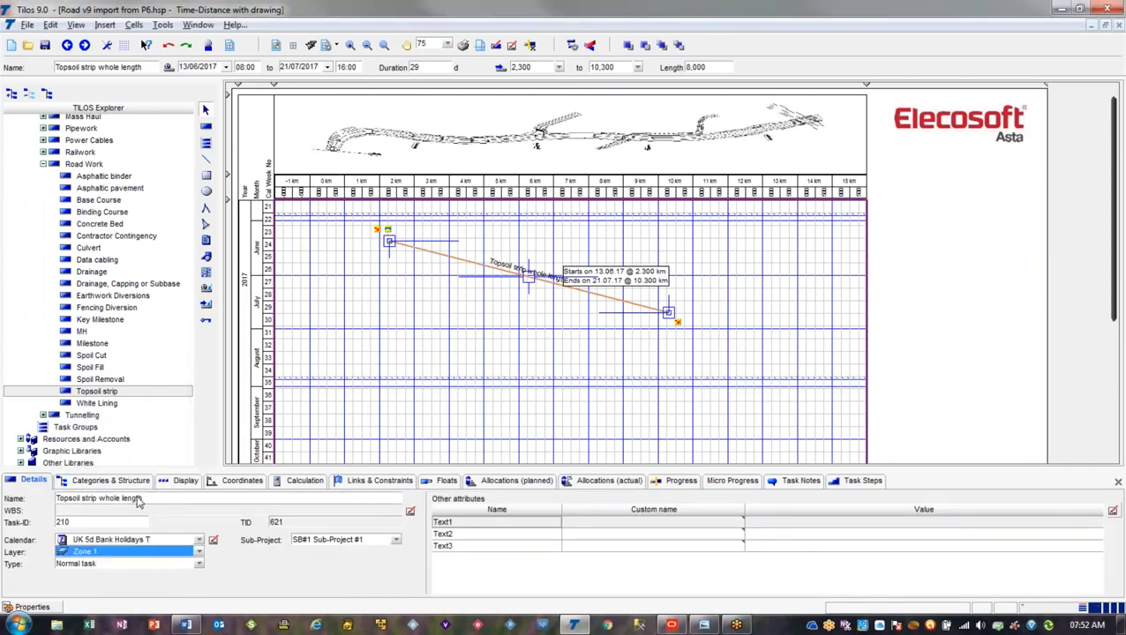
pyautogui.click(396, 328)
# Switch to Primavera P6, review the TILOS Layer values in the project activity codes, and close the activity codes
pyautogui.hotkey('alt', 'Tab')
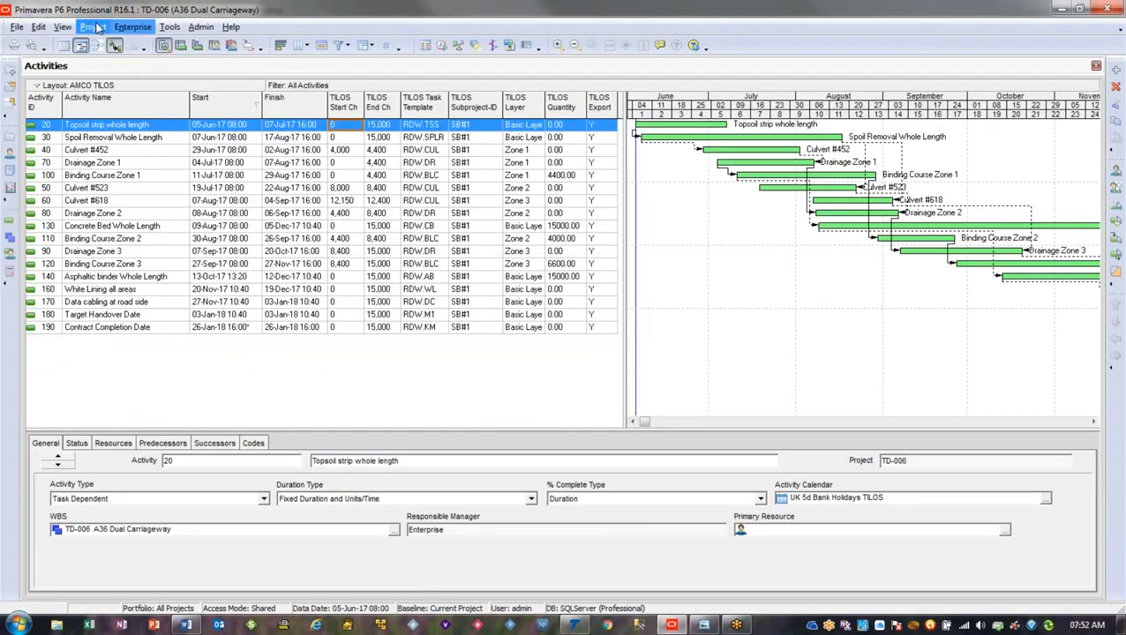
pyautogui.click(133, 28)
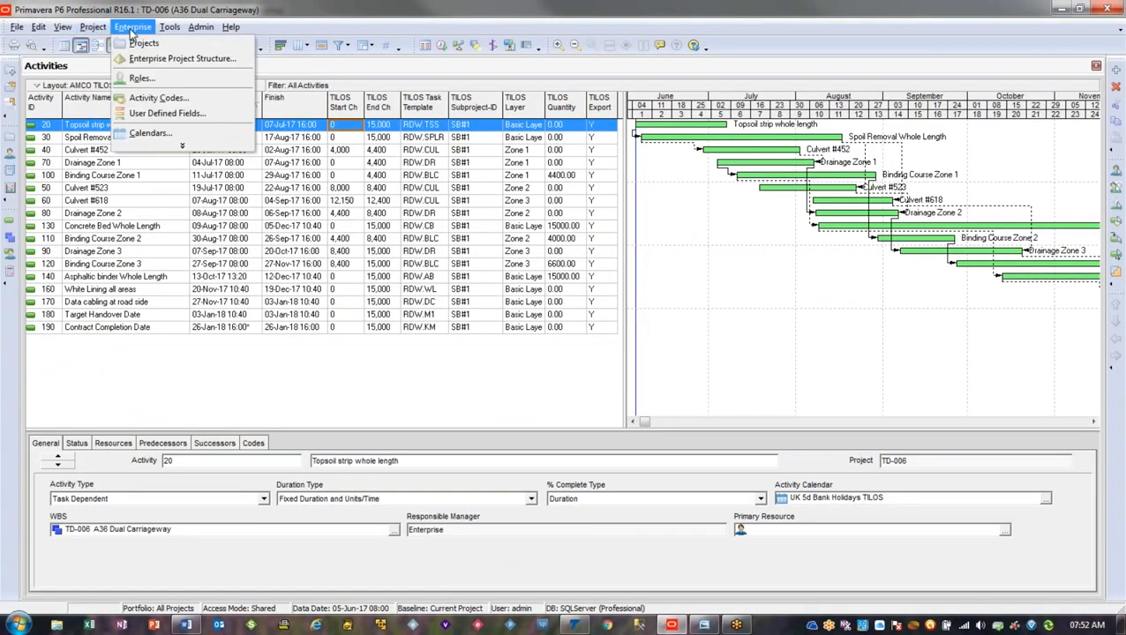
pyautogui.click(149, 100)
pyautogui.click(429, 219)
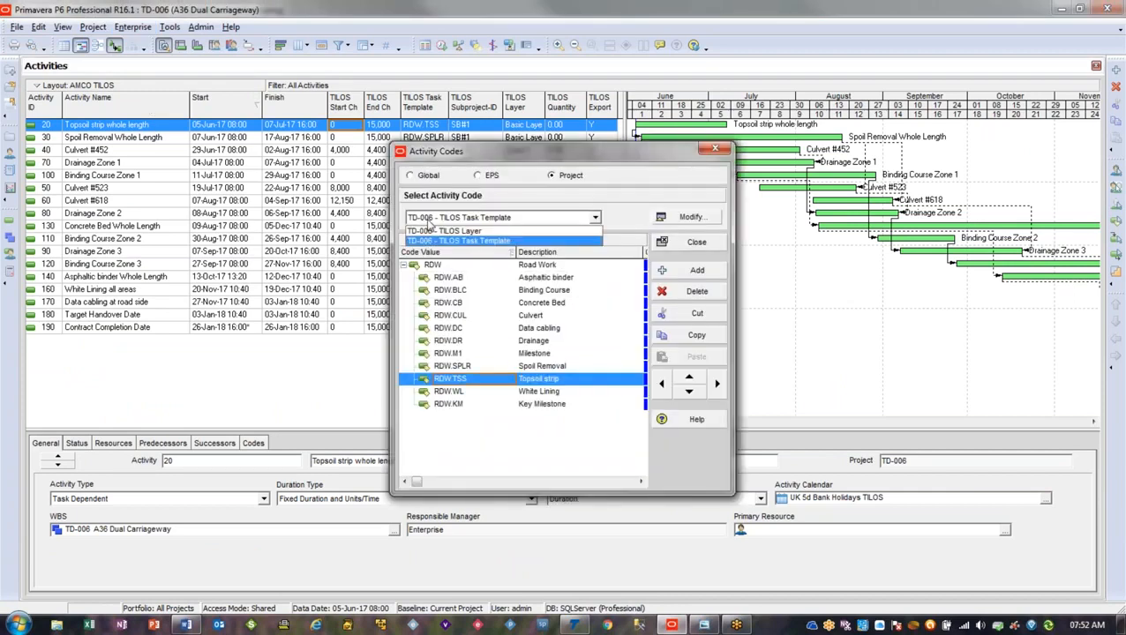
pyautogui.click(432, 231)
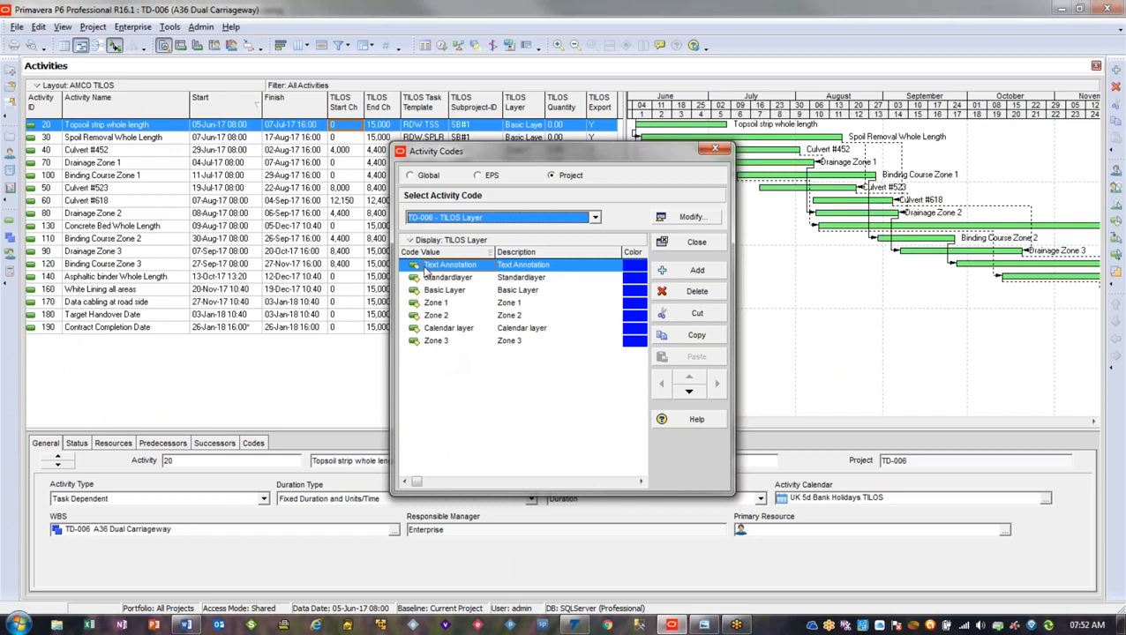
pyautogui.click(698, 246)
# Return to TILOS and delete the Topsoil strip whole length task from the time-distance view
pyautogui.hotkey('alt', 'Tab')
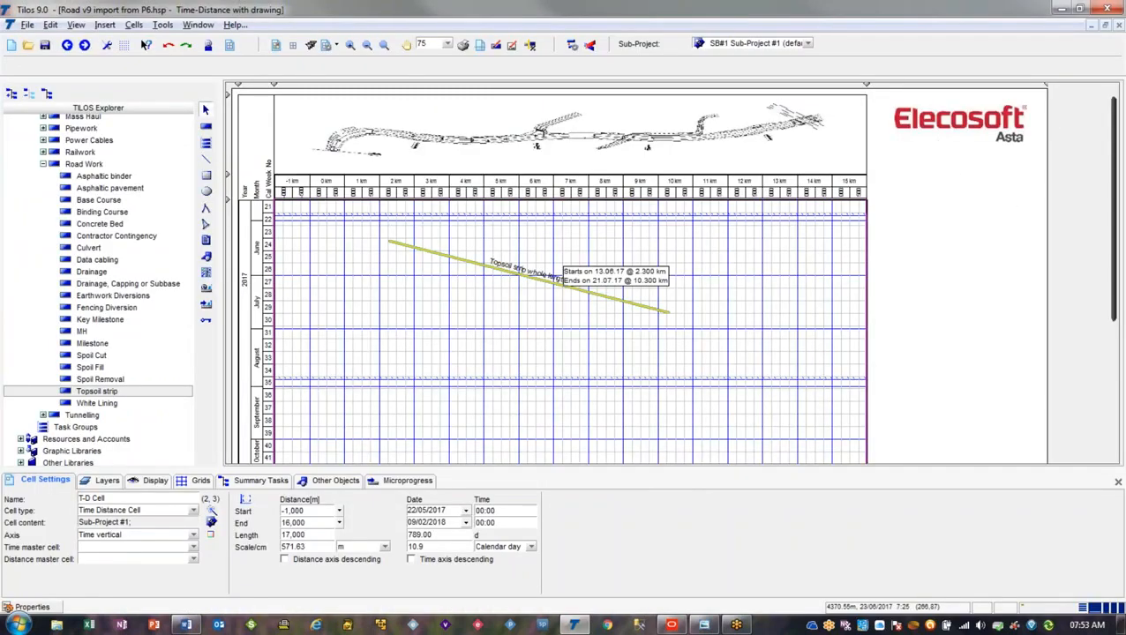
pyautogui.click(460, 258)
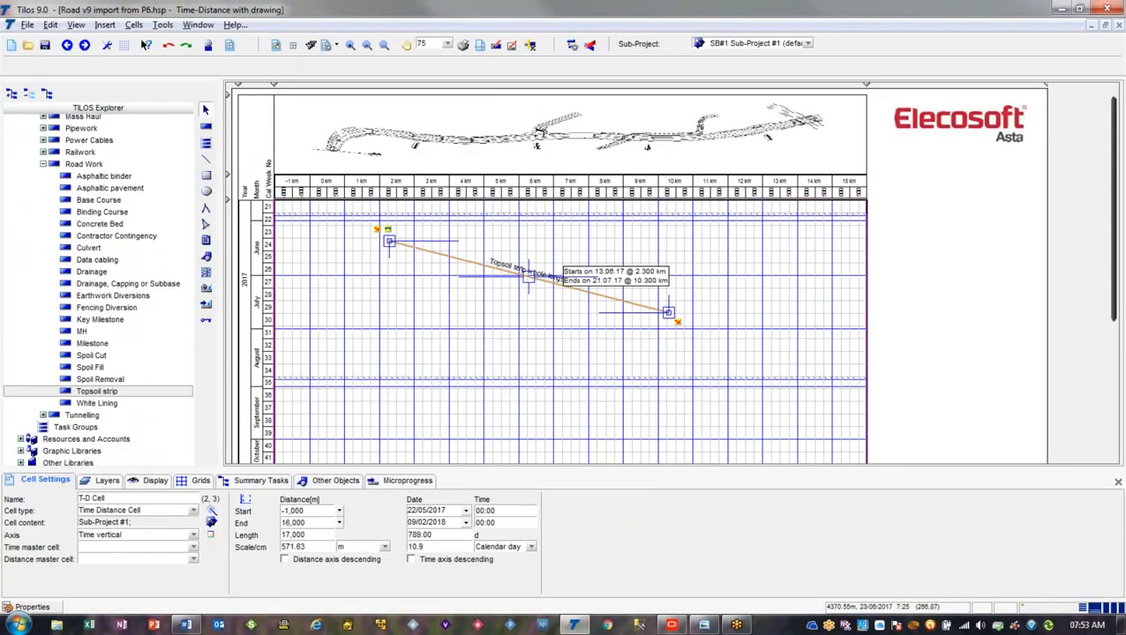
pyautogui.press('Delete')
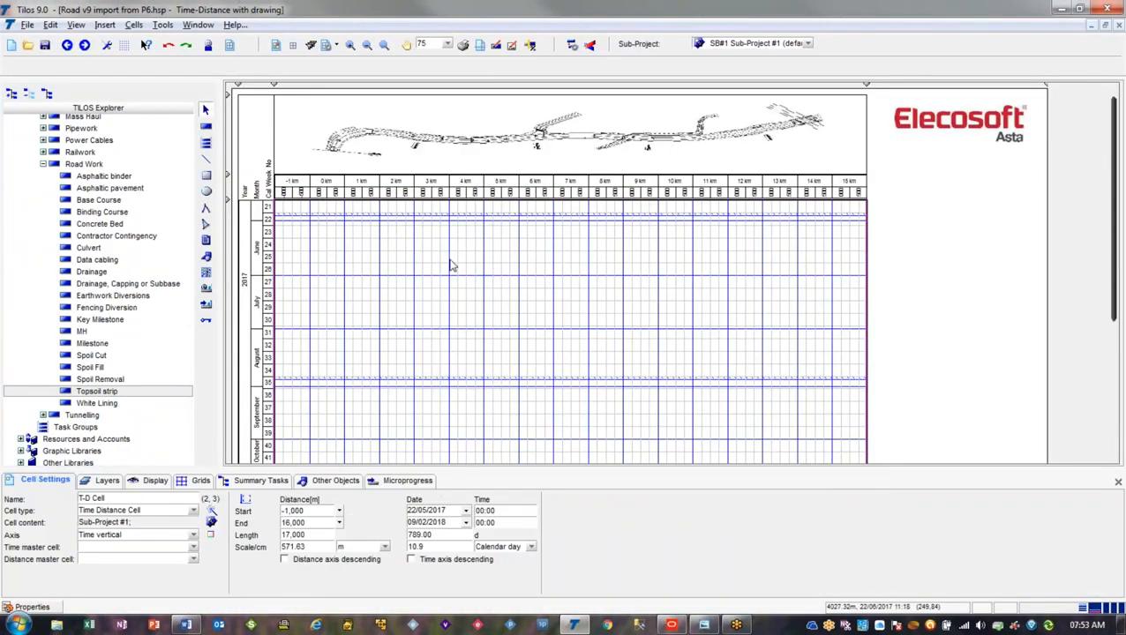
# Switch to Primavera P6 and review the TILOS columns in the activity table, including Subproject-ID, Layer and Quantity
pyautogui.hotkey('alt', 'Tab')
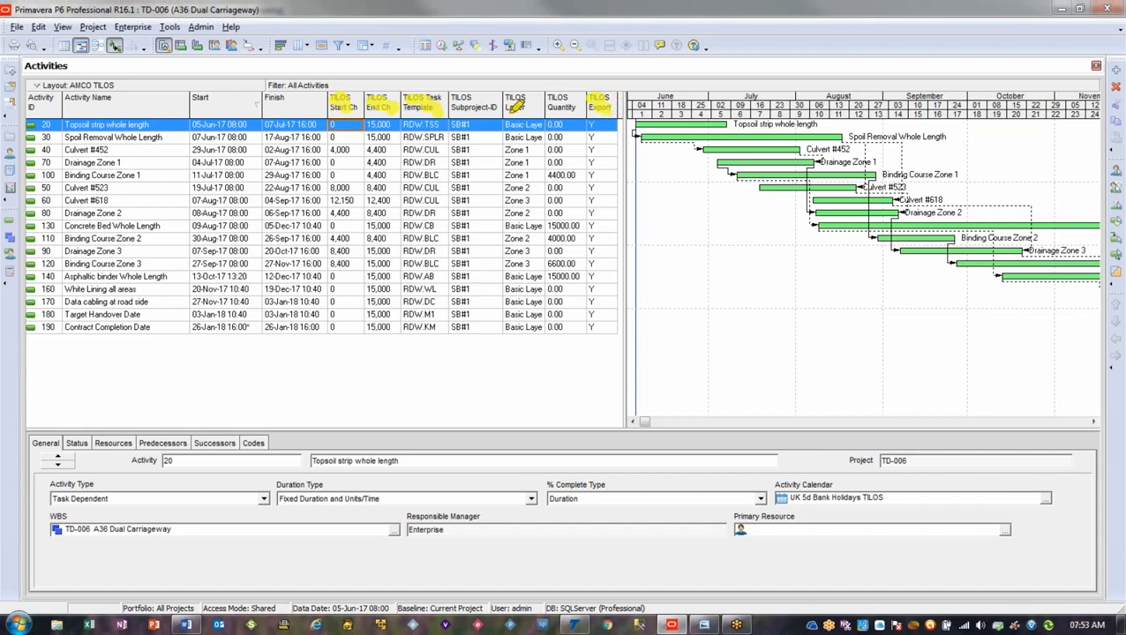
pyautogui.moveTo(469, 100); pyautogui.dragTo(558, 101)
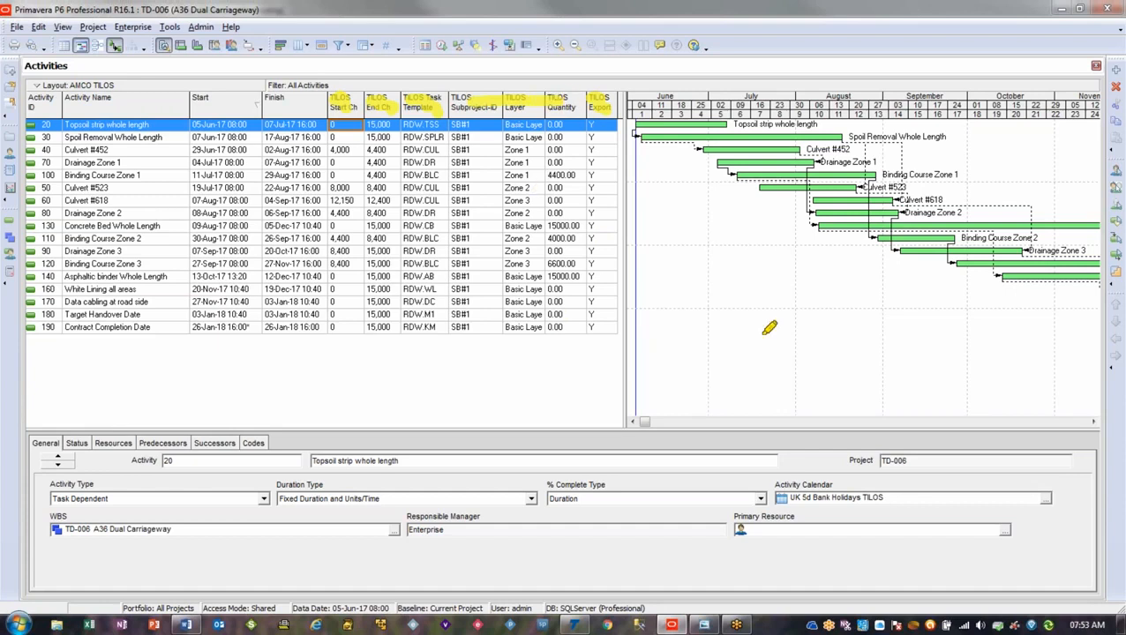
pyautogui.press('Escape')
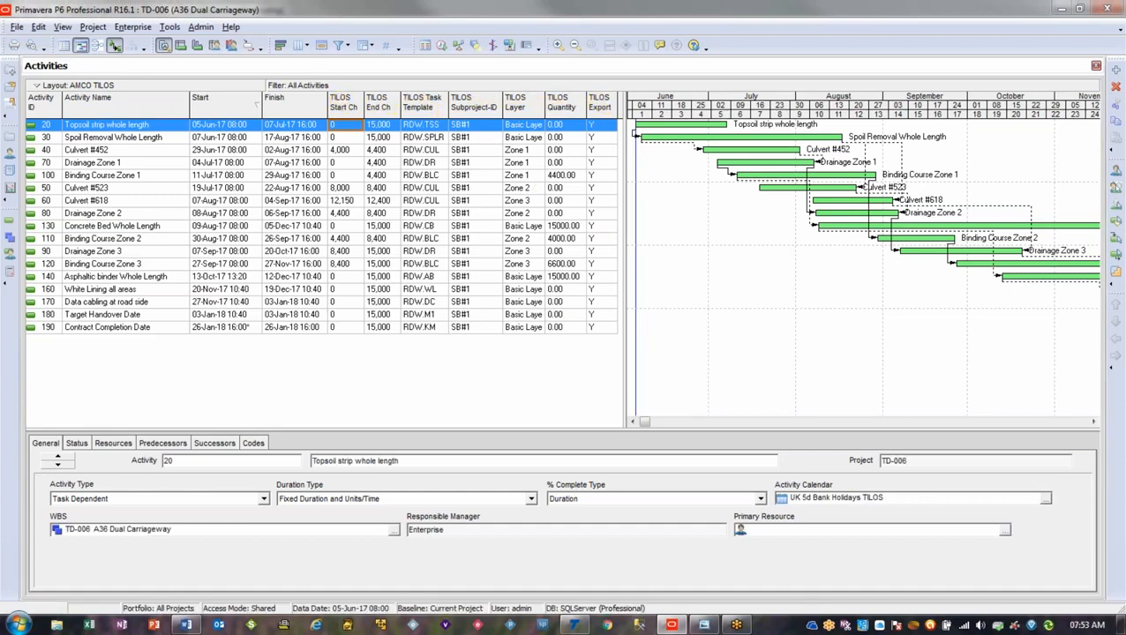
# In TILOS, collapse the Library, check the Id in the details of Sub-Project #1, and close them without changes
pyautogui.click(577, 626)
pyautogui.moveTo(185, 343); pyautogui.dragTo(185, 181)
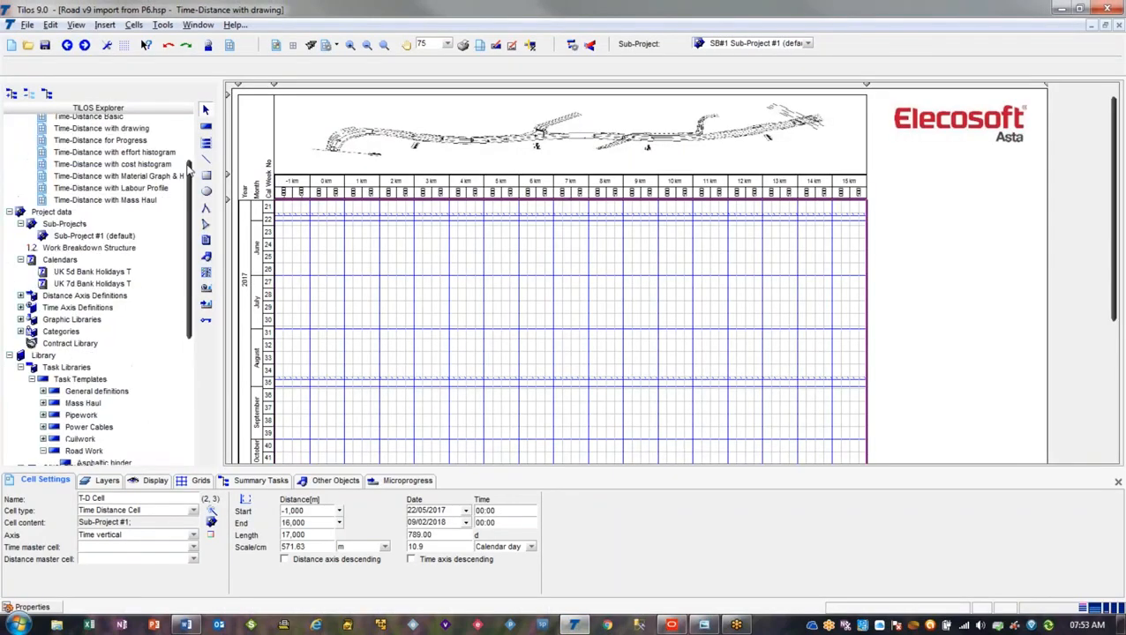
pyautogui.click(9, 355)
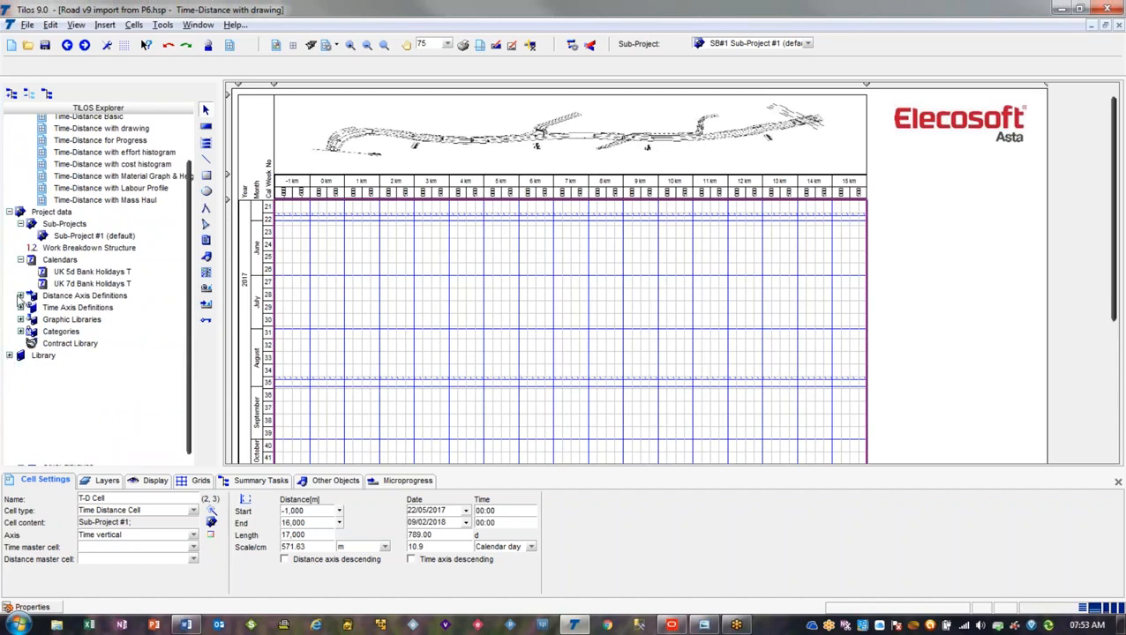
pyautogui.click(20, 224)
pyautogui.click(20, 224)
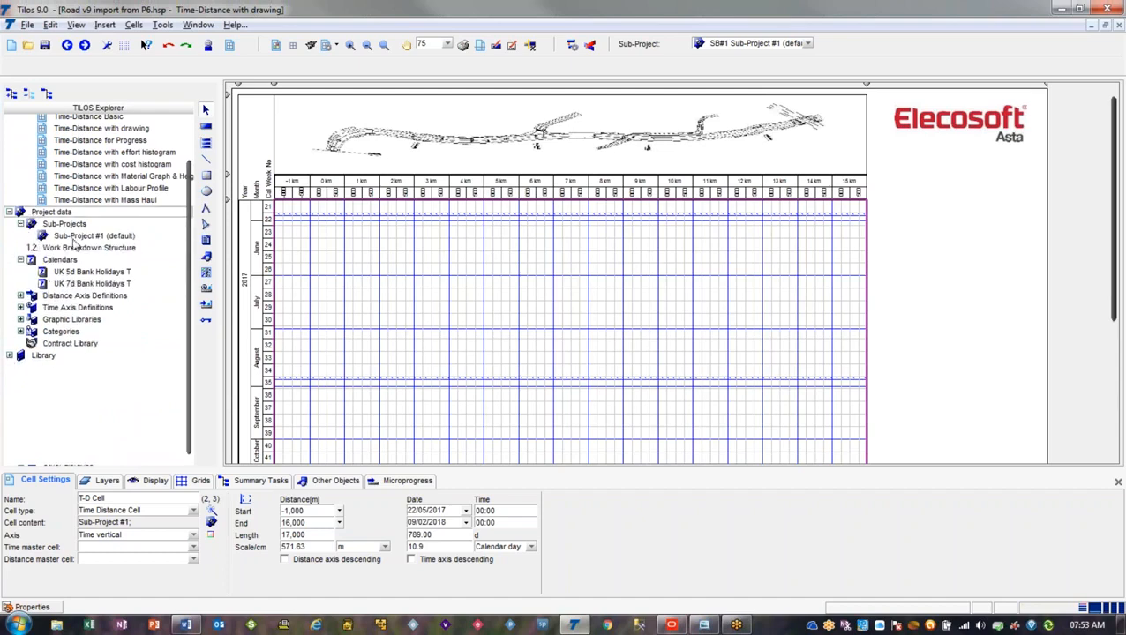
pyautogui.rightClick(77, 237)
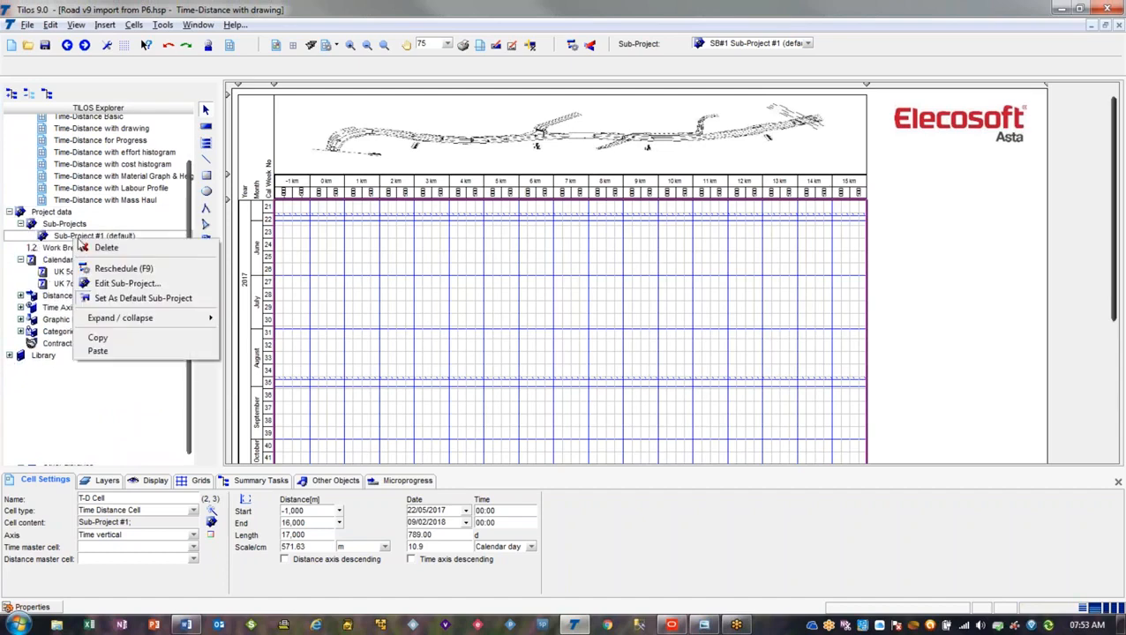
pyautogui.click(144, 283)
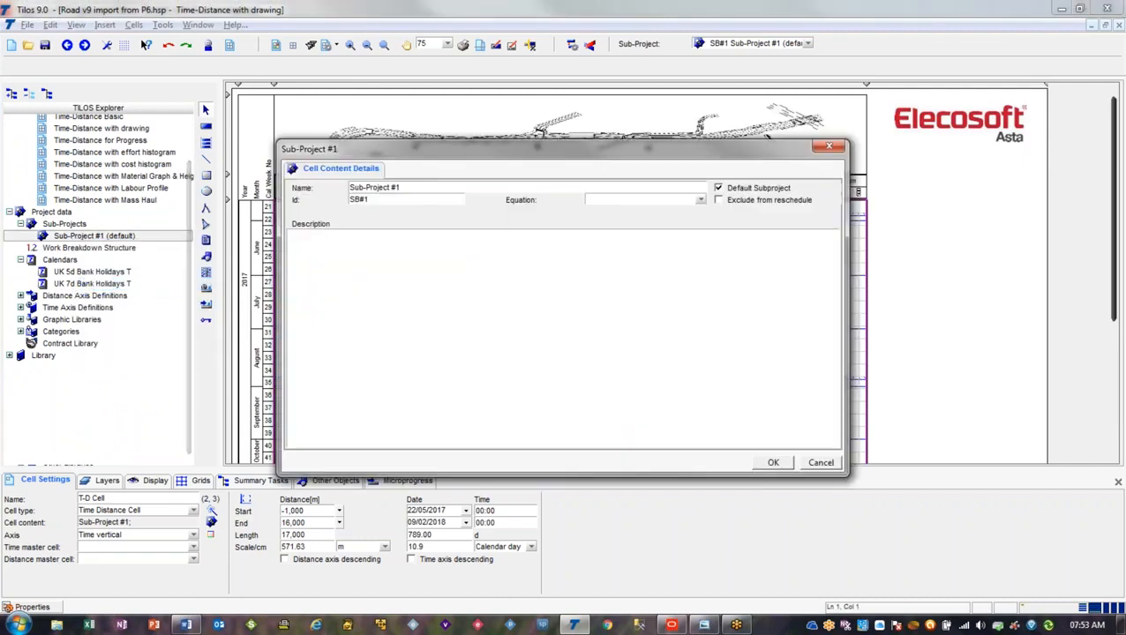
pyautogui.press('Tab')
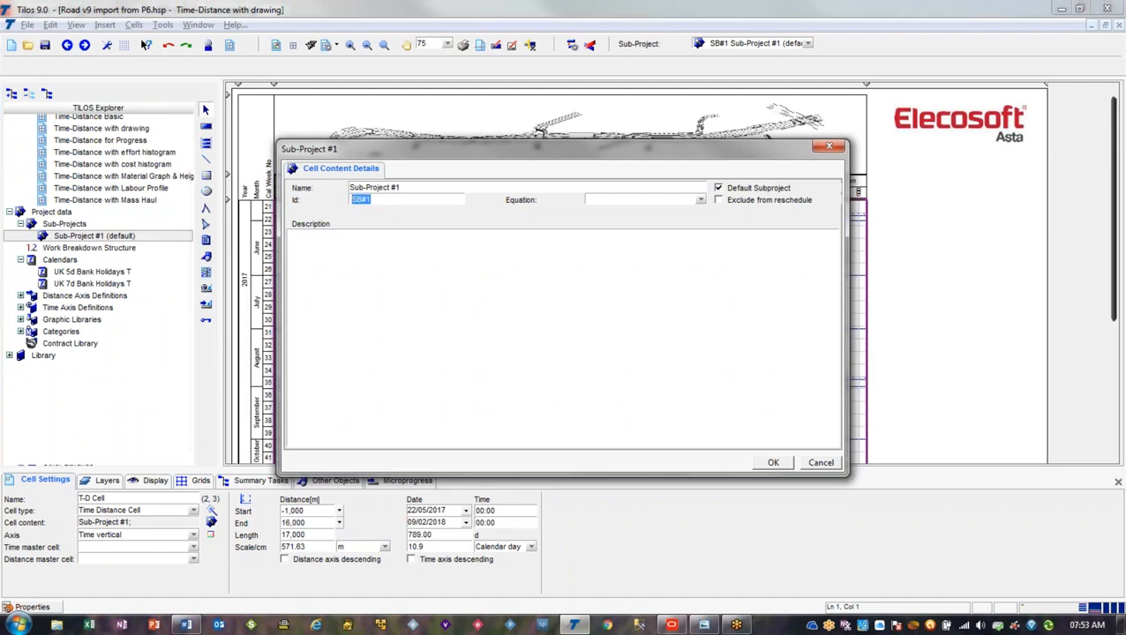
pyautogui.click(817, 461)
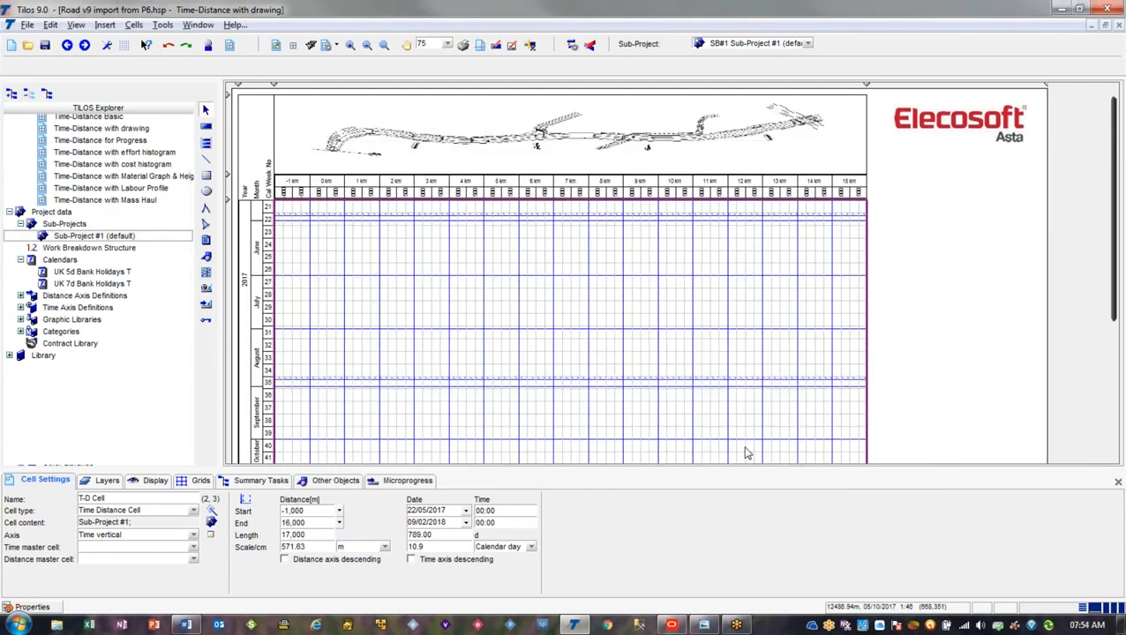
# Switch to Primavera P6, check the TILOS Subproject-ID column, and start a project export in the Primavera P6 - (XML) format
pyautogui.hotkey('alt', 'Tab')
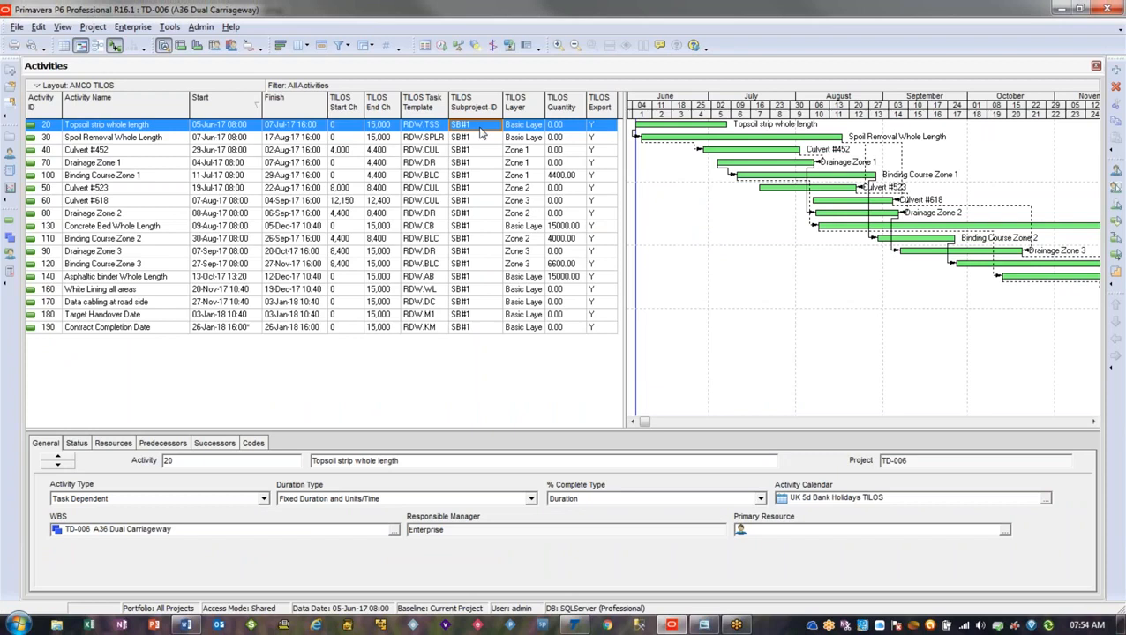
pyautogui.click(688, 279)
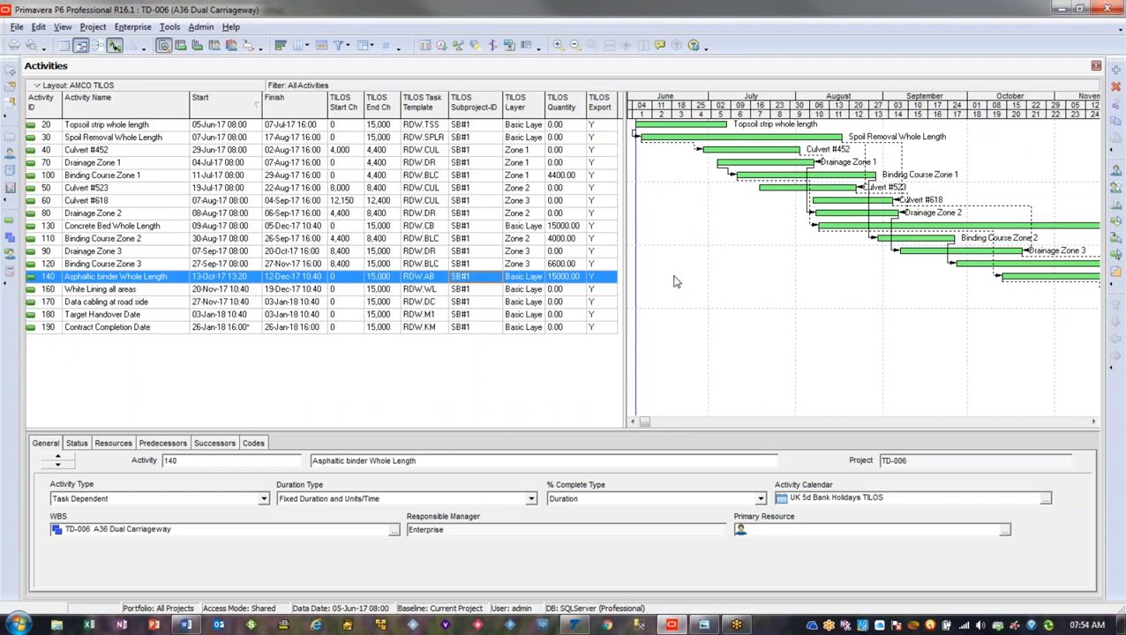
pyautogui.click(17, 27)
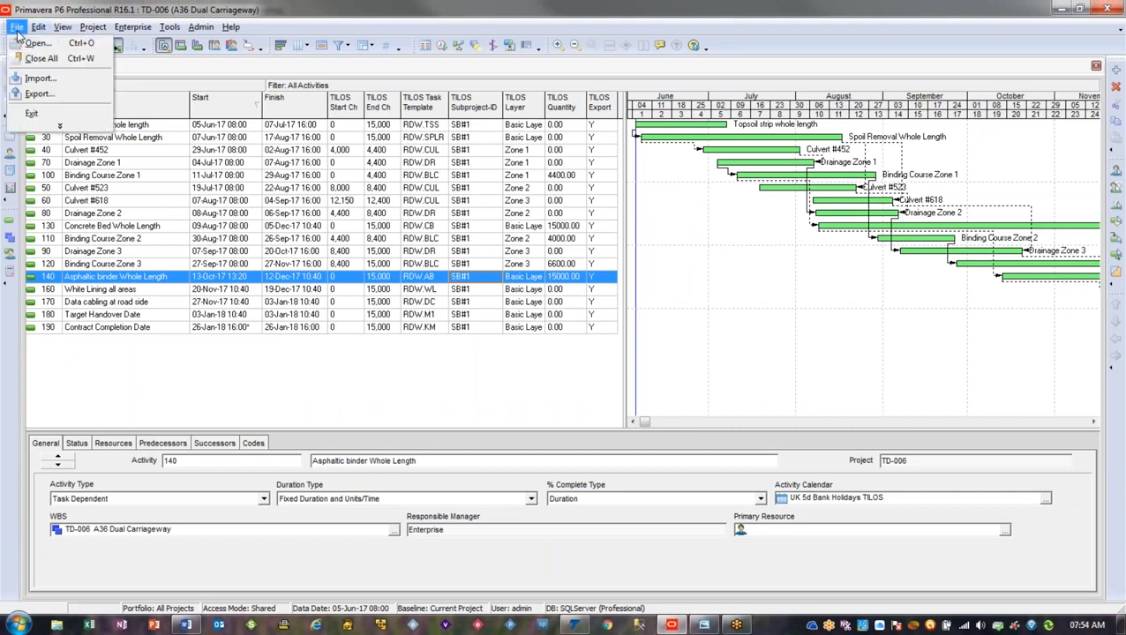
pyautogui.click(39, 93)
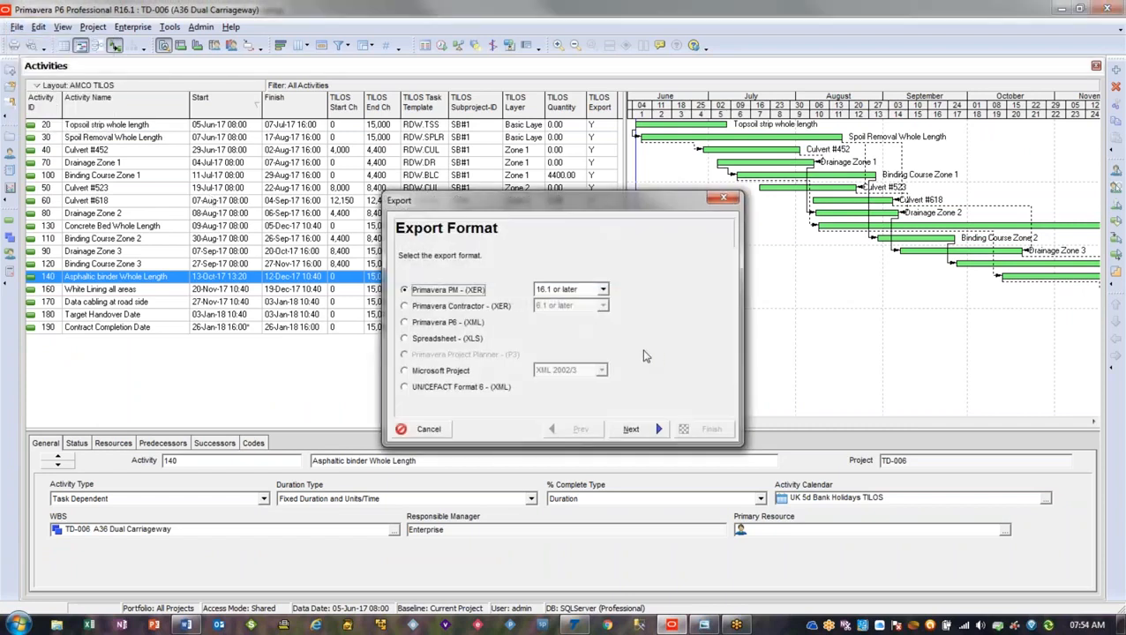
pyautogui.click(461, 323)
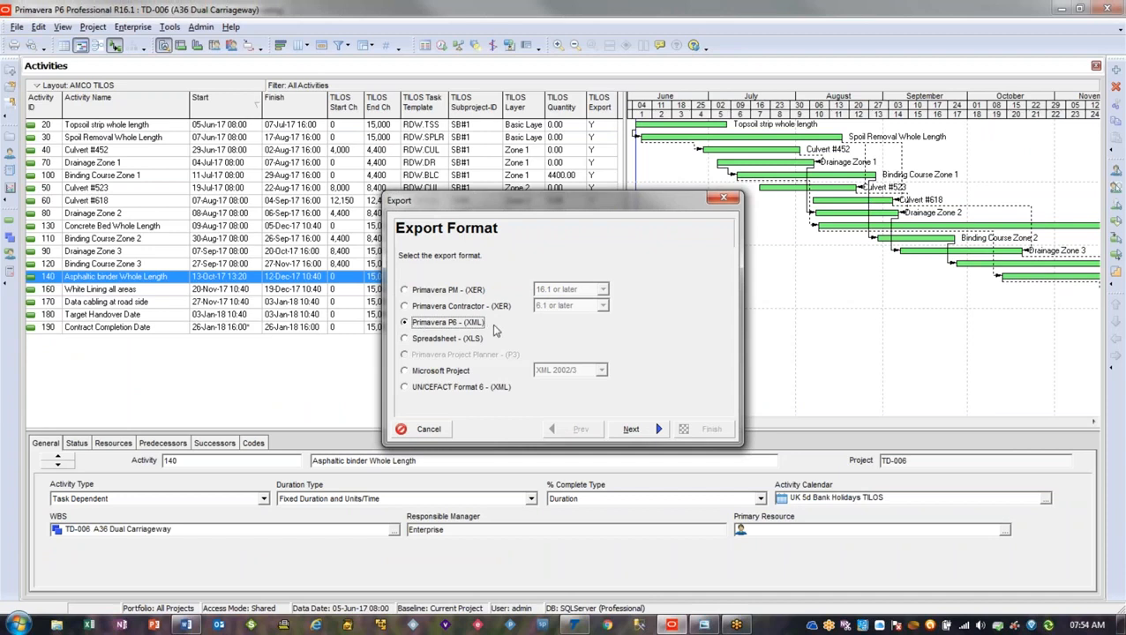
pyautogui.click(879, 314)
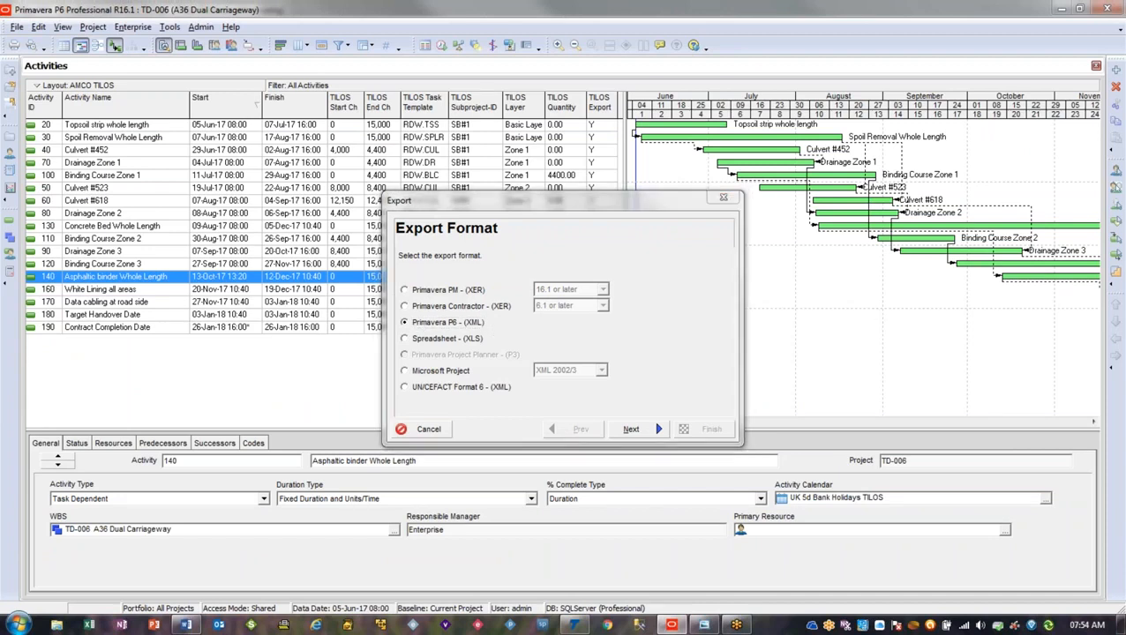
pyautogui.moveTo(407, 321); pyautogui.dragTo(495, 322)
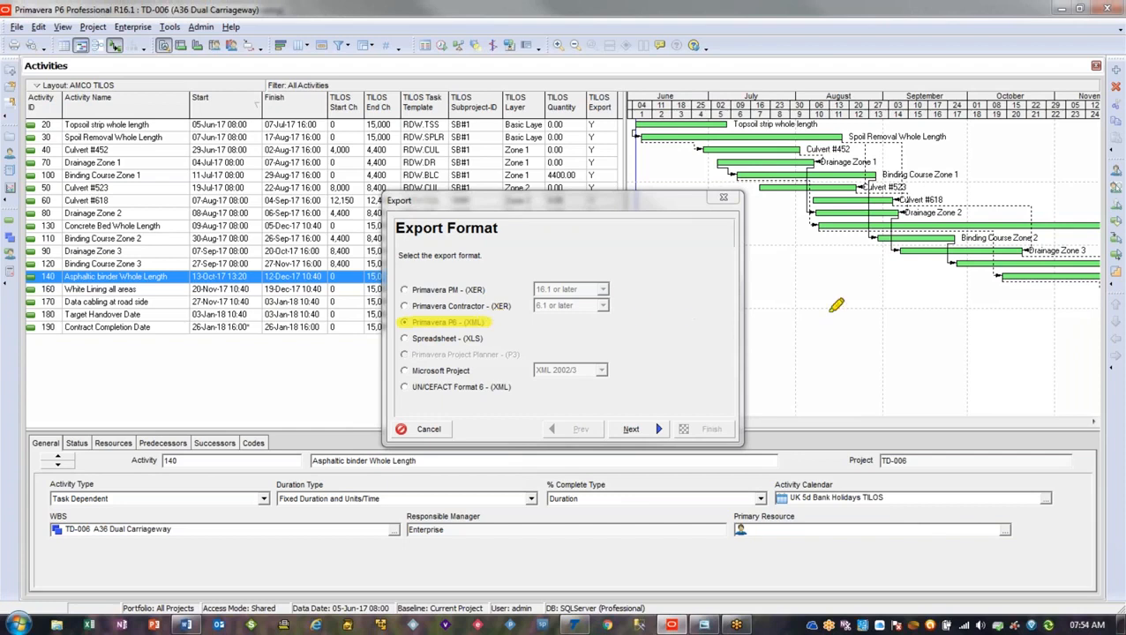
pyautogui.press('Escape')
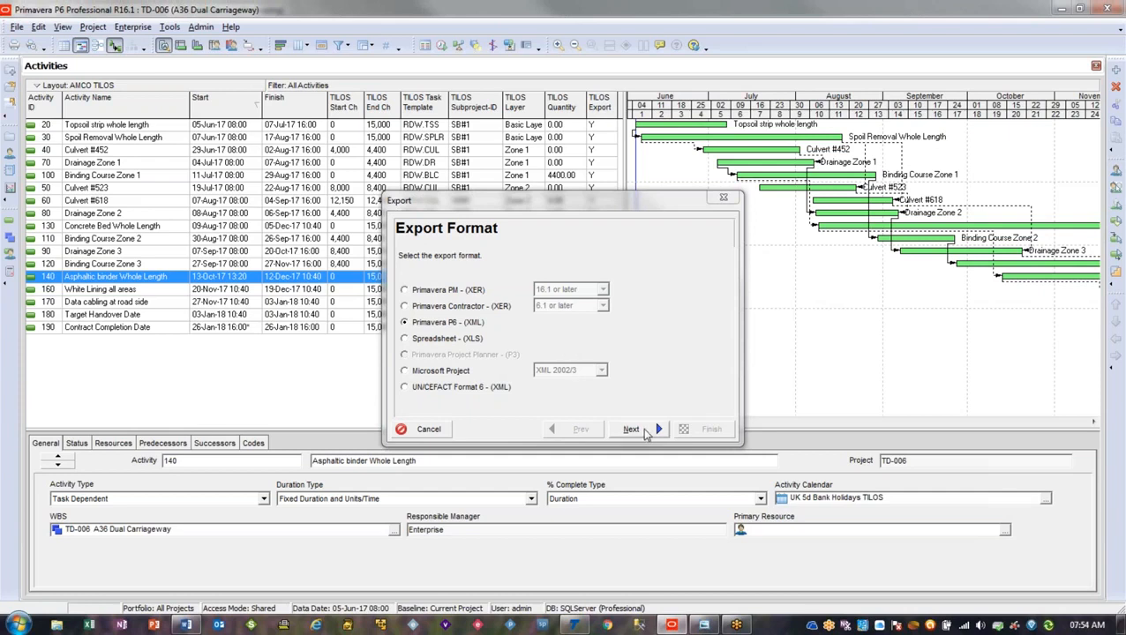
# Export project TD-006 A36 Dual Carriageway to TD-006.xml without the project level layouts, and close the export wizard
pyautogui.click(632, 429)
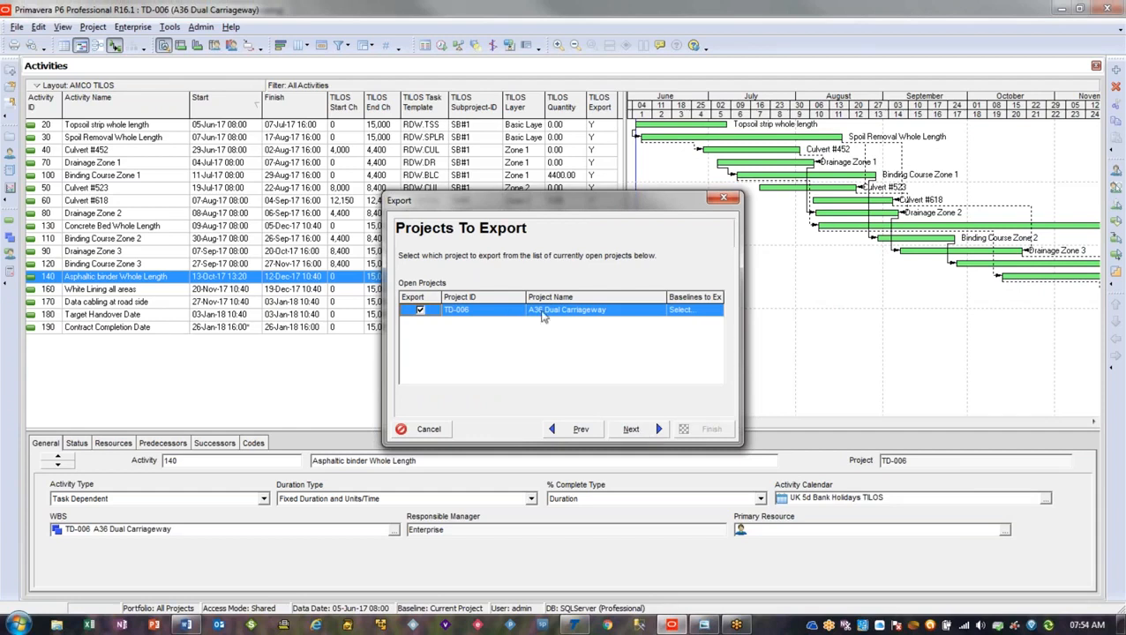
pyautogui.click(632, 430)
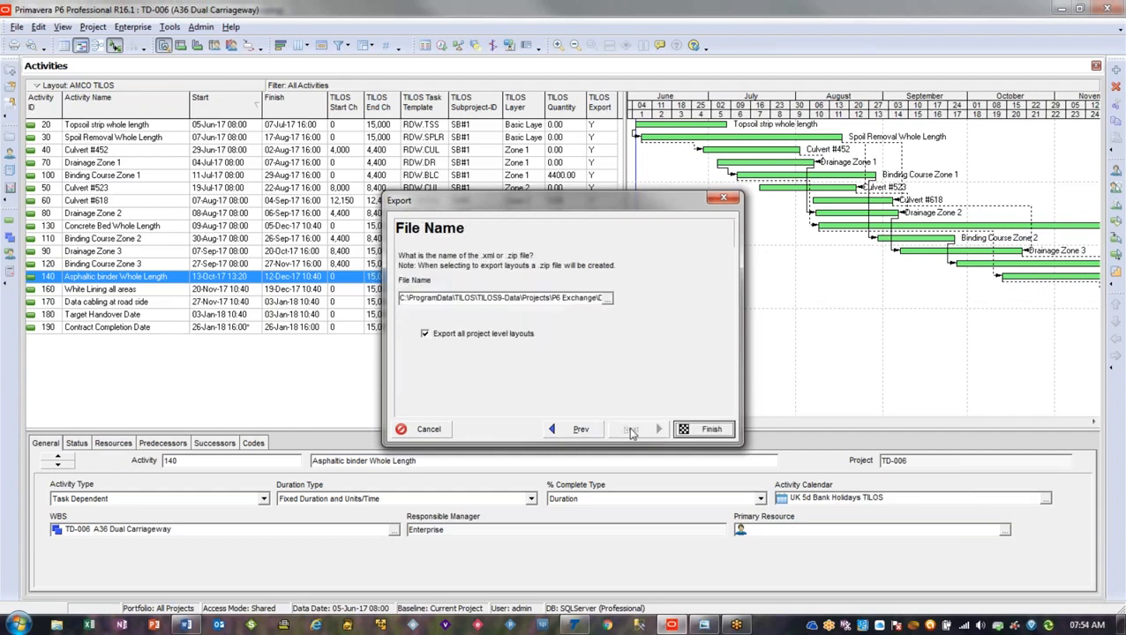
pyautogui.click(483, 336)
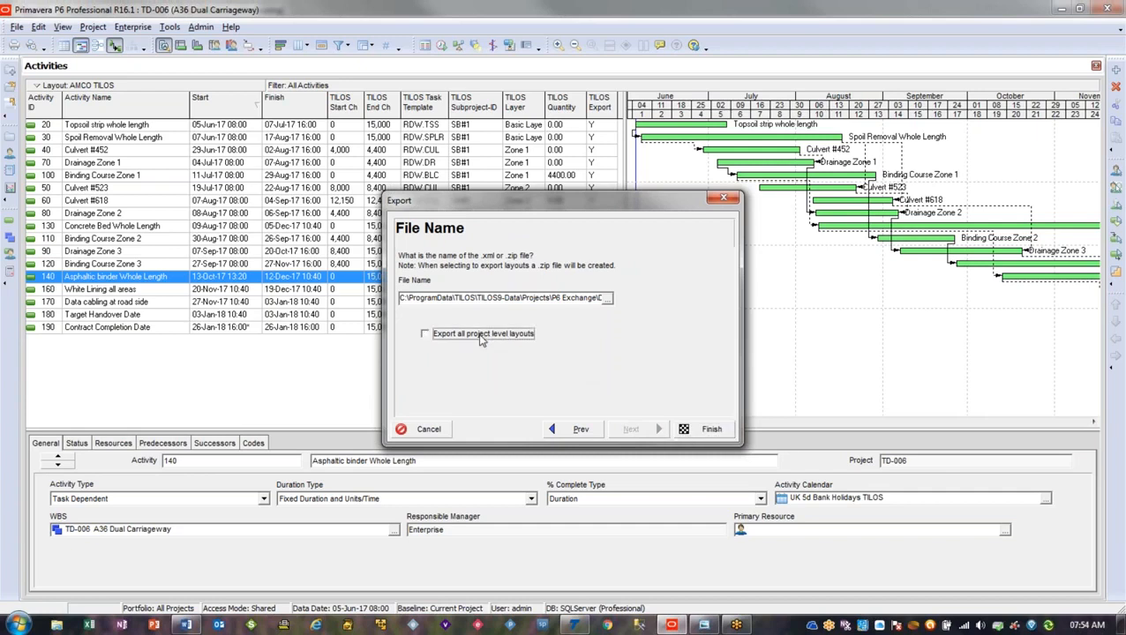
pyautogui.click(578, 299)
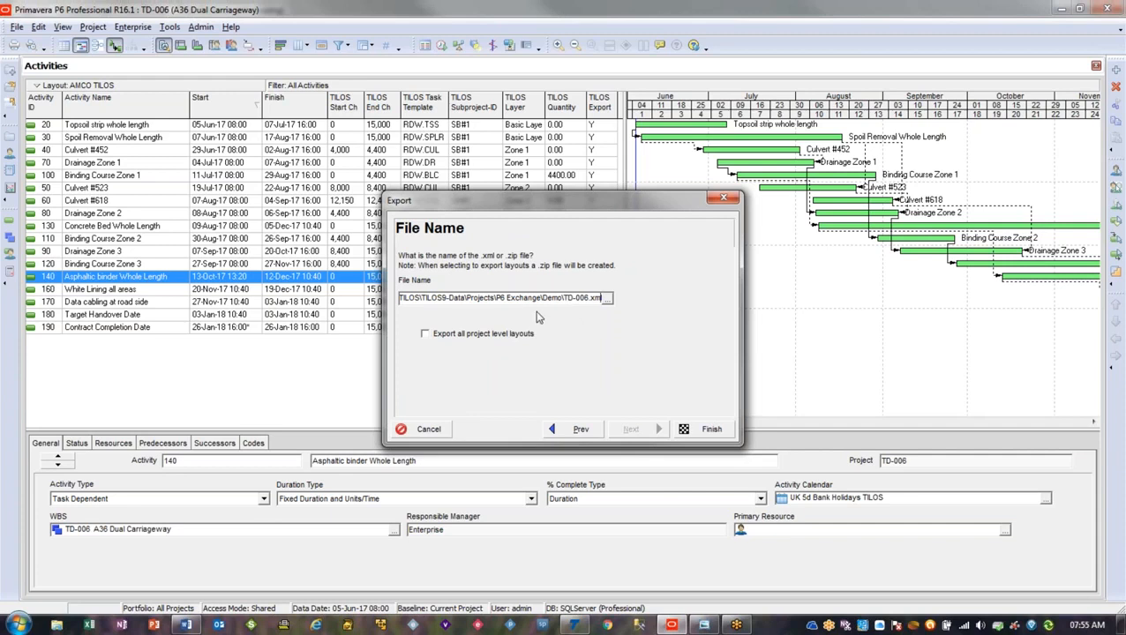
pyautogui.click(699, 438)
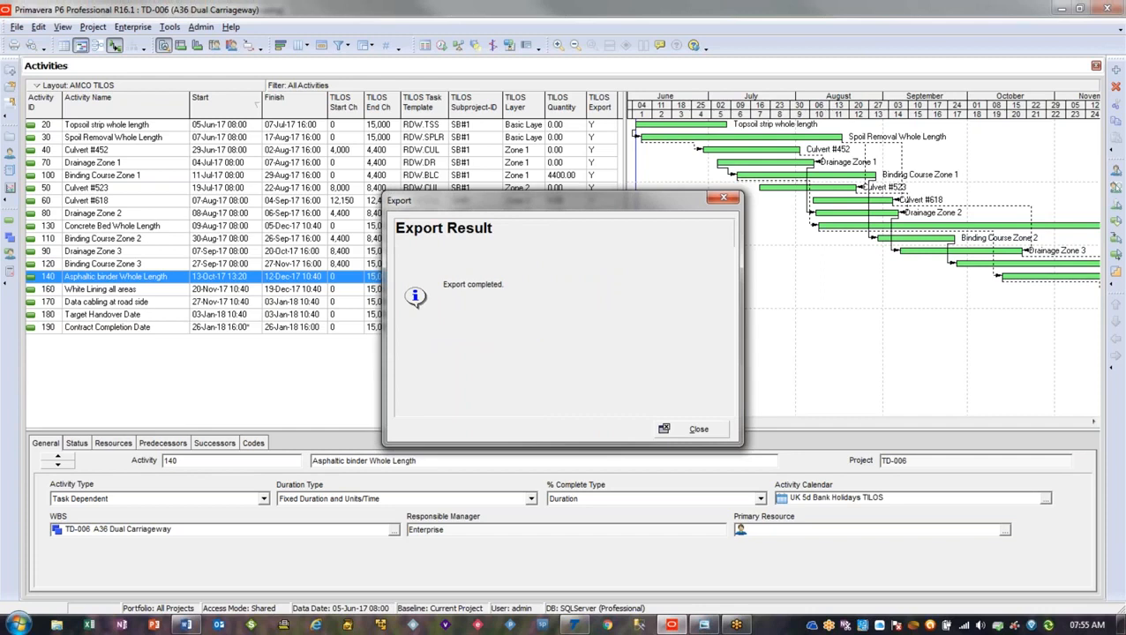
pyautogui.click(699, 430)
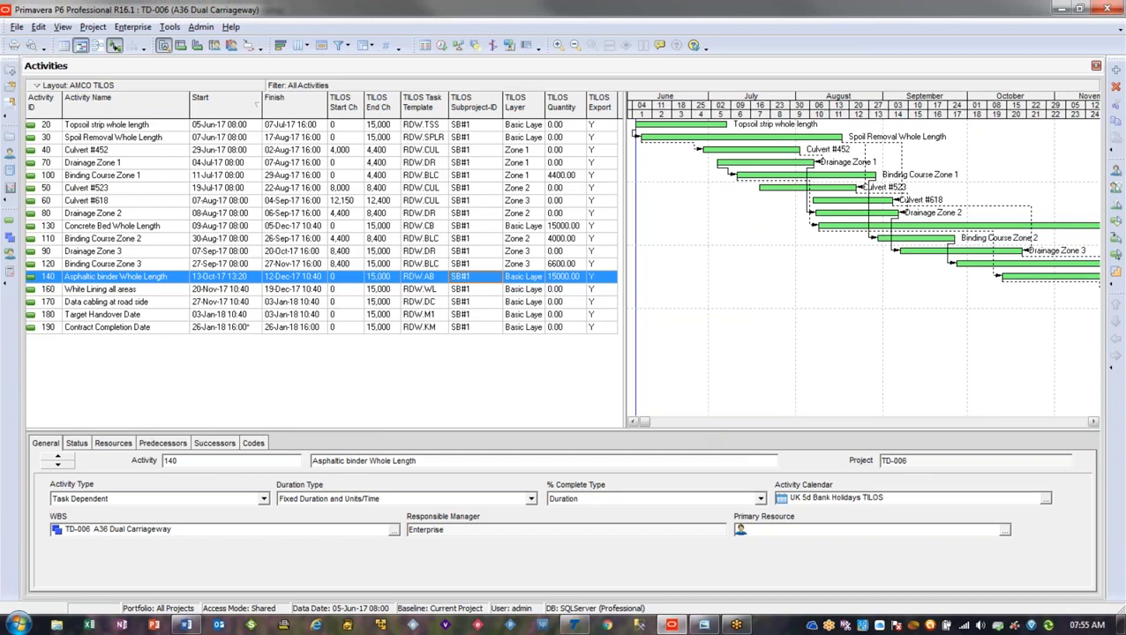
# Switch to TILOS, start a data import, and select Primavera P6 (Primavera native XML format) as the import format
pyautogui.click(574, 625)
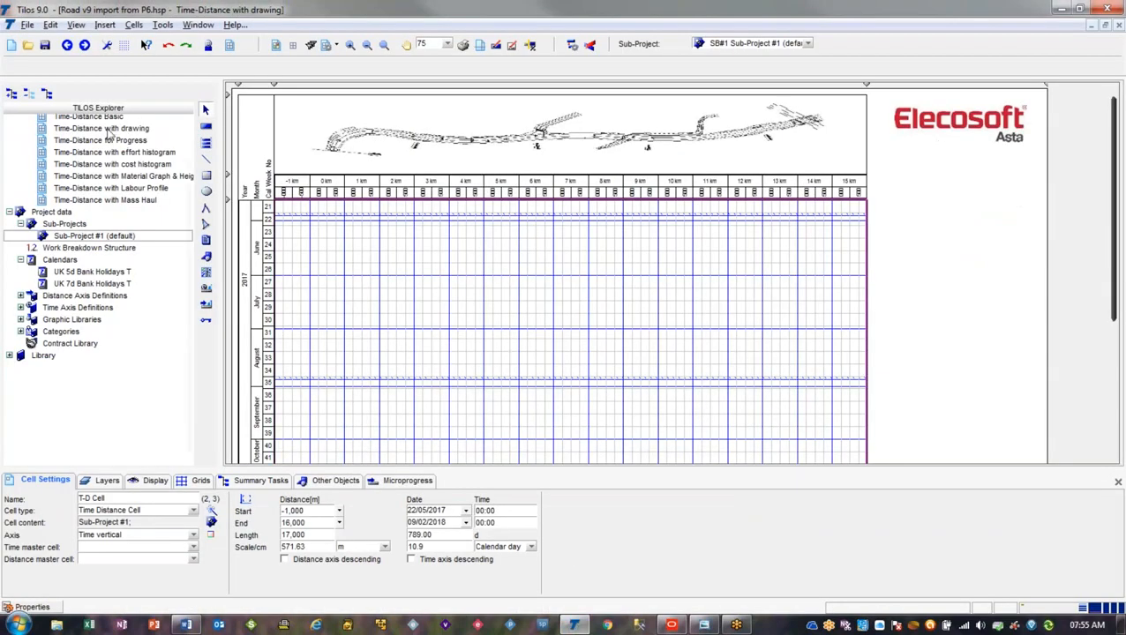
pyautogui.click(28, 25)
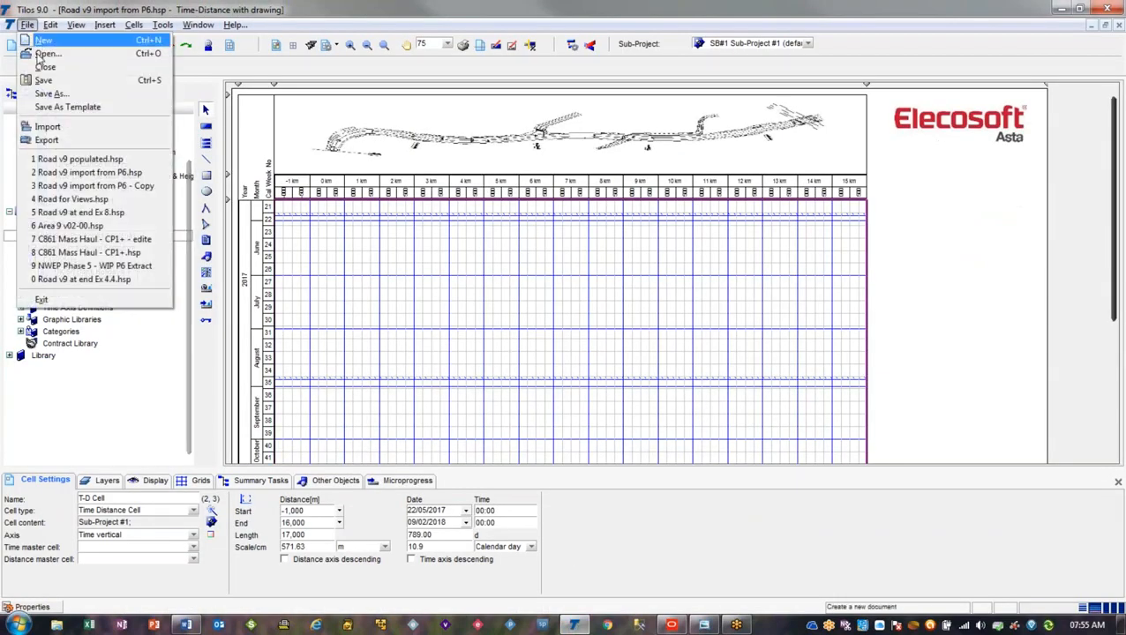
pyautogui.click(64, 128)
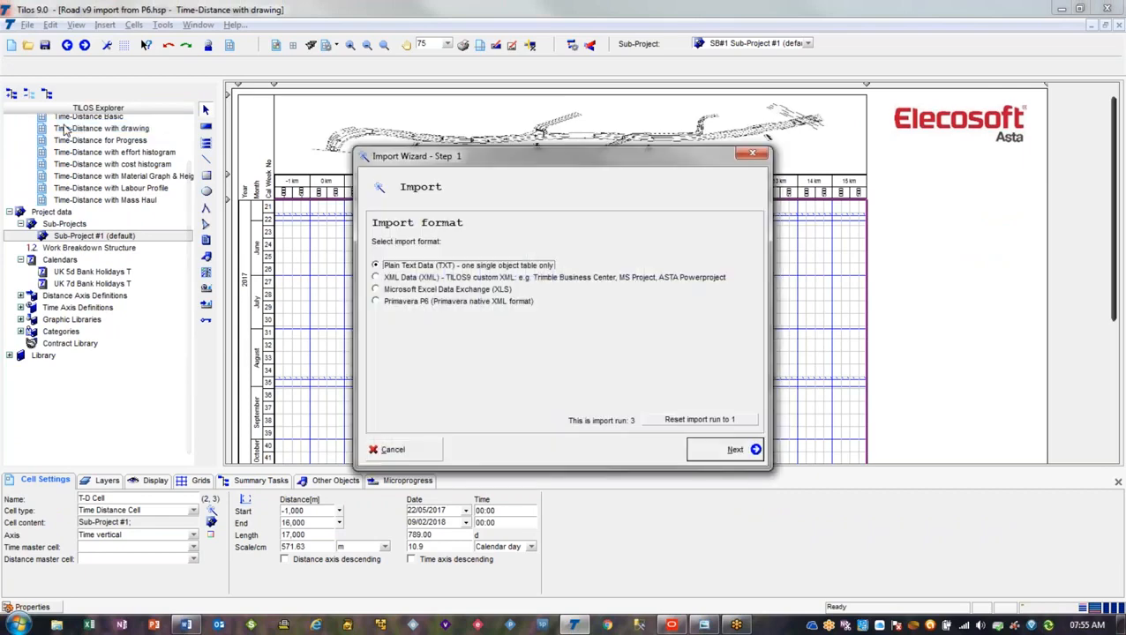
pyautogui.click(488, 305)
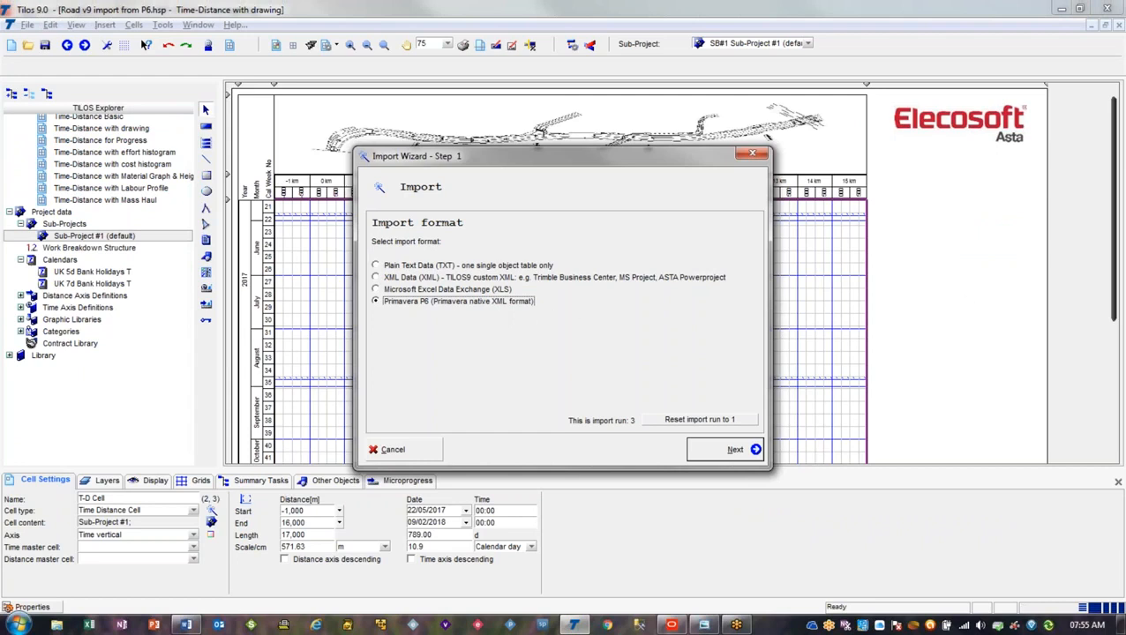
# Continue with the Primavera P6 native XML format, set a file as the data source, and start browsing for it
pyautogui.moveTo(375, 301); pyautogui.dragTo(533, 301)
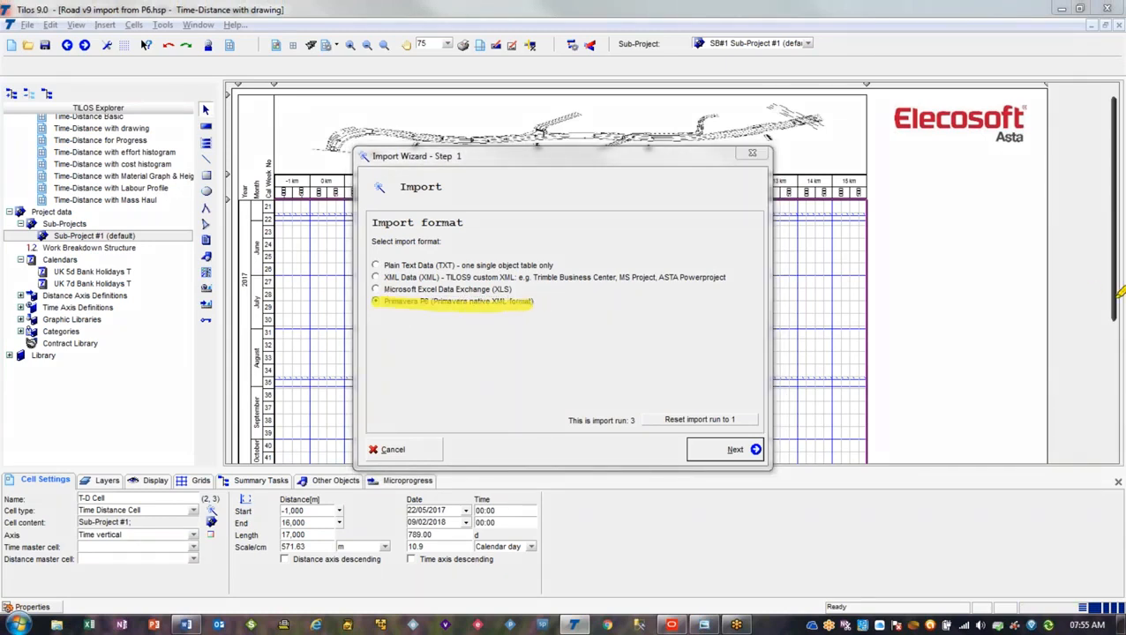
pyautogui.press('Escape')
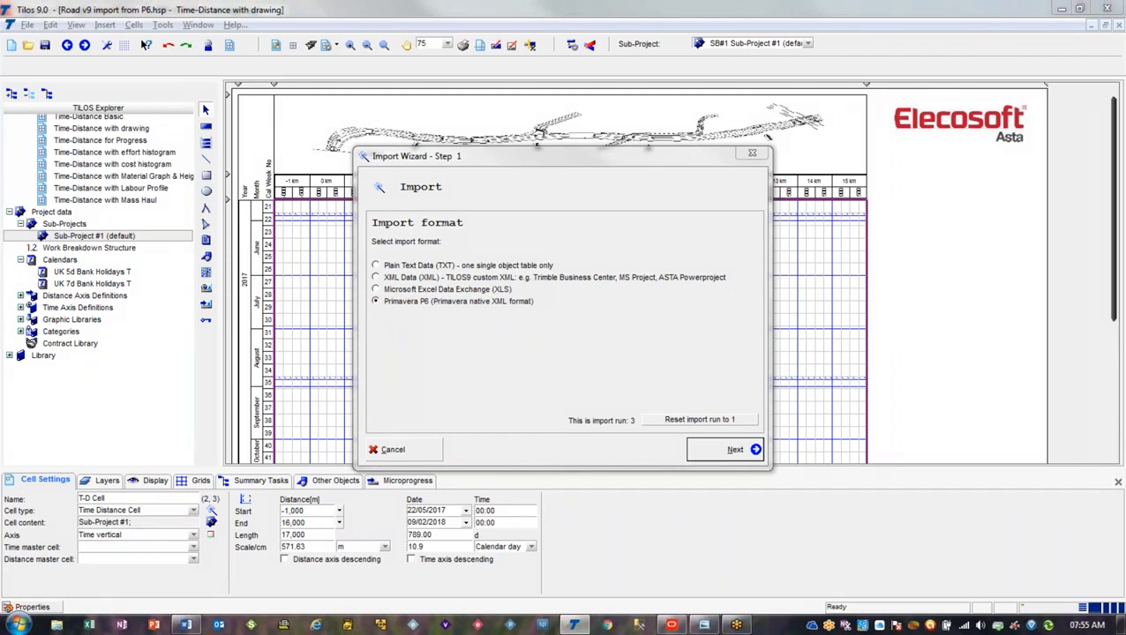
pyautogui.click(736, 452)
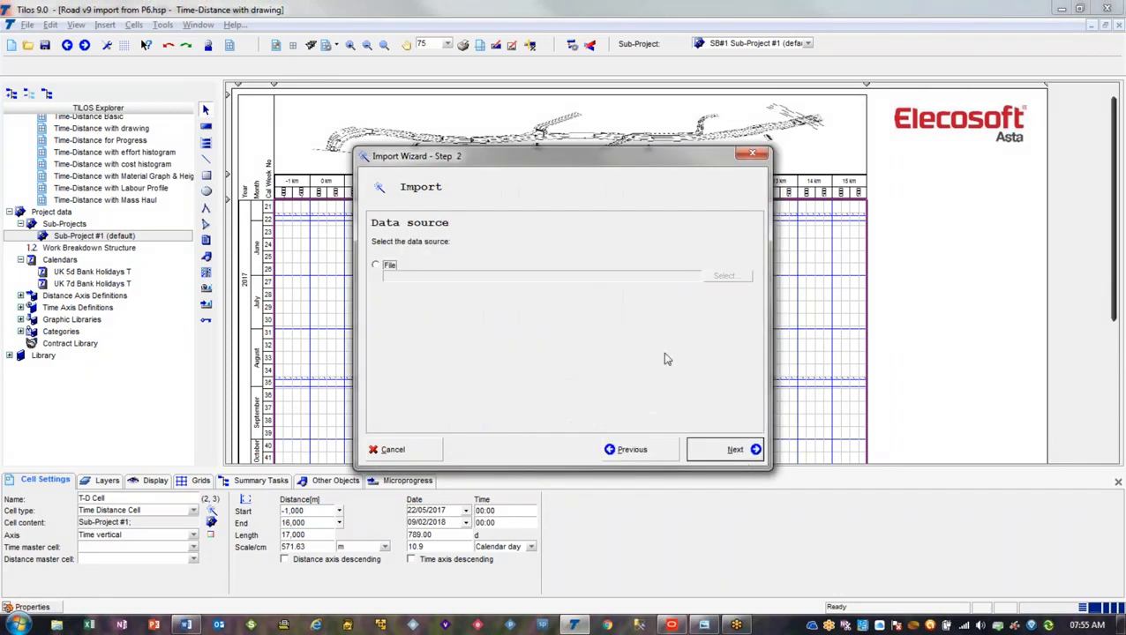
pyautogui.click(391, 268)
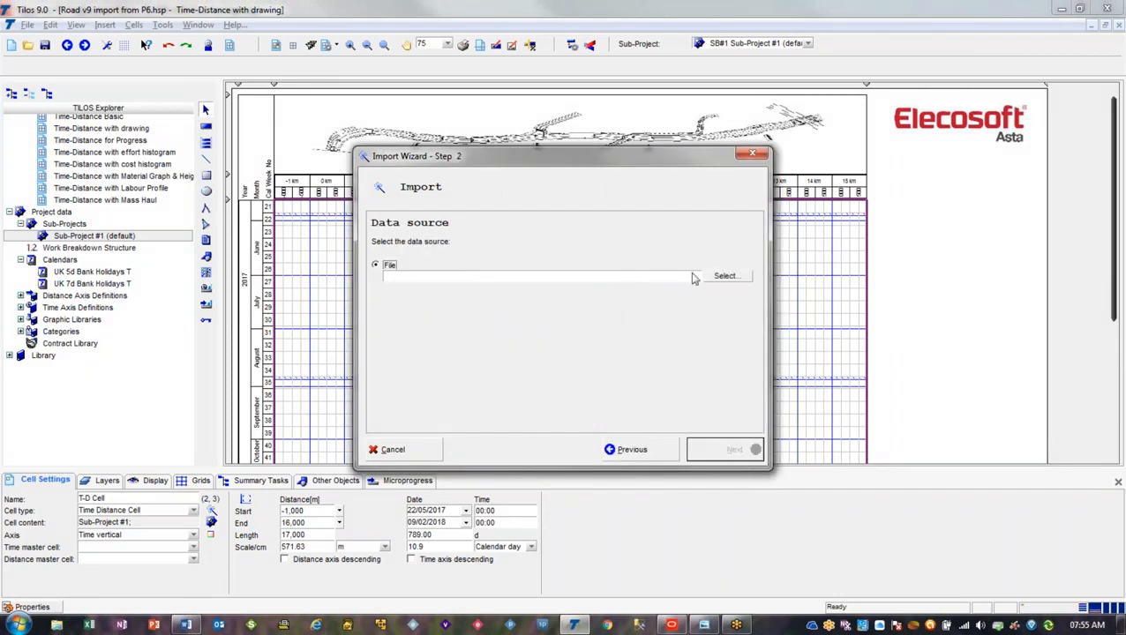
pyautogui.click(726, 279)
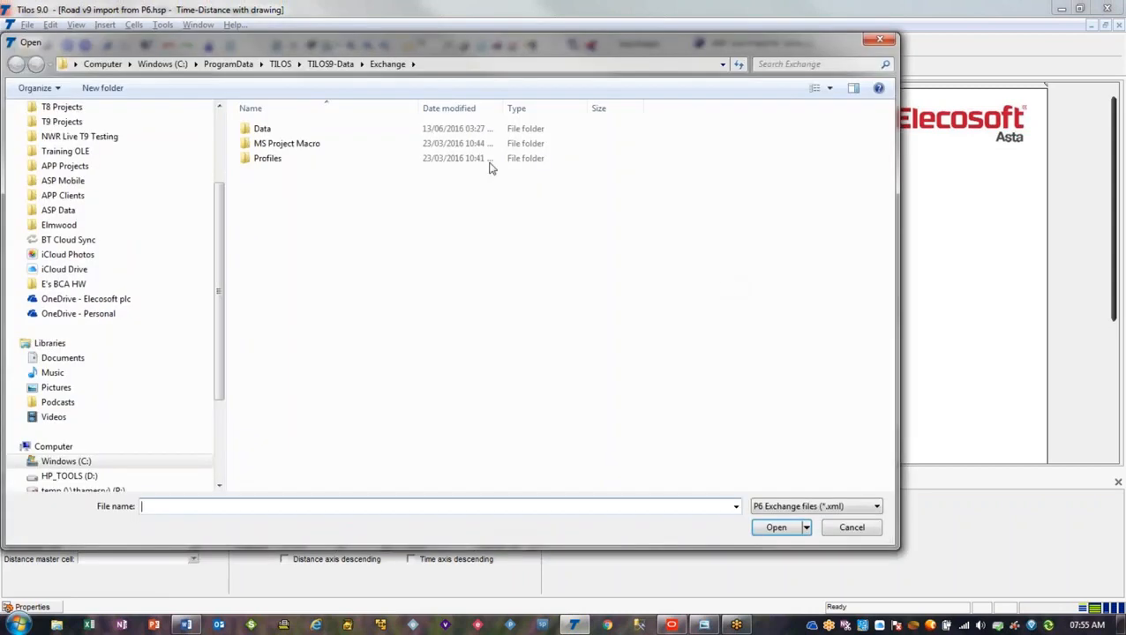
# Choose TD-006.xml from the TILOS9-Data Projects\P6 Exchange\Demo folder as the import source and proceed to the Primavera P6 import options
pyautogui.click(339, 67)
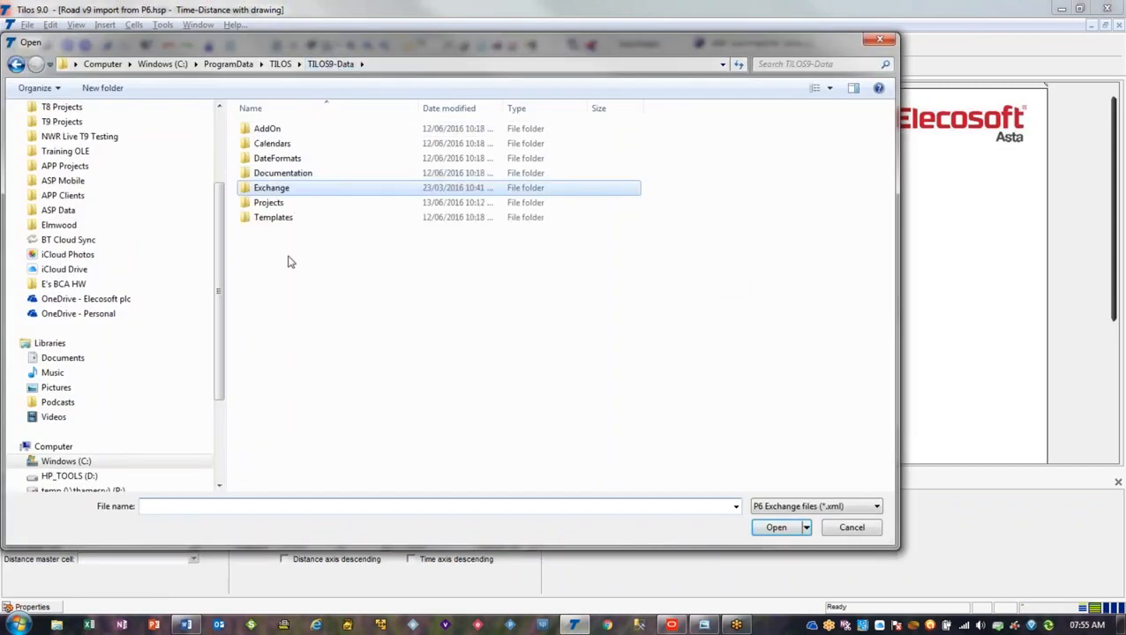
pyautogui.click(293, 205)
pyautogui.doubleClick(293, 208)
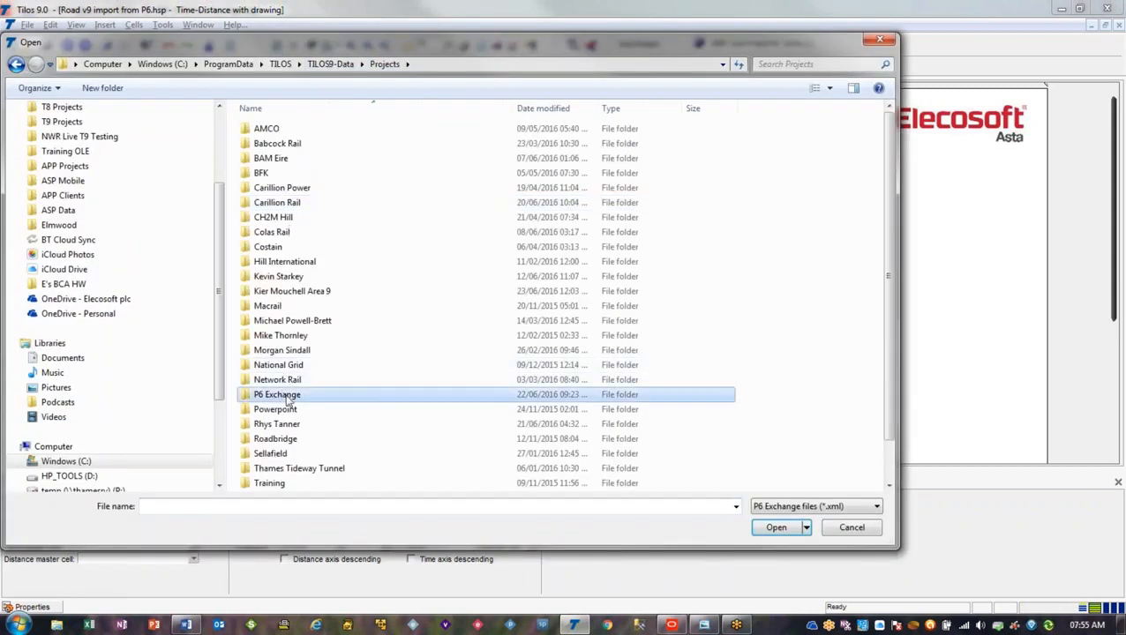
pyautogui.doubleClick(287, 390)
pyautogui.doubleClick(313, 131)
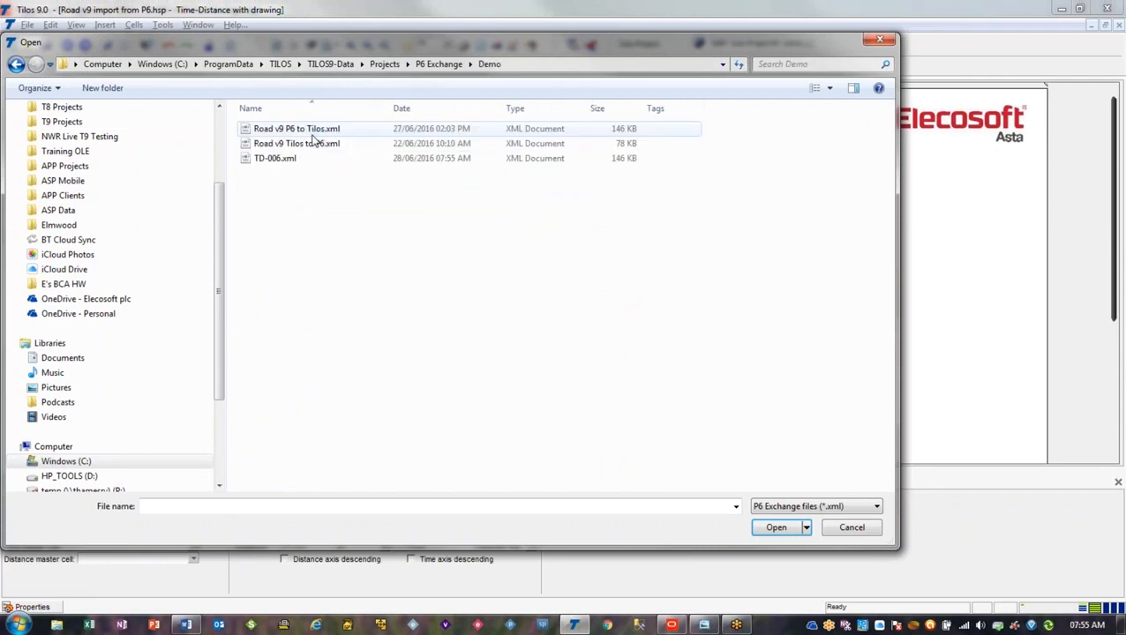
pyautogui.click(310, 163)
pyautogui.doubleClick(309, 163)
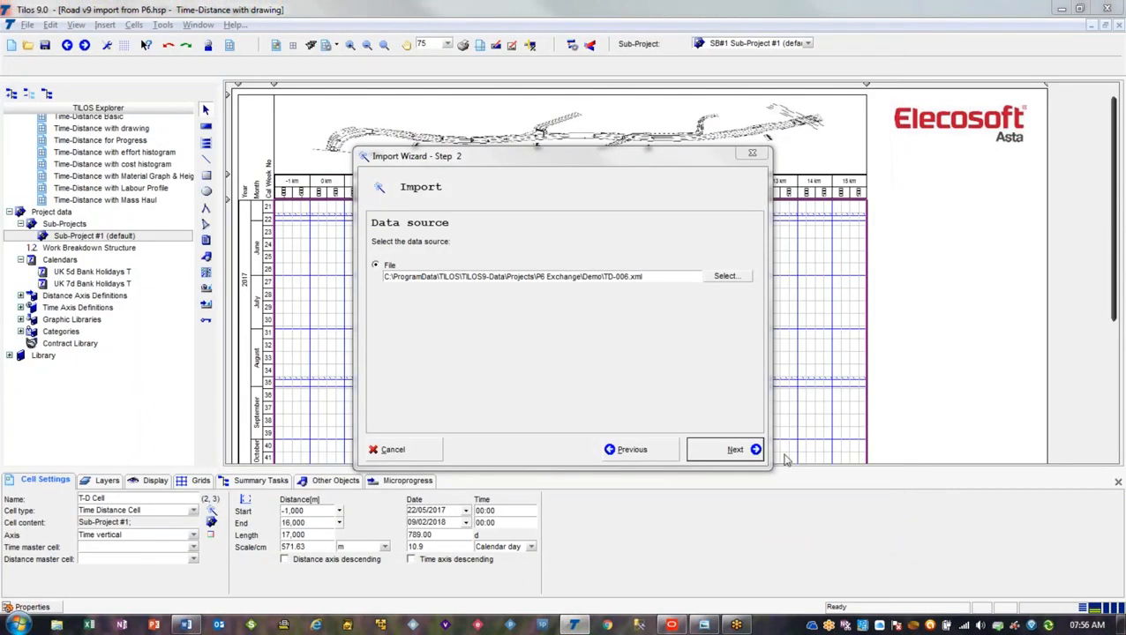
pyautogui.click(749, 452)
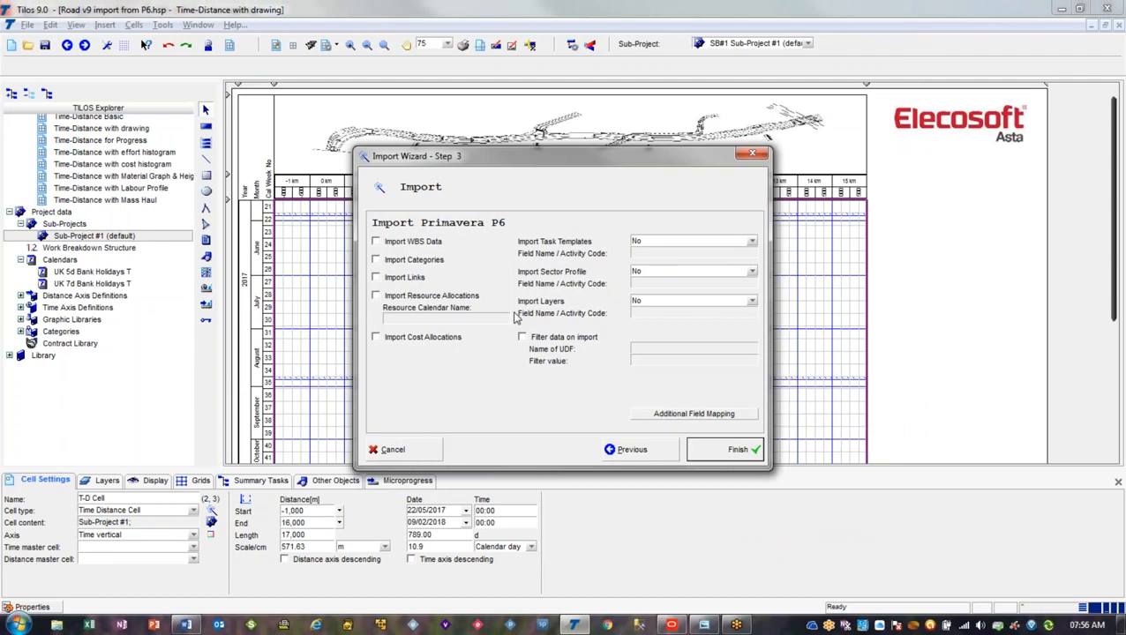
# Switch to Word with P6-TILOS data field mapping.docx and move its window clear of the import wizard
pyautogui.click(187, 624)
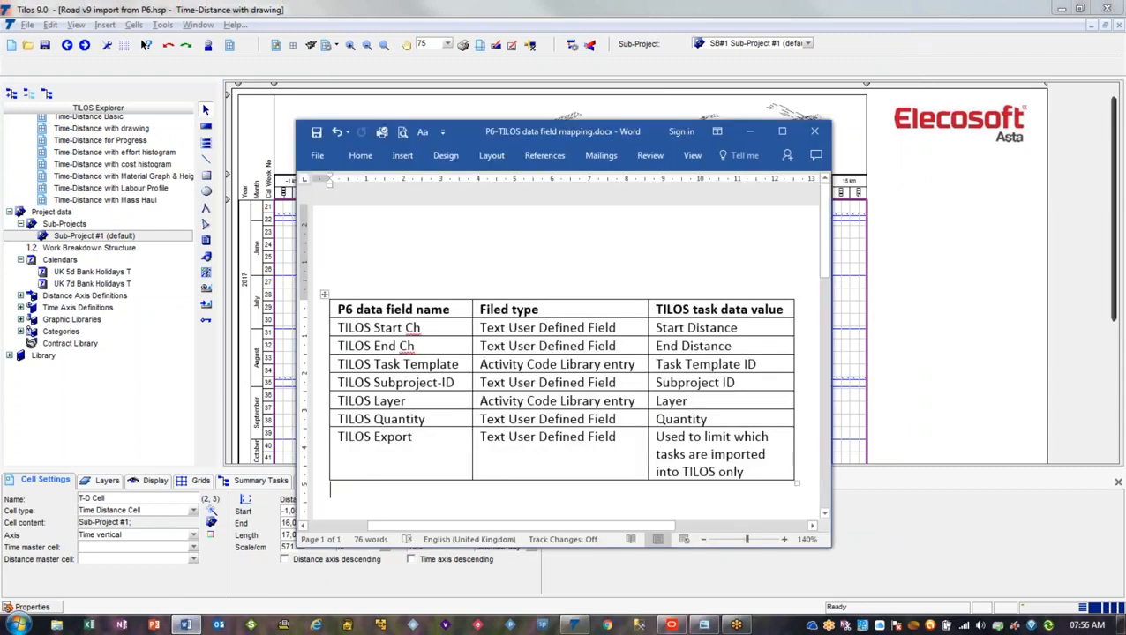
pyautogui.moveTo(461, 126); pyautogui.dragTo(1125, 168)
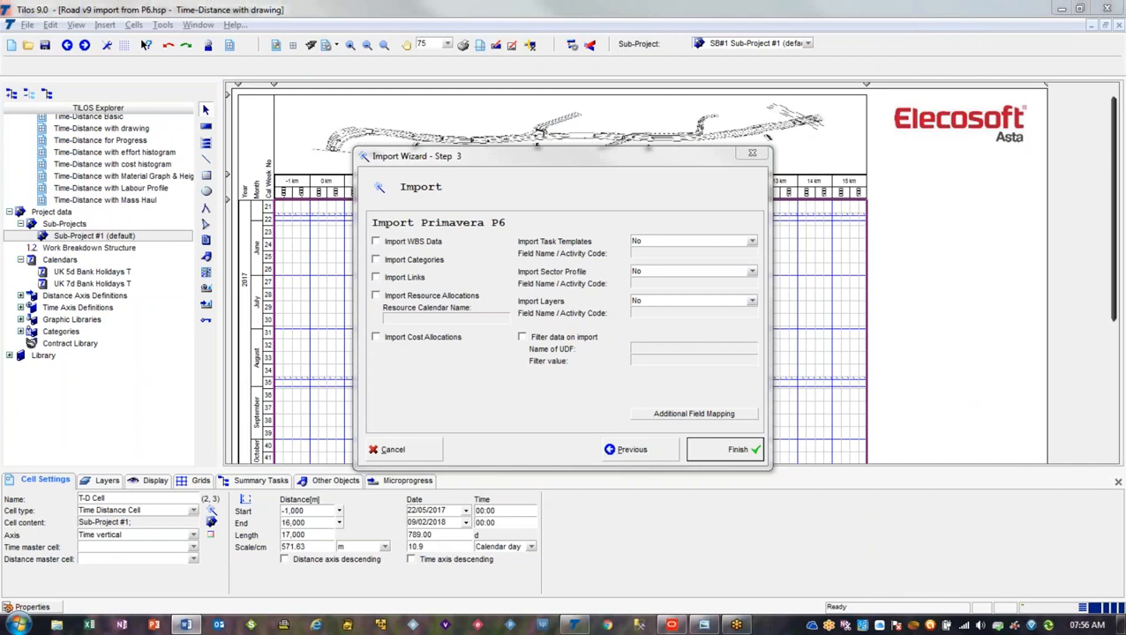
# In TILOS, enable importing links and resource allocations, and set the resource calendar name to UK 5d Bank Holidays
pyautogui.click(413, 279)
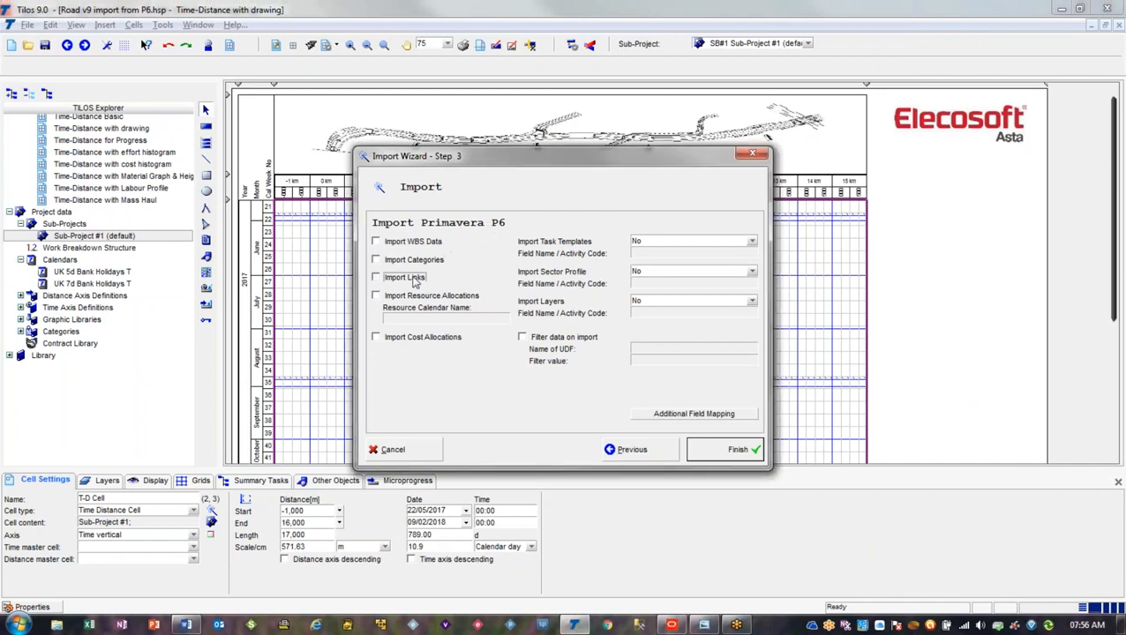
pyautogui.click(401, 298)
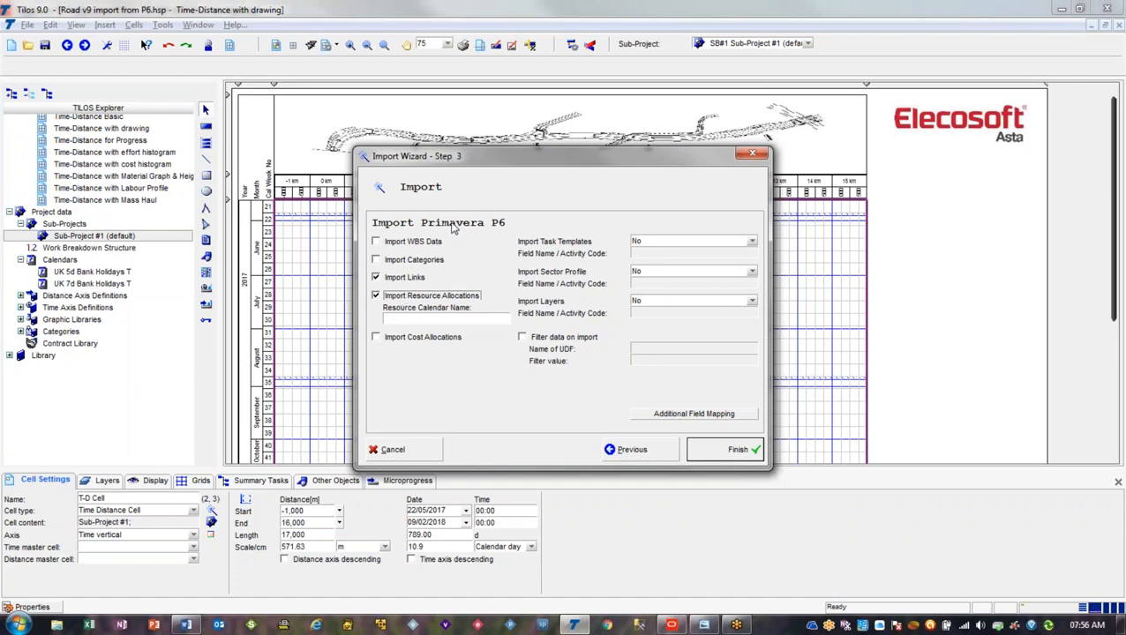
pyautogui.click(443, 322)
pyautogui.write('UK 5d Bank Holidays')
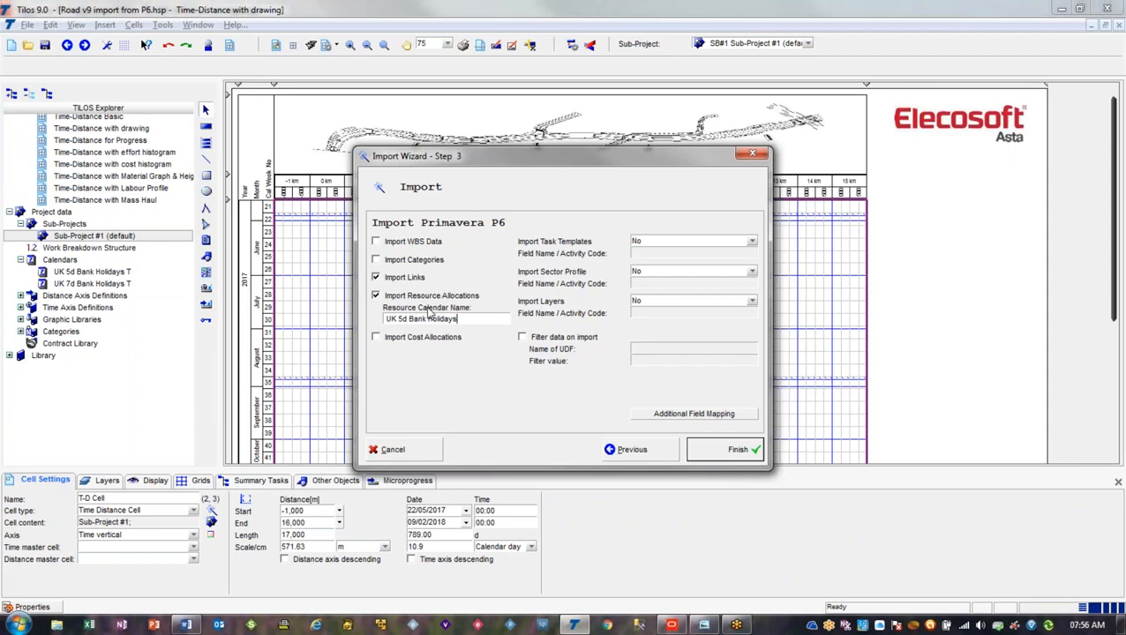
pyautogui.click(435, 339)
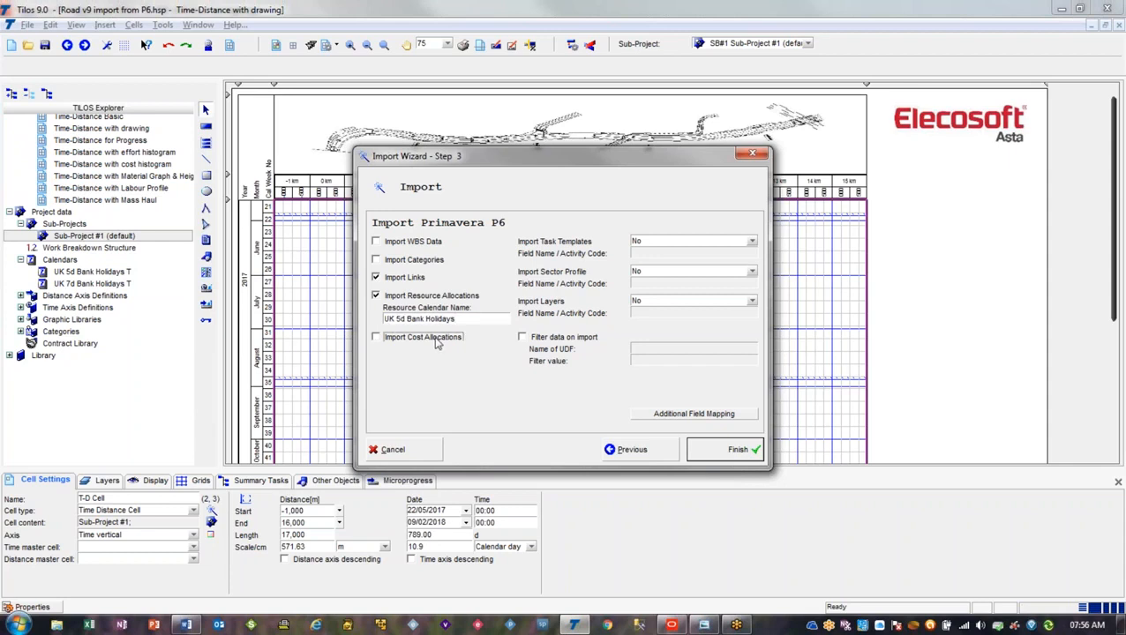
pyautogui.click(422, 244)
pyautogui.click(421, 262)
pyautogui.click(421, 262)
pyautogui.click(421, 247)
pyautogui.click(420, 300)
pyautogui.click(420, 301)
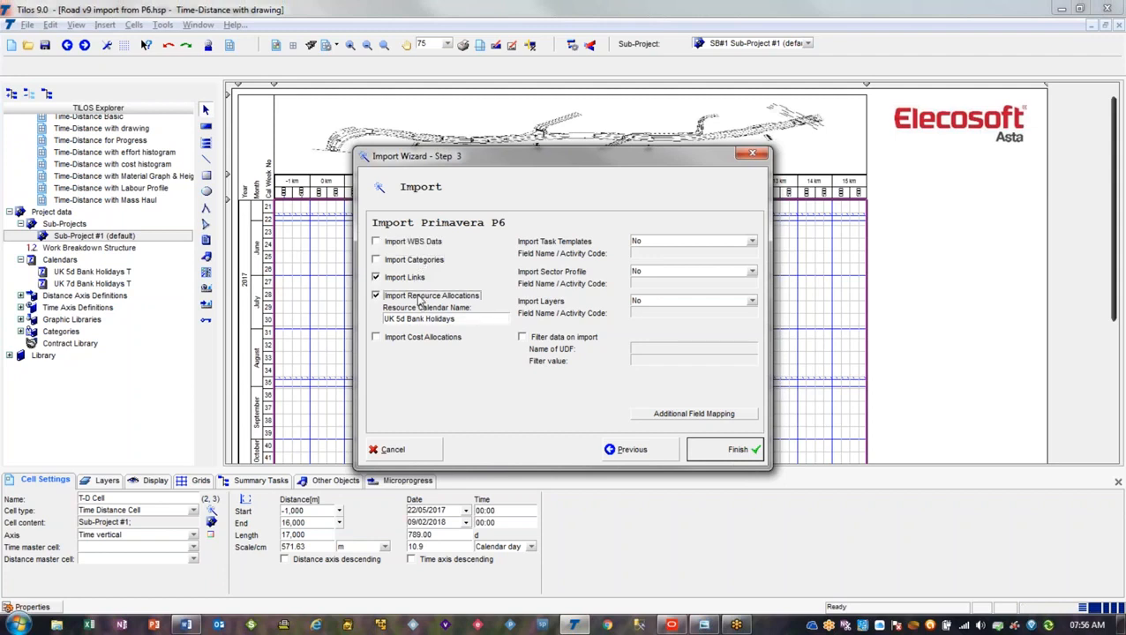
# Import task templates from Activity Codes (Project), using the activity code name TILOS Task Template copied from the mapping document
pyautogui.click(667, 244)
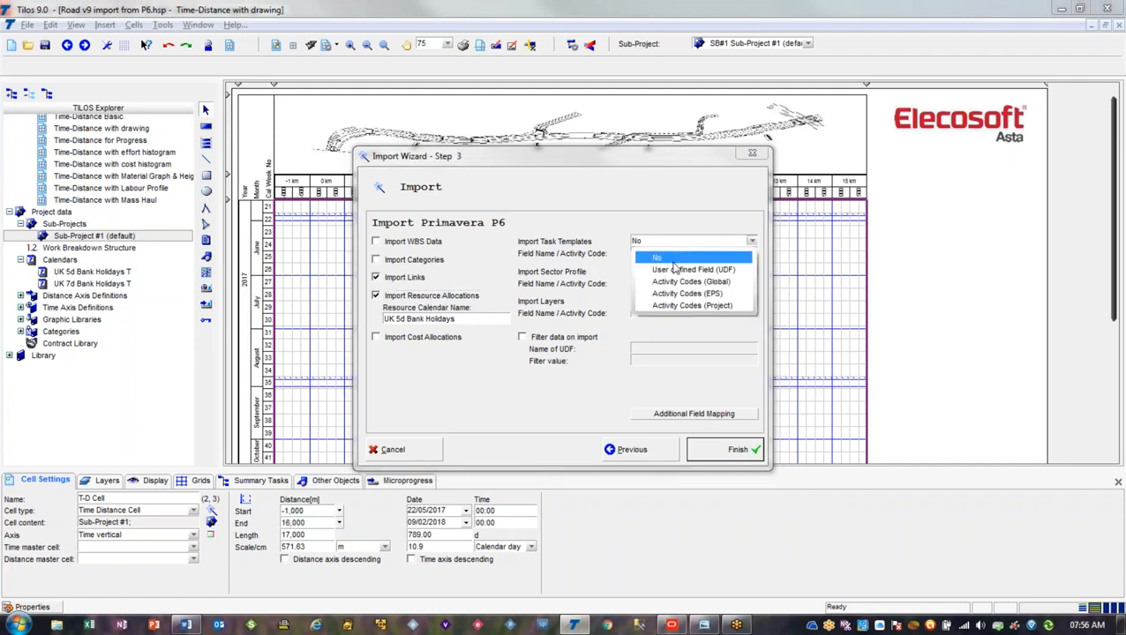
pyautogui.click(733, 305)
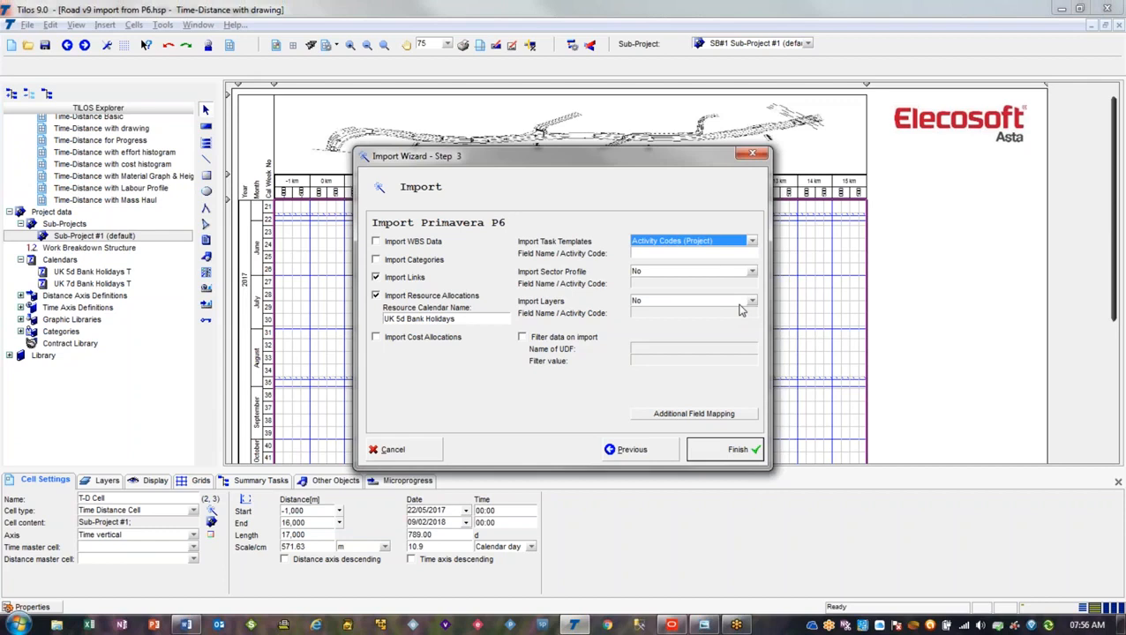
pyautogui.click(649, 255)
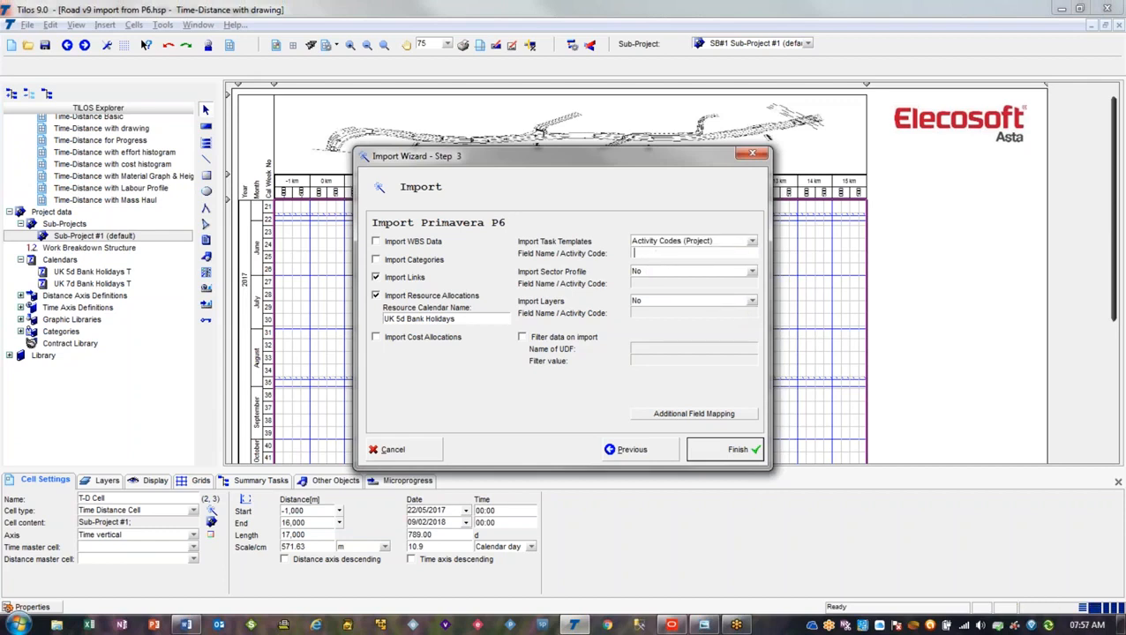
pyautogui.hotkey('alt', 'Tab')
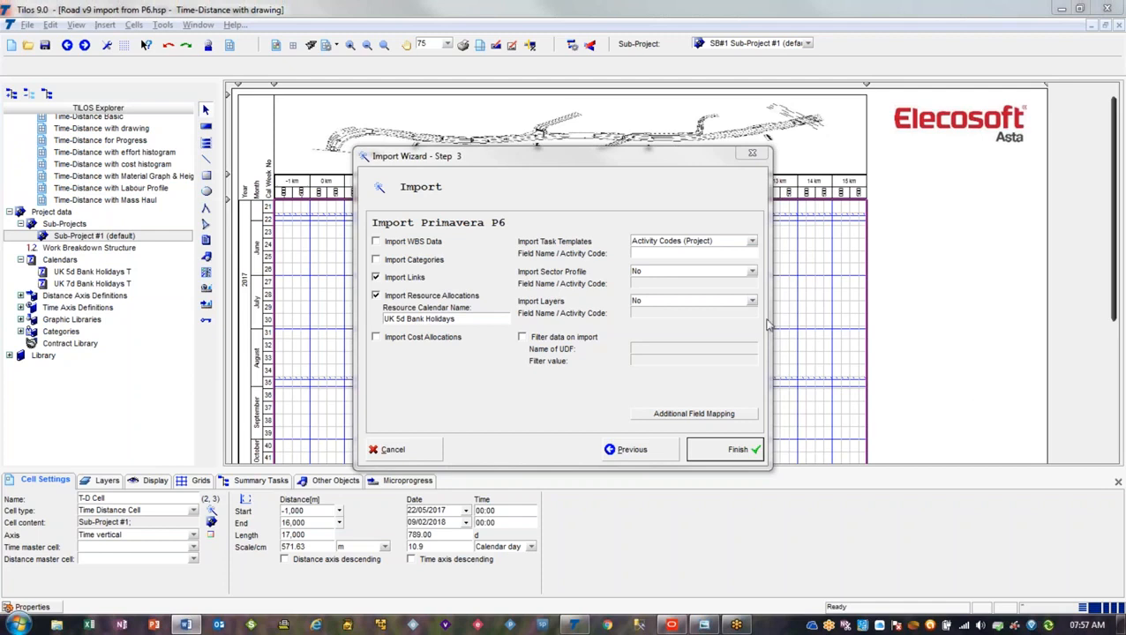
pyautogui.click(674, 257)
pyautogui.rightClick(673, 253)
pyautogui.click(699, 304)
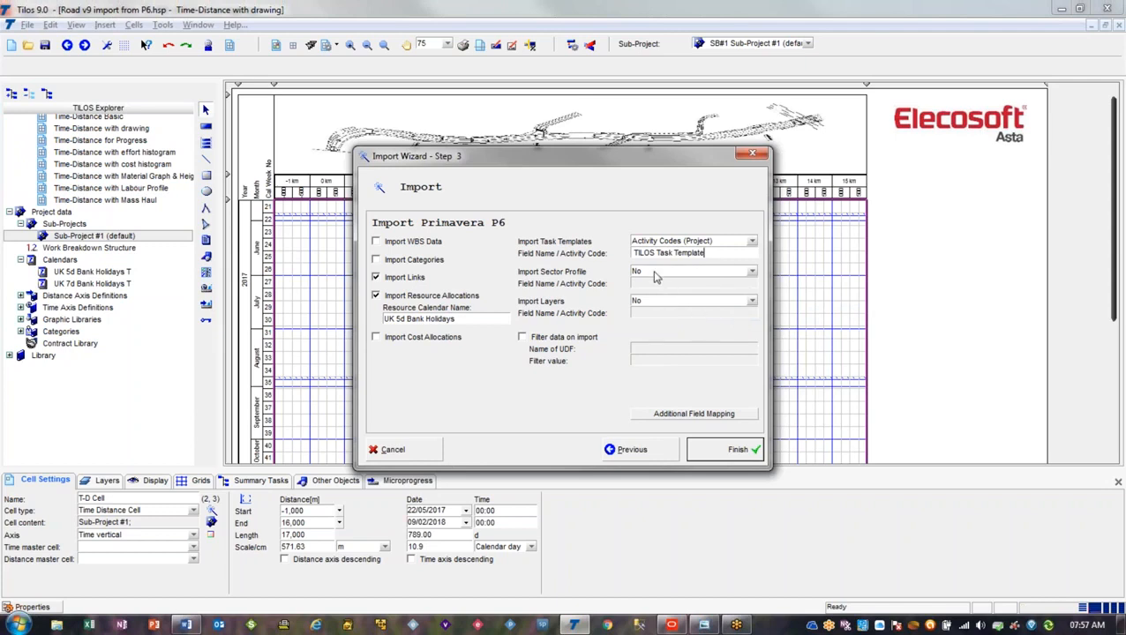
# Import layers from Activity Codes (Project), using the activity code name TILOS Layer copied from the mapping document
pyautogui.click(655, 302)
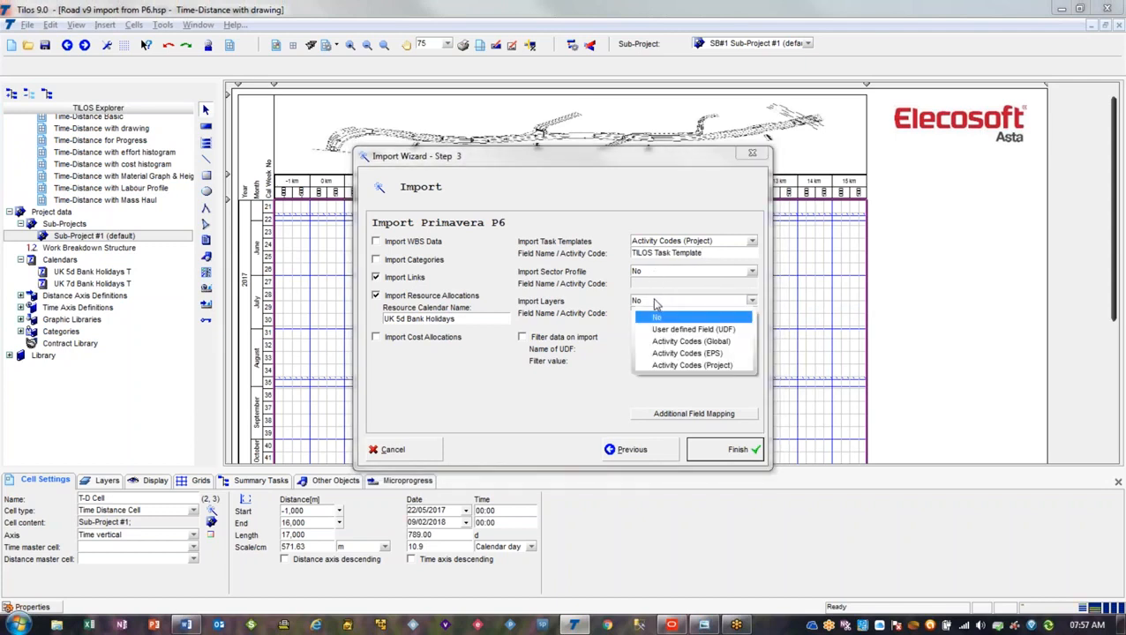
pyautogui.click(703, 364)
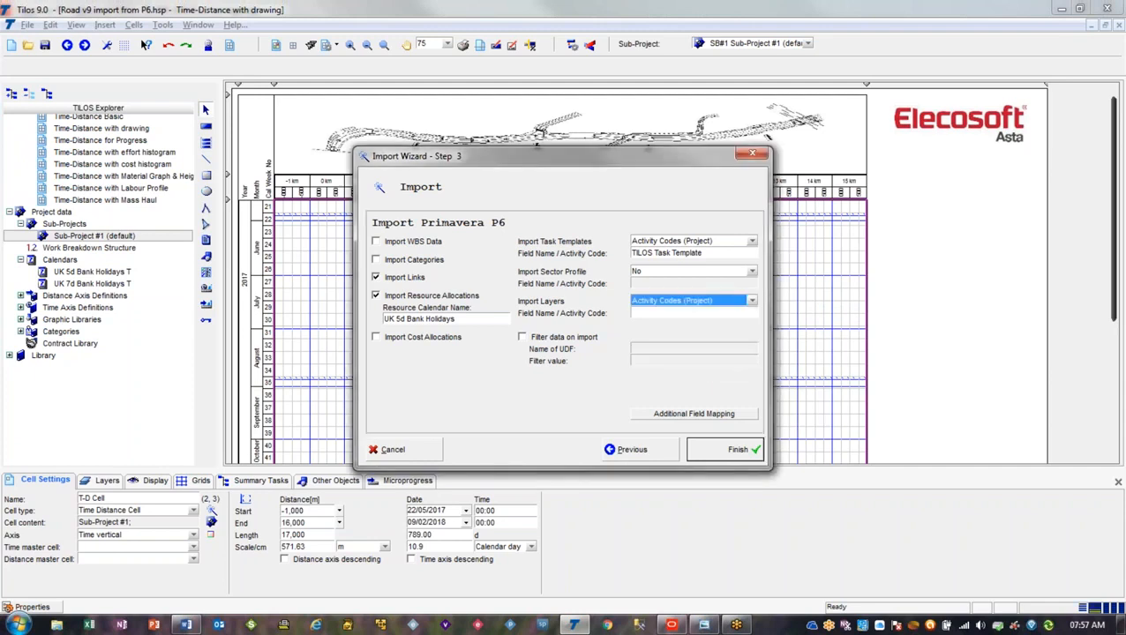
pyautogui.hotkey('alt', 'Tab')
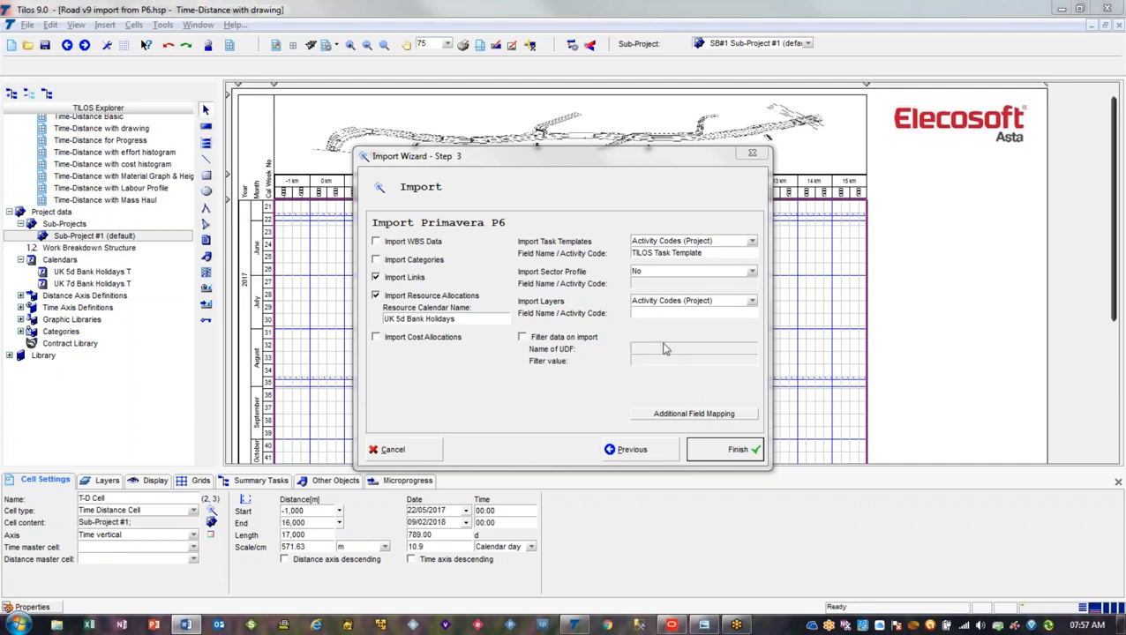
pyautogui.click(654, 313)
pyautogui.rightClick(653, 314)
pyautogui.click(697, 374)
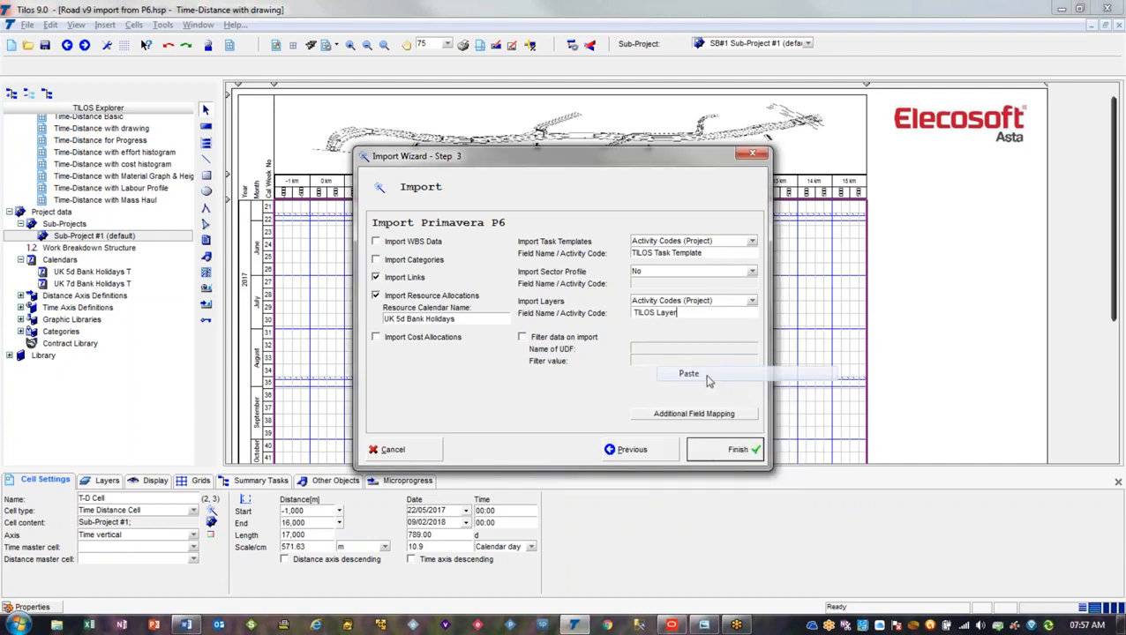
# Filter the data on import by the user defined field TILOS Export with the filter value Y
pyautogui.click(536, 341)
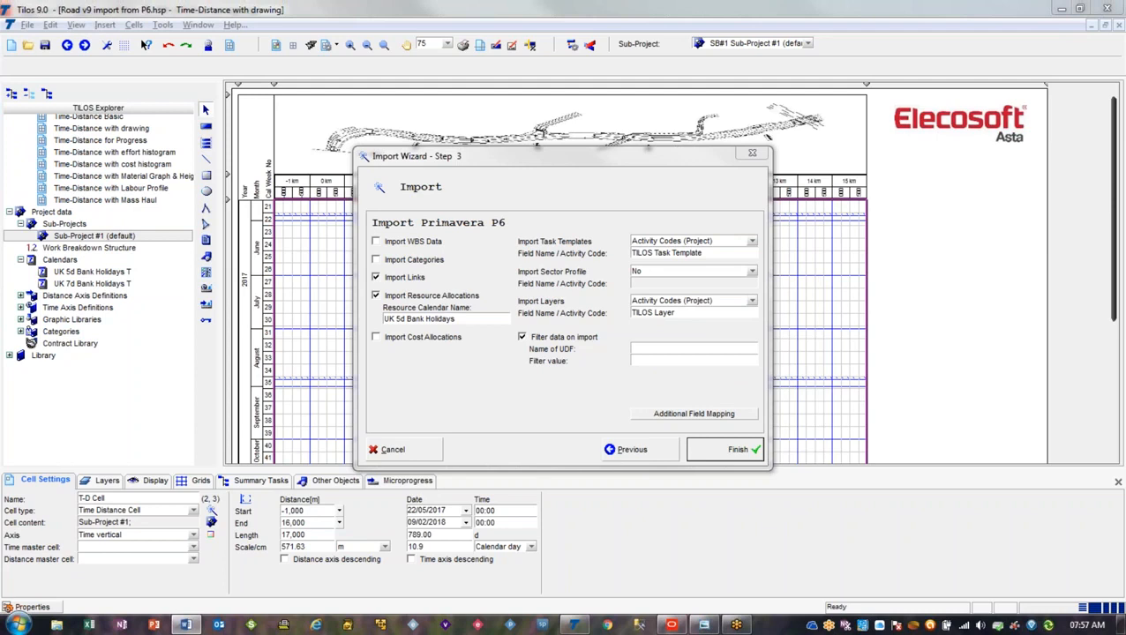
pyautogui.click(685, 350)
pyautogui.rightClick(685, 347)
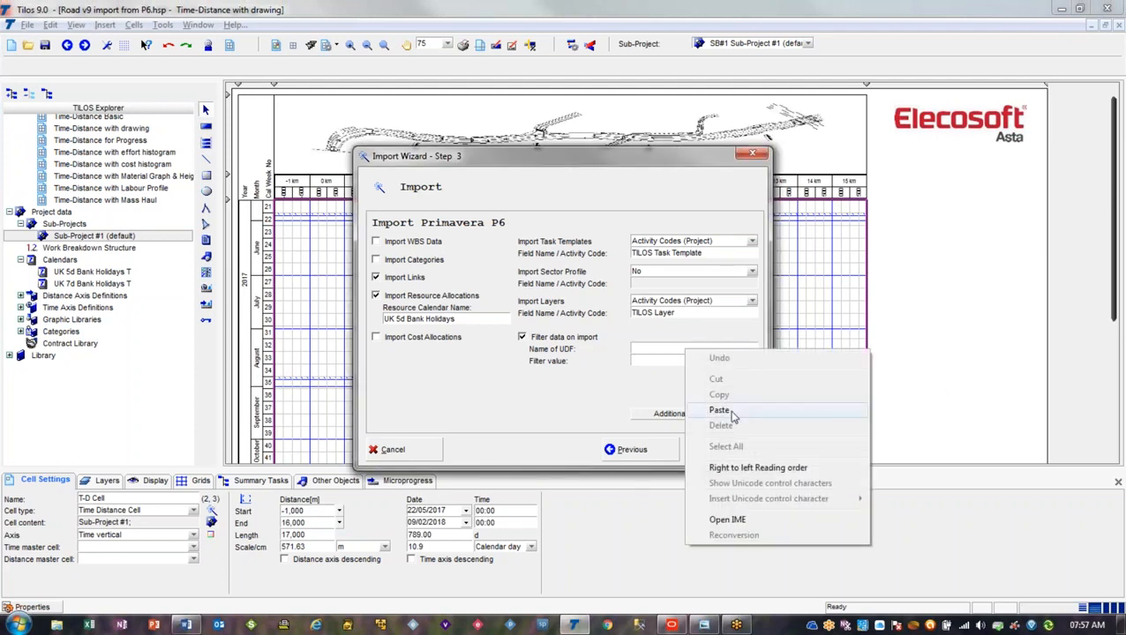
pyautogui.click(731, 412)
pyautogui.click(686, 361)
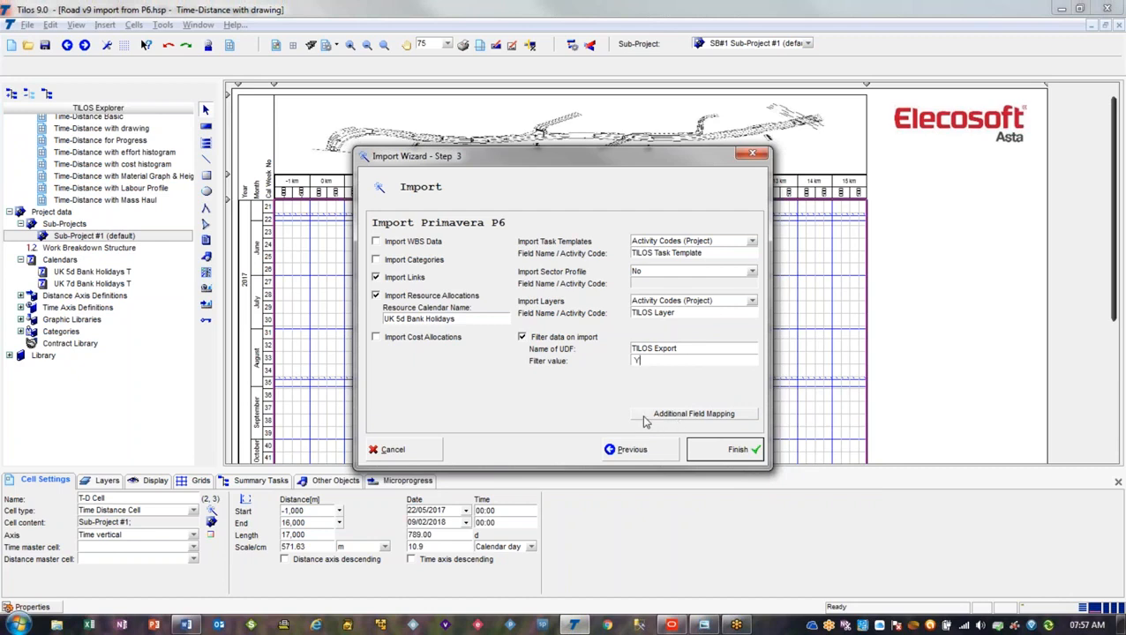
# Open the additional field mapping settings and add a mapping row for the TILOS data field Start Distance
pyautogui.click(693, 414)
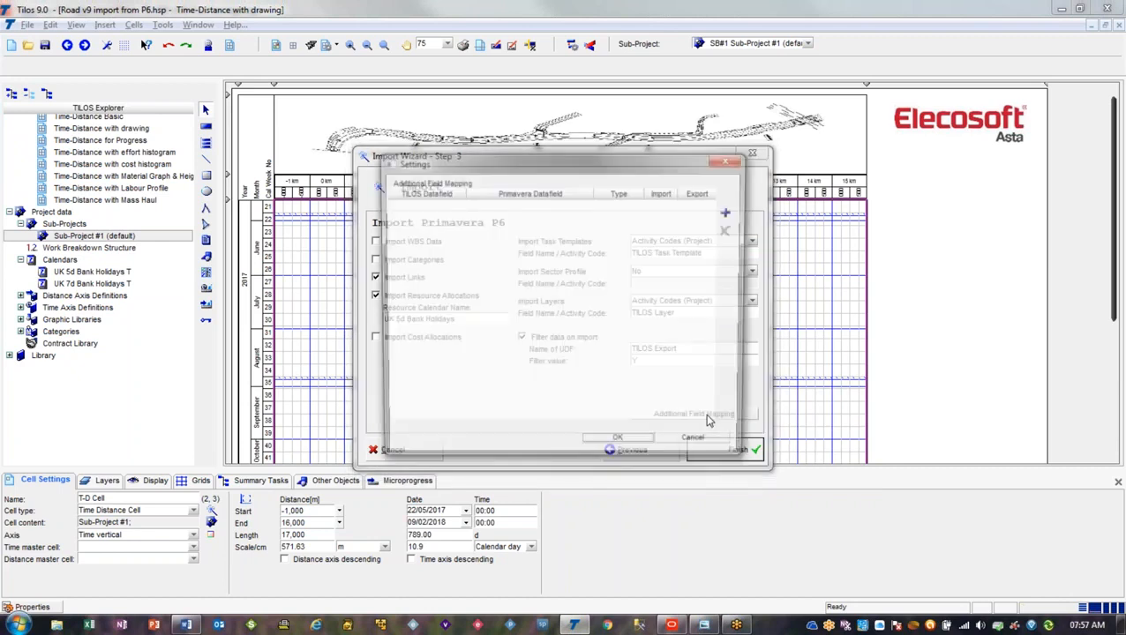
pyautogui.moveTo(596, 166)
pyautogui.mouseDown()
pyautogui.moveTo(577, 175)
pyautogui.moveTo(591, 166)
pyautogui.mouseUp()
pyautogui.click(732, 204)
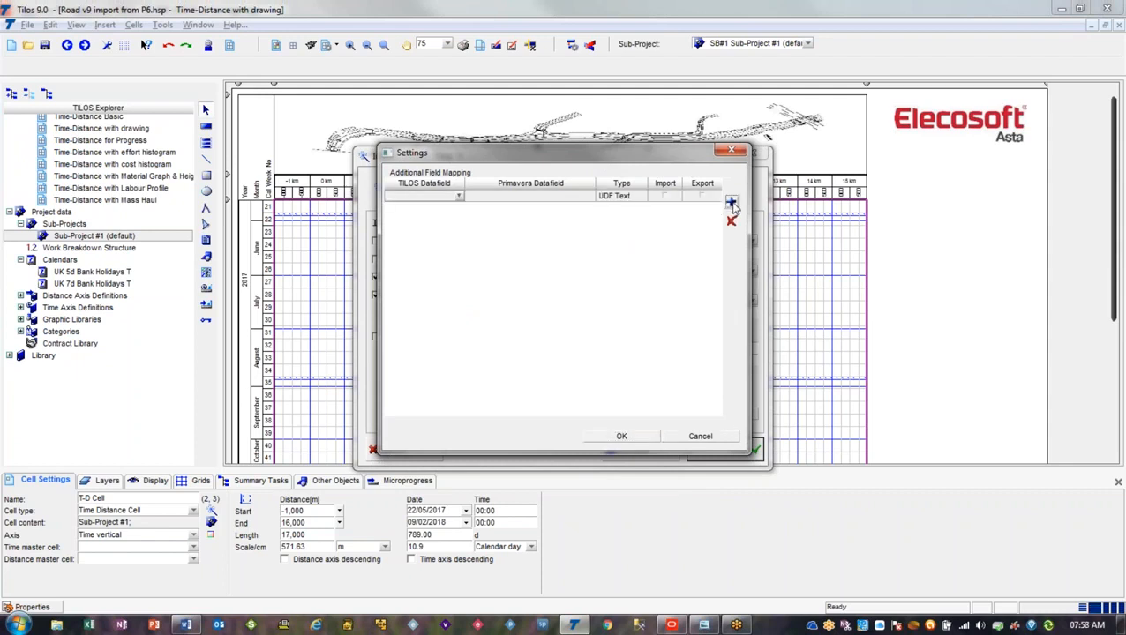
pyautogui.click(457, 198)
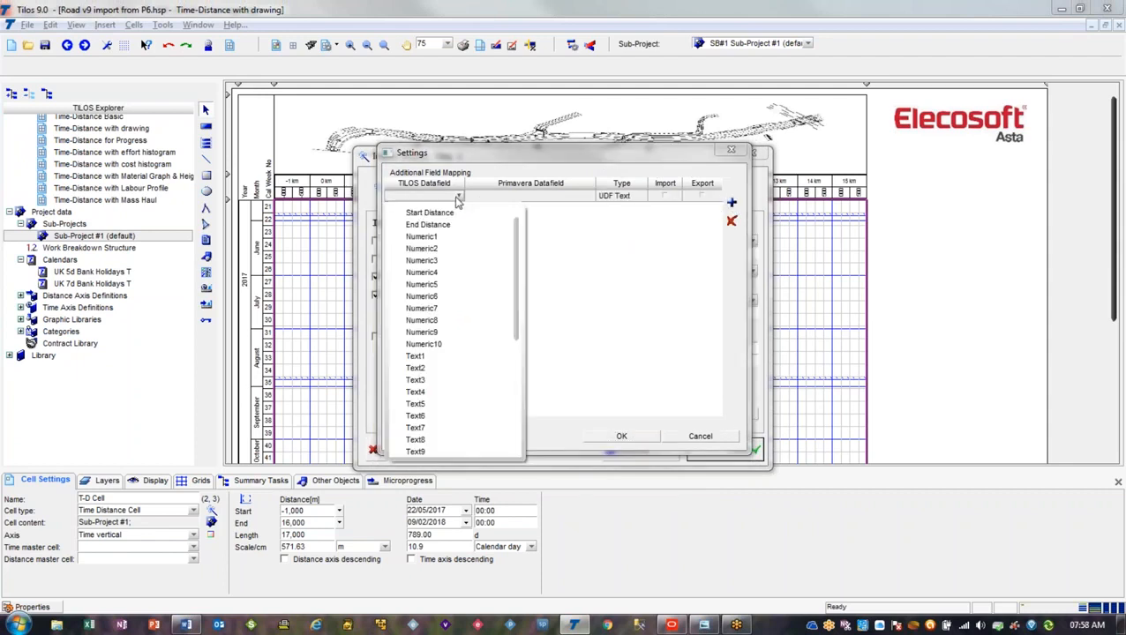
pyautogui.click(454, 212)
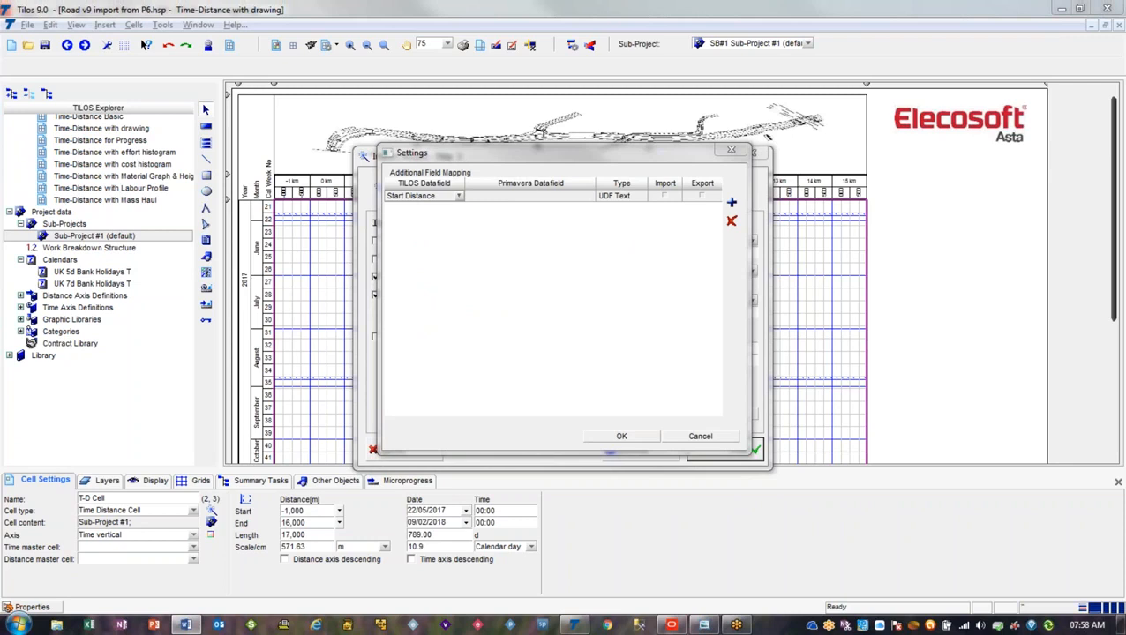
# Map Start Distance to the Primavera data field TILOS Start Ch and enable the row for both import and export
pyautogui.click(530, 198)
pyautogui.rightClick(531, 201)
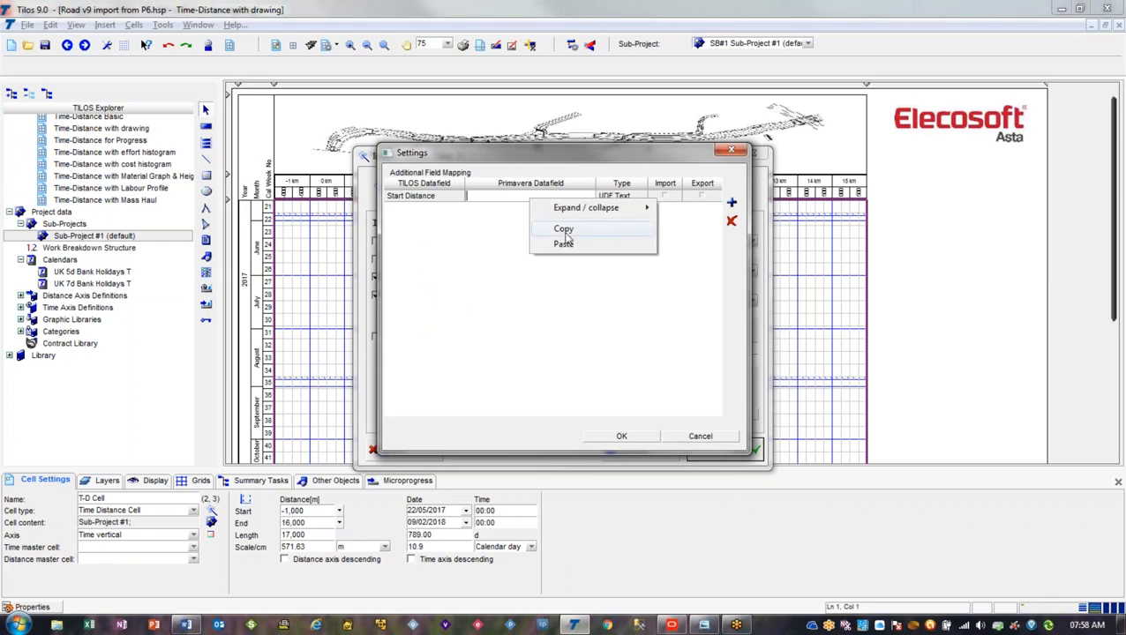
pyautogui.click(571, 242)
pyautogui.write('TILOS Start Ch')
pyautogui.click(665, 198)
pyautogui.click(706, 197)
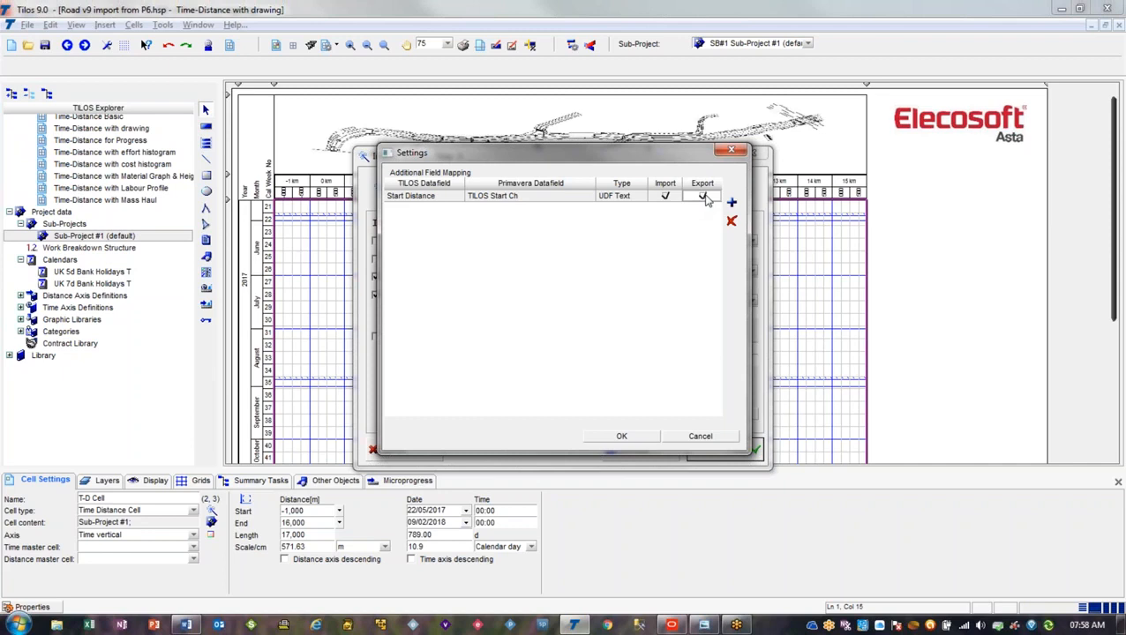
# Add a mapping row linking End Distance to the Primavera data field TILOS End Ch, enabled for both import and export
pyautogui.click(731, 203)
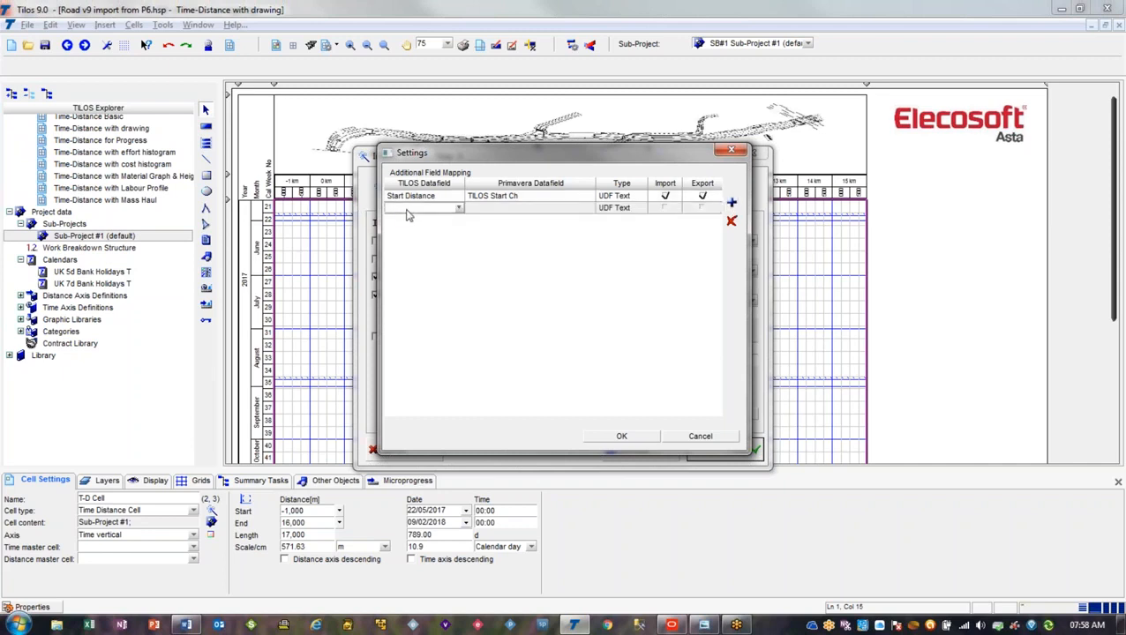
pyautogui.click(457, 209)
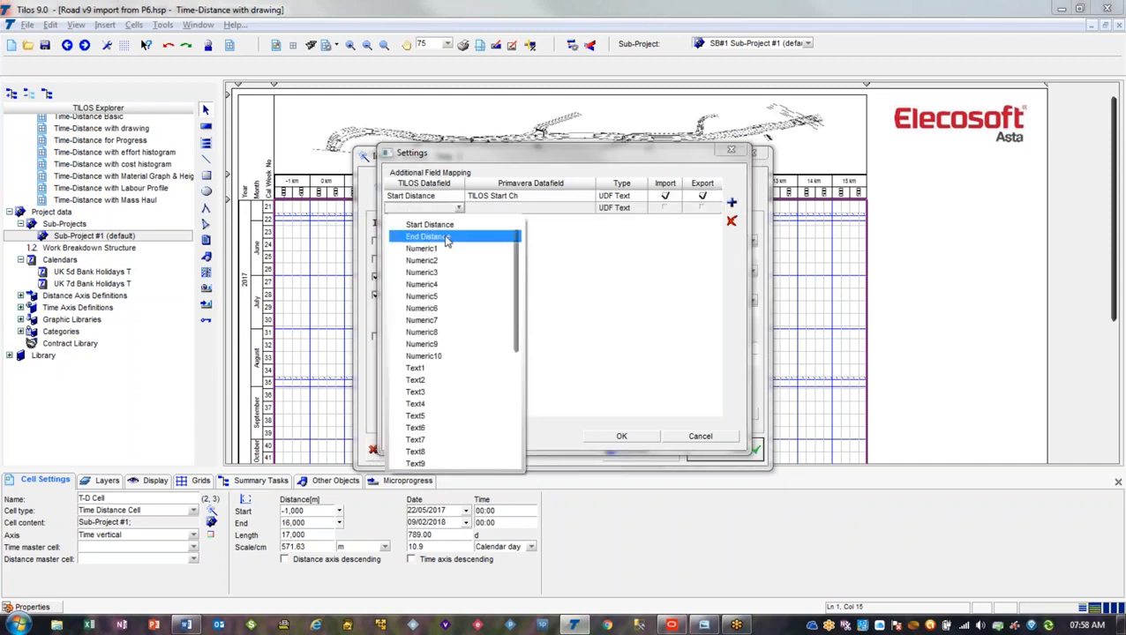
pyautogui.click(448, 240)
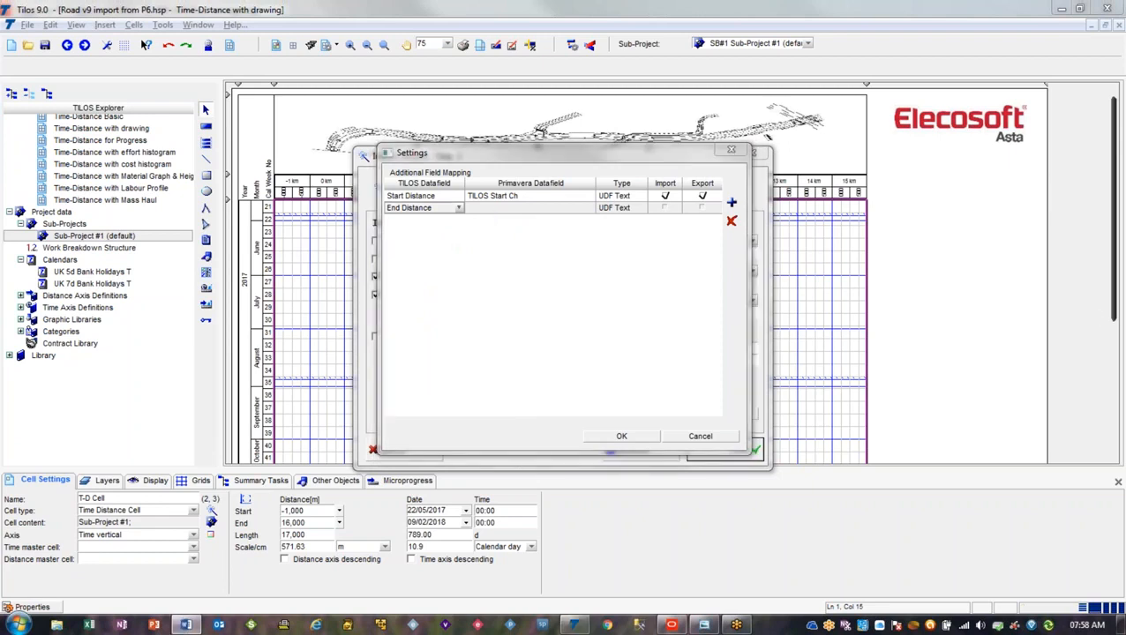
pyautogui.click(531, 211)
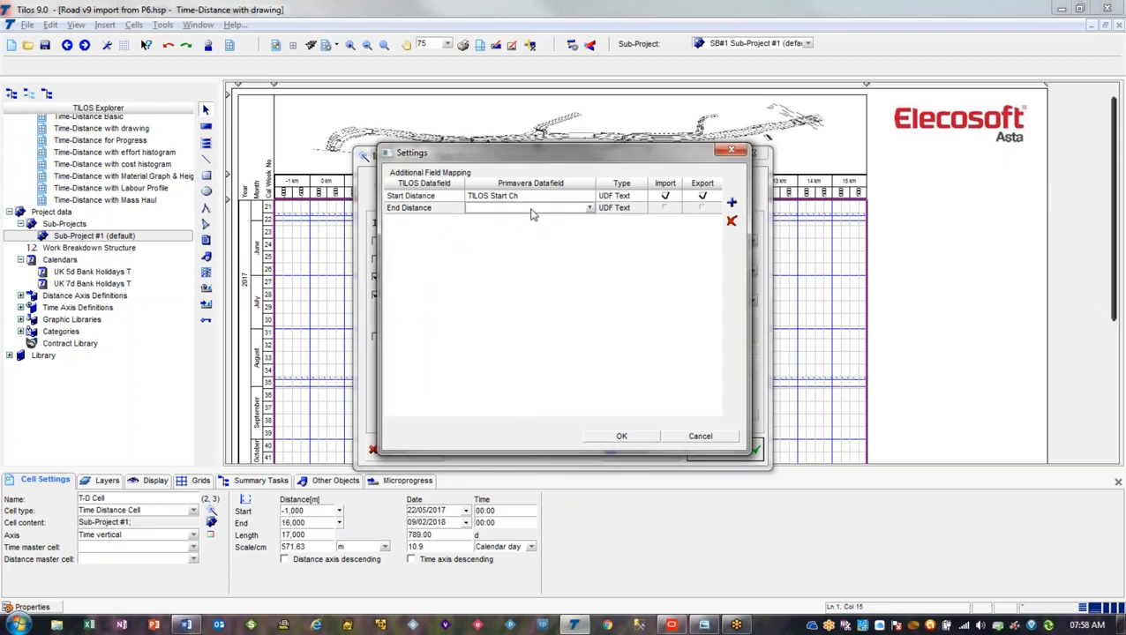
pyautogui.click(532, 210)
pyautogui.write('TILOS End Ch')
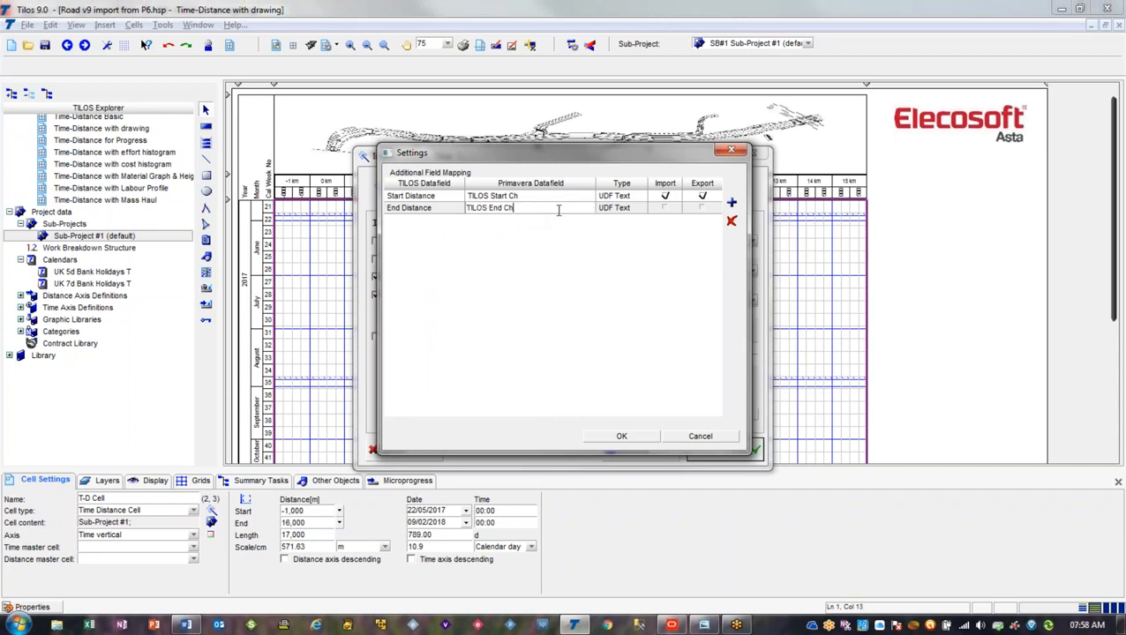
pyautogui.click(664, 208)
pyautogui.click(702, 208)
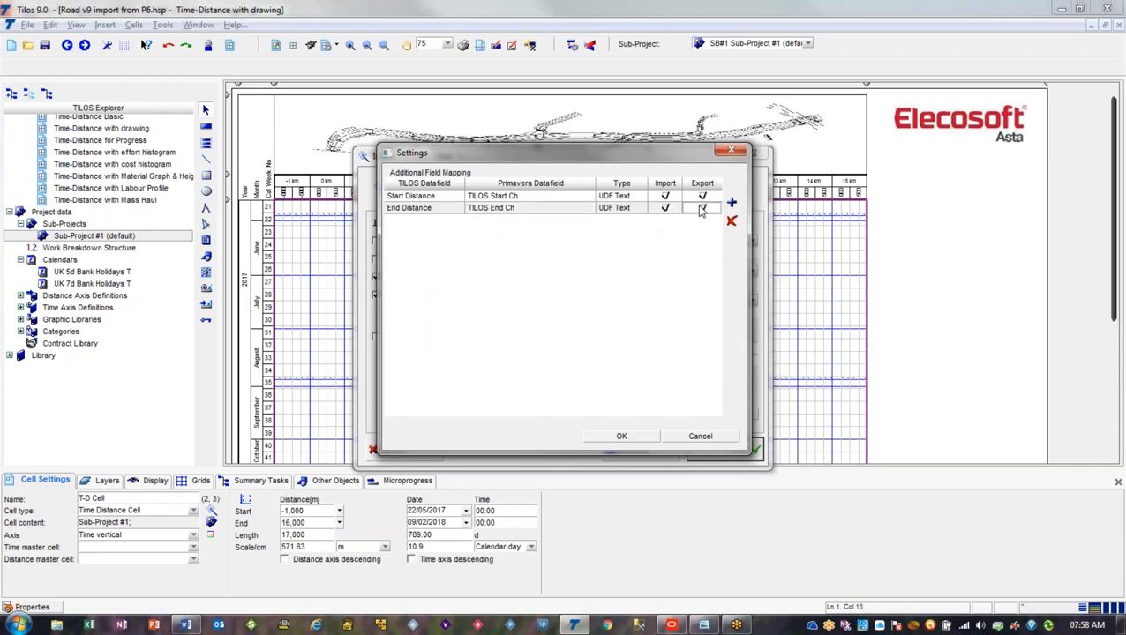
# Add another field mapping row for the TILOS data field Subproject-Id
pyautogui.click(731, 203)
pyautogui.click(450, 221)
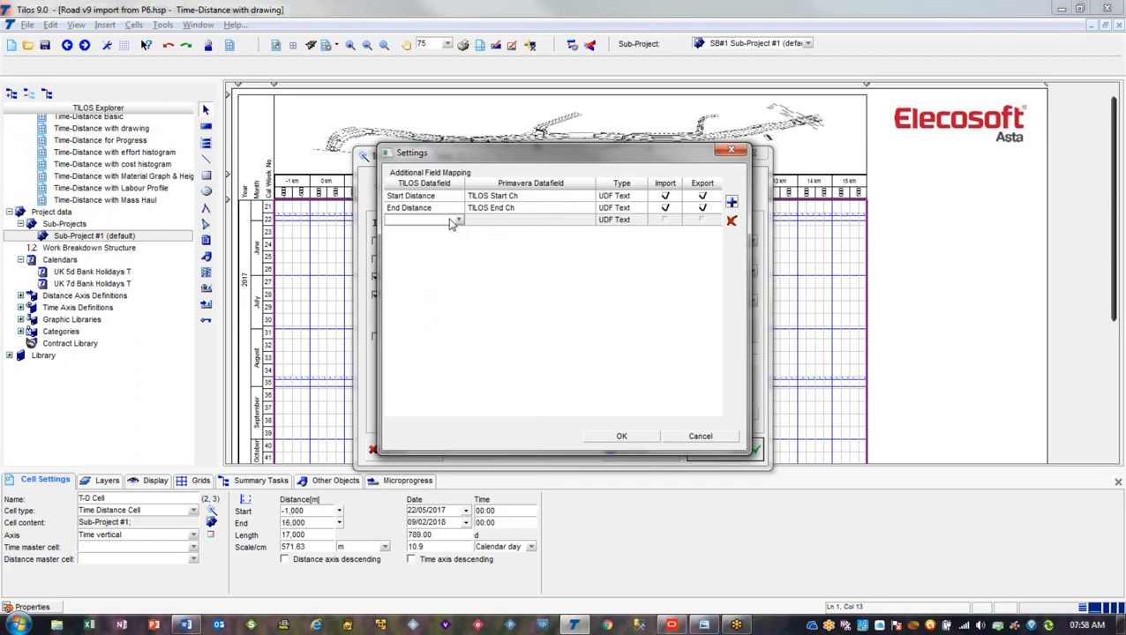
pyautogui.click(459, 220)
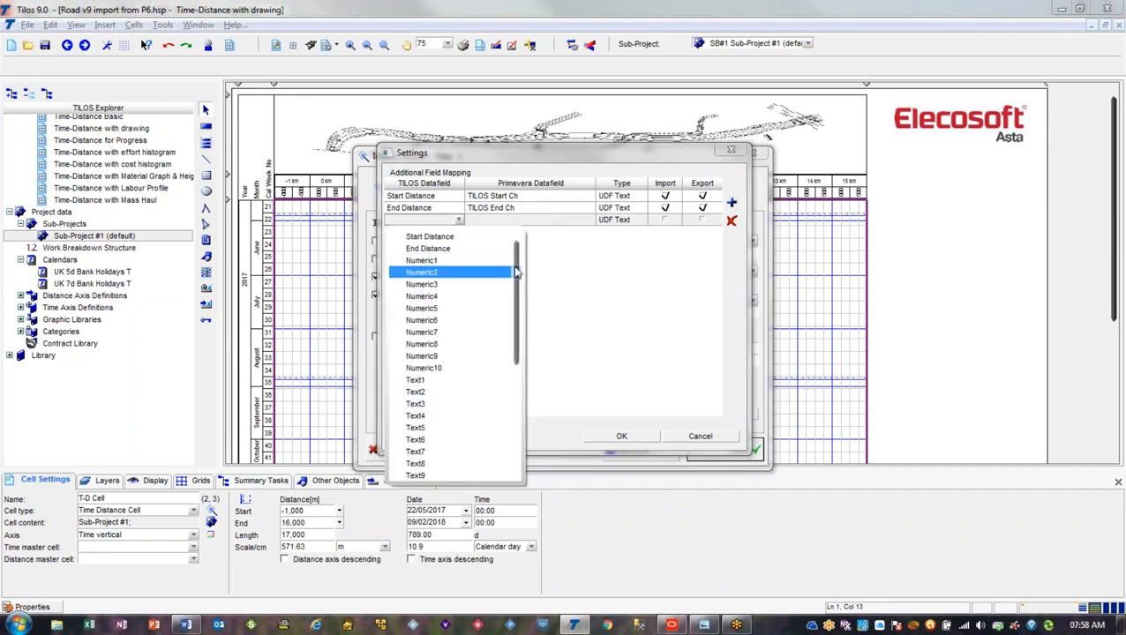
pyautogui.moveTo(515, 271); pyautogui.dragTo(520, 362)
pyautogui.click(476, 333)
# Map Subproject-Id to the Primavera data field TILOS Subproject-ID and enable the row for both import and export
pyautogui.click(508, 223)
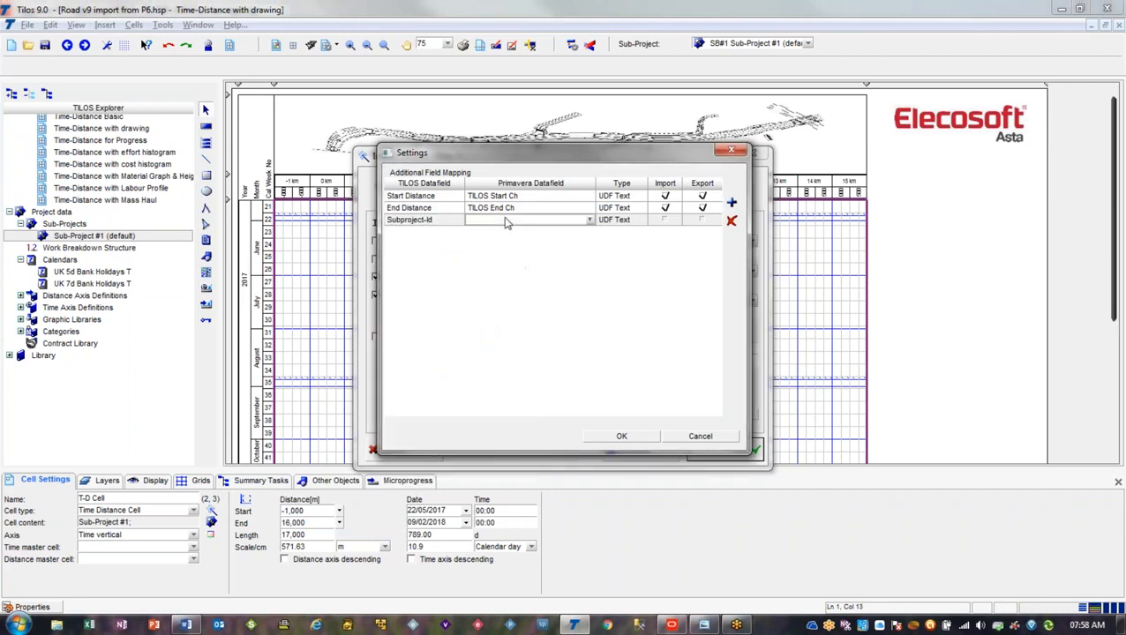
pyautogui.click(589, 221)
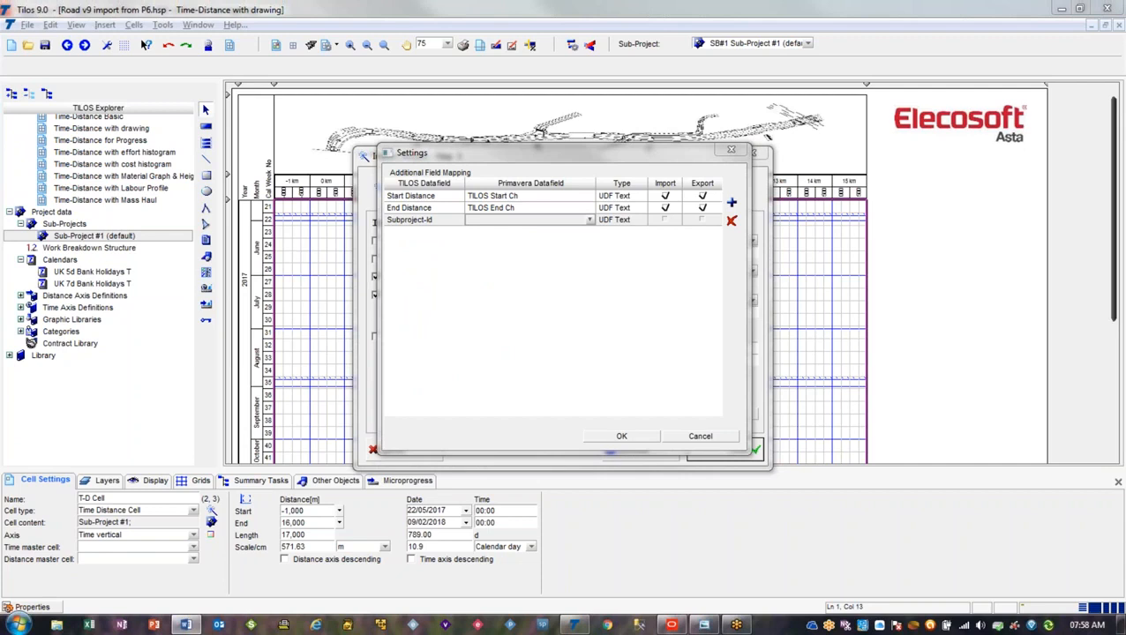
pyautogui.click(496, 221)
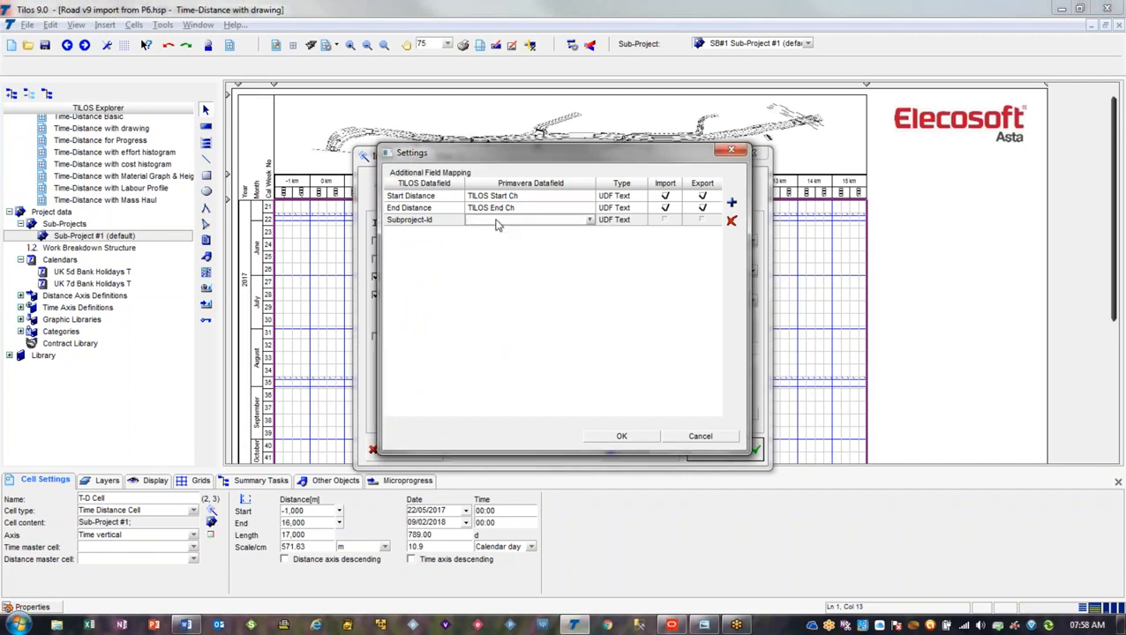
pyautogui.click(496, 222)
pyautogui.write('TILOS Subproject-ID')
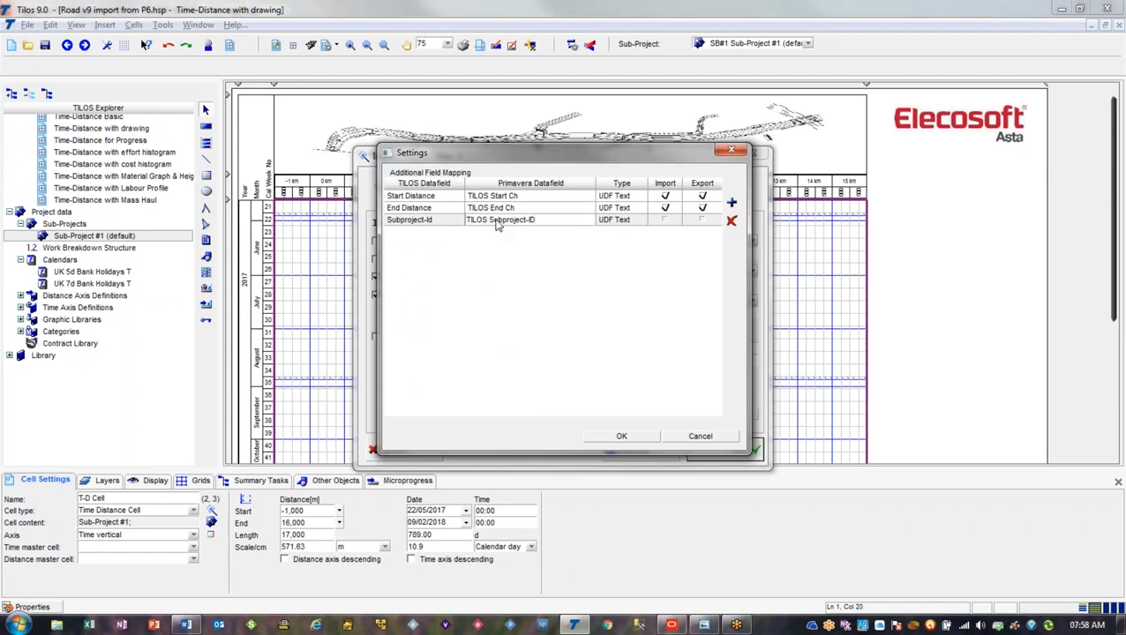
pyautogui.click(663, 221)
pyautogui.click(699, 221)
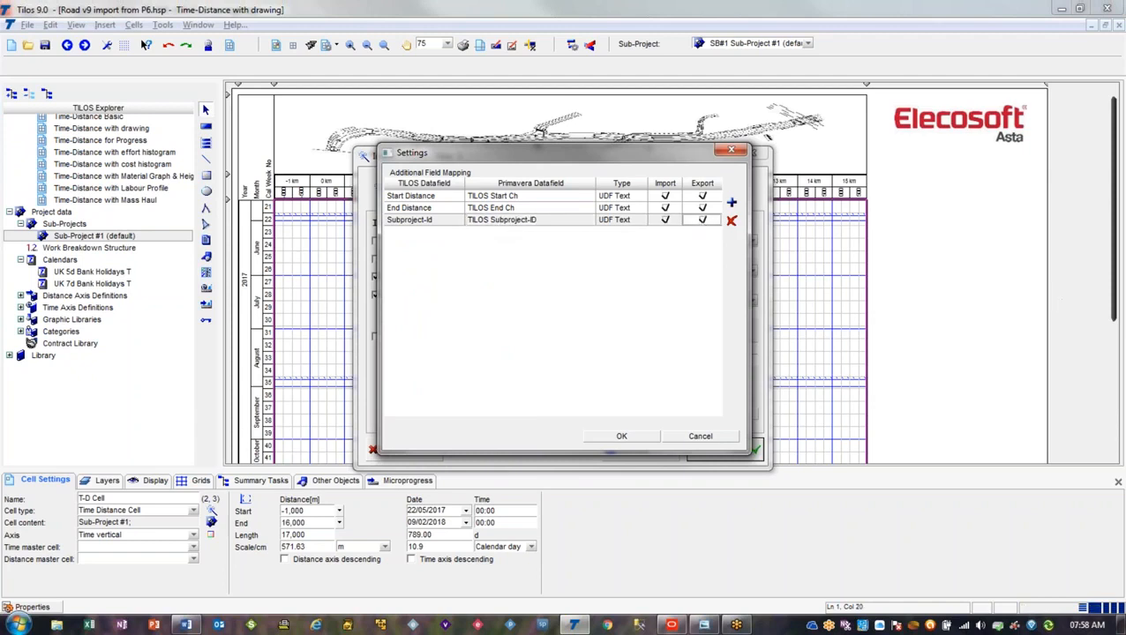
# Add a further field mapping row for the TILOS data field Quantity
pyautogui.click(730, 202)
pyautogui.click(413, 233)
pyautogui.click(458, 232)
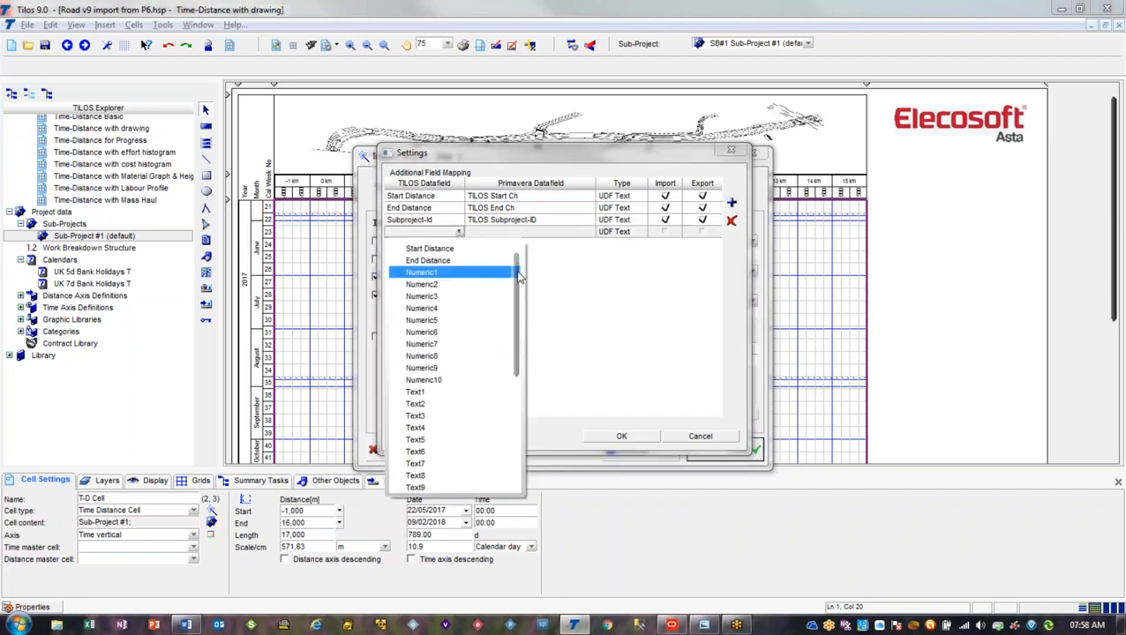
pyautogui.scroll(-2, 516, 296)
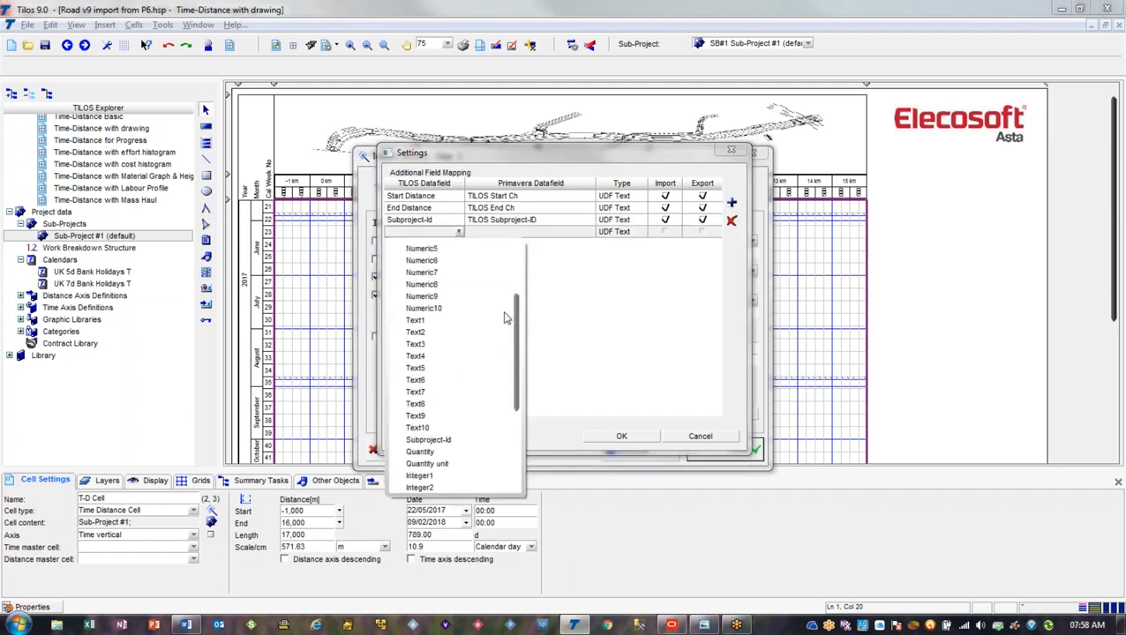
pyautogui.scroll(-3, 506, 320)
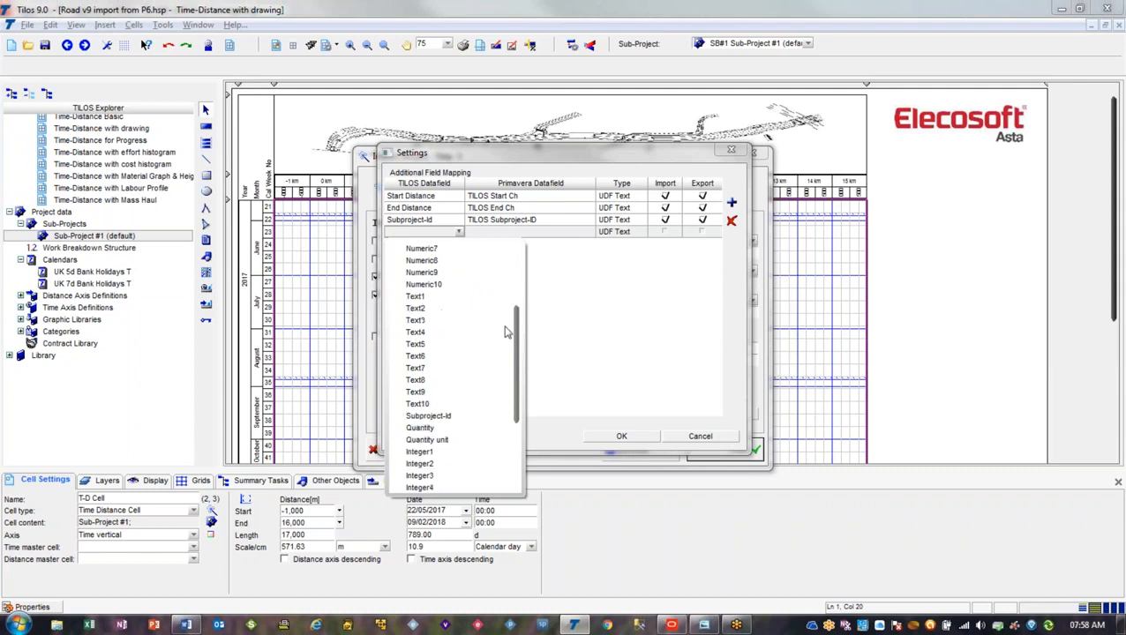
pyautogui.scroll(-1, 494, 357)
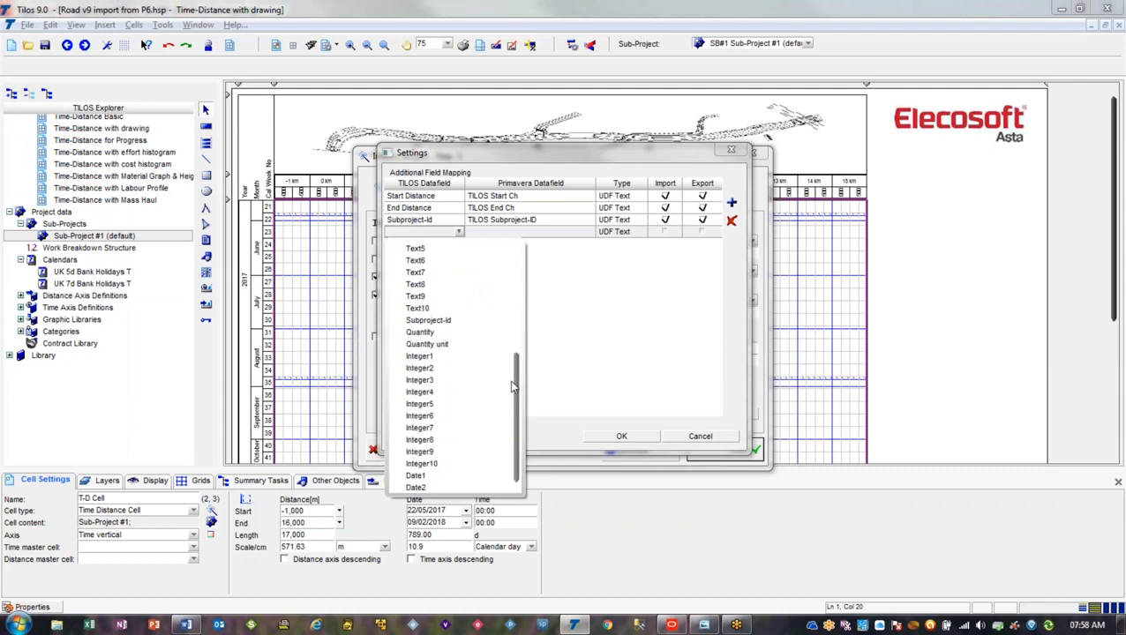
pyautogui.click(460, 335)
# Map Quantity to the Primavera data field TILOS Quantity, copied from the mapping document, and enable its import and export
pyautogui.click(527, 233)
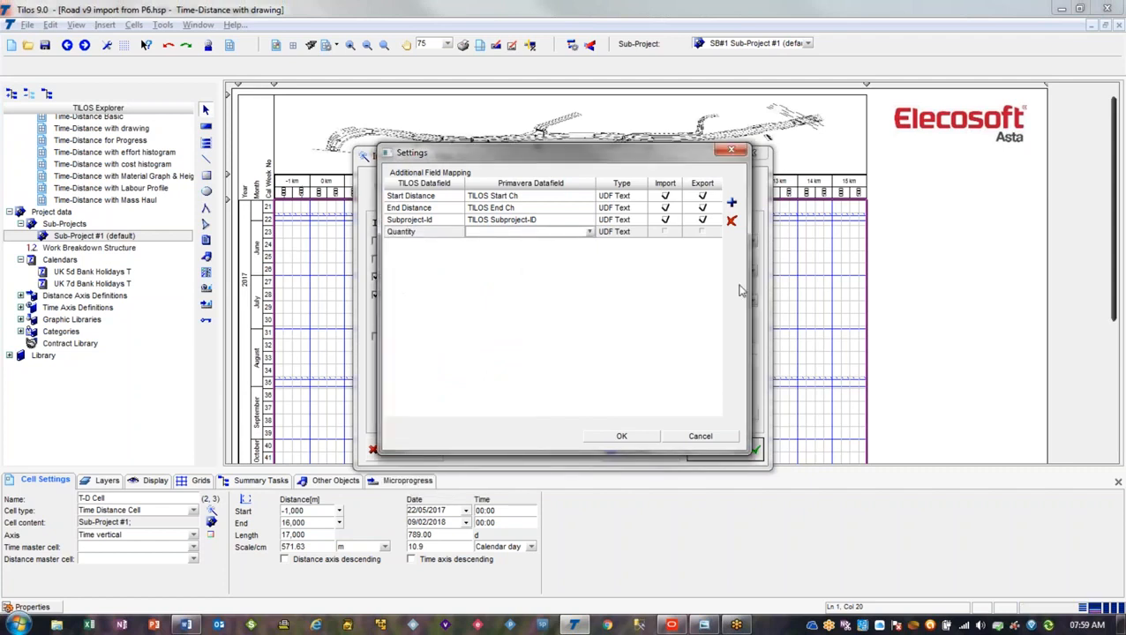
pyautogui.hotkey('alt', 'Tab')
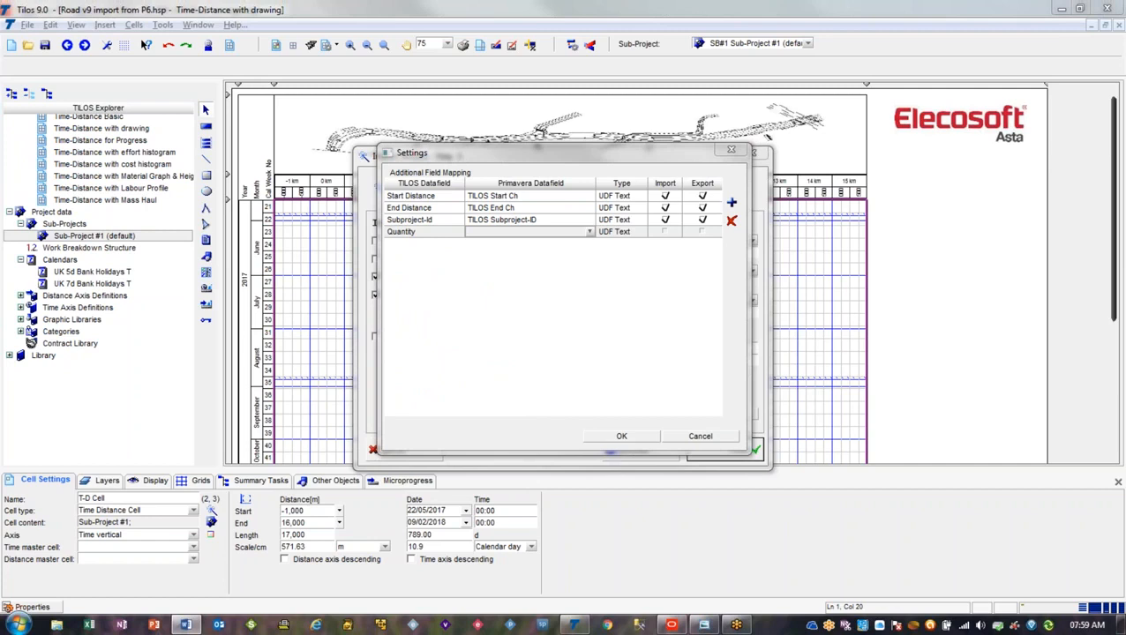
pyautogui.click(501, 234)
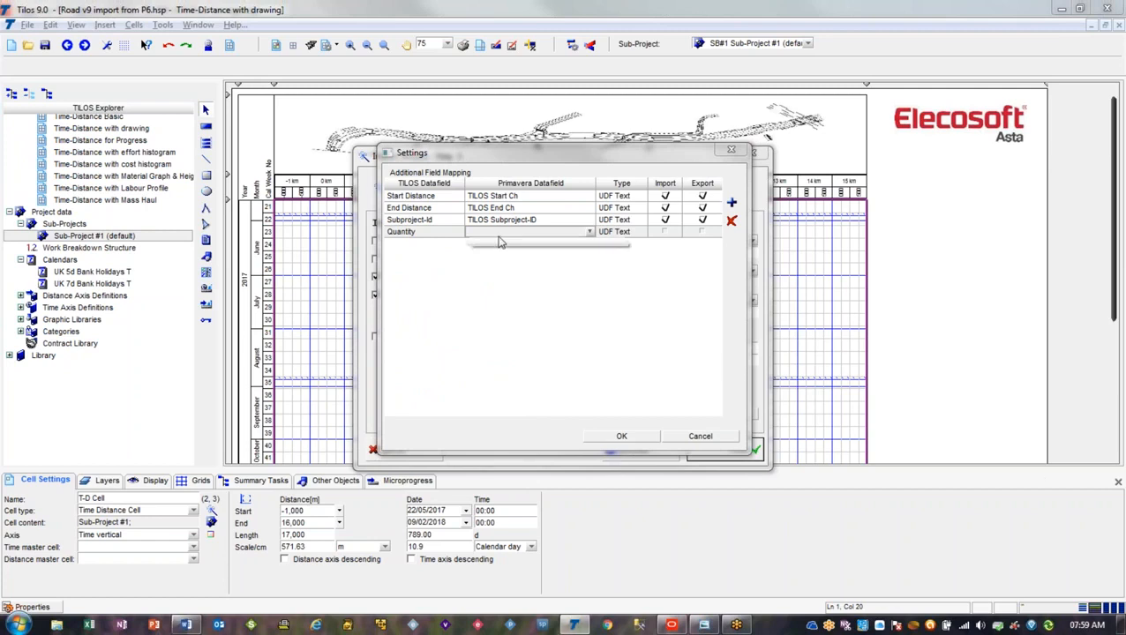
pyautogui.click(501, 235)
pyautogui.write('TILOS Quantity')
pyautogui.click(665, 232)
pyautogui.click(703, 233)
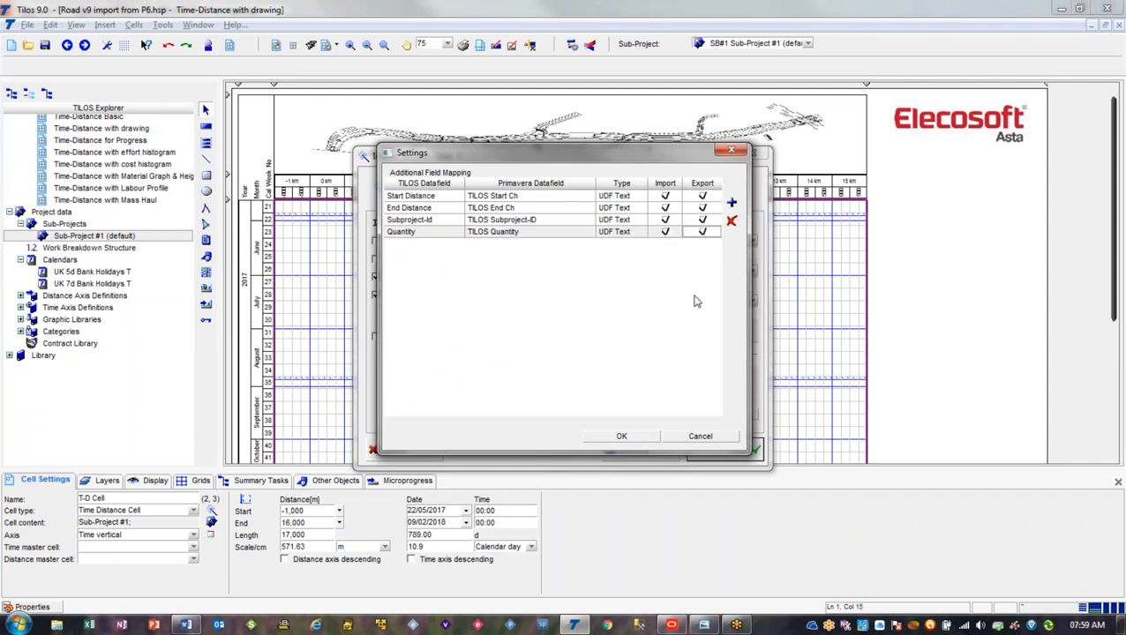
# Accept the additional field mappings and run the Primavera P6 import
pyautogui.click(622, 437)
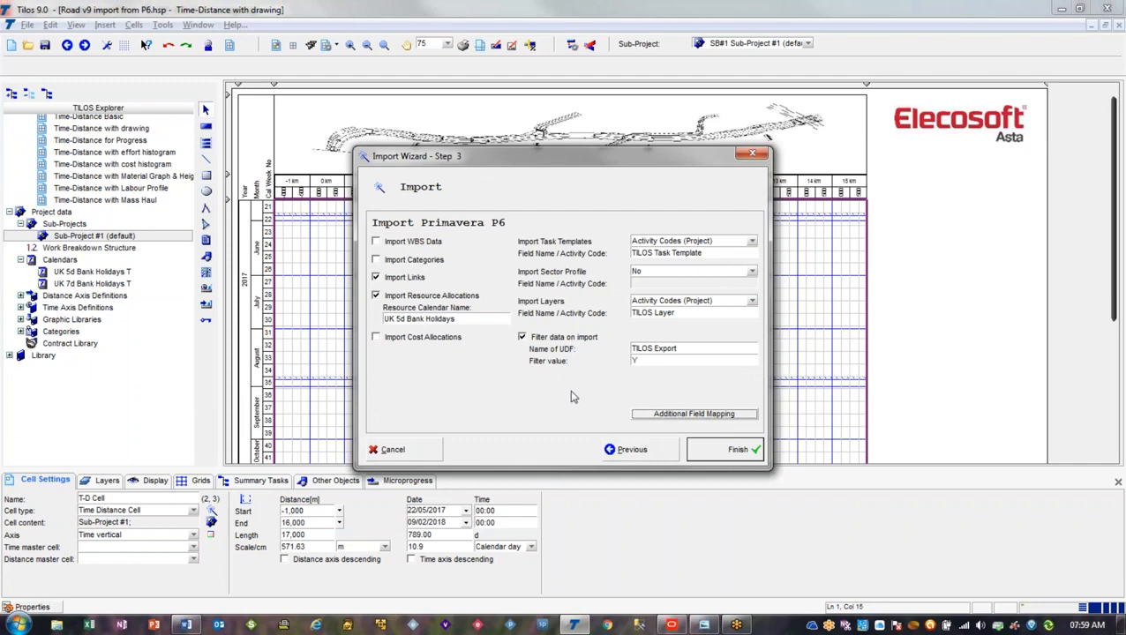
pyautogui.click(720, 452)
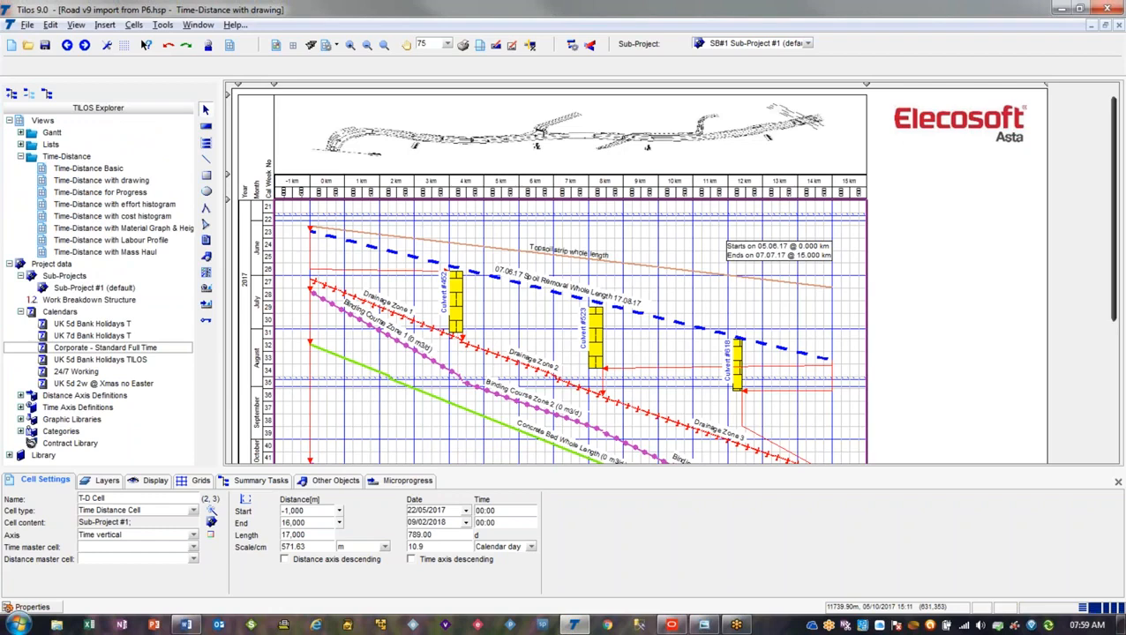
# Inspect the details, links and constraints, and calculation data of the imported Culvert #452 task
pyautogui.click(453, 300)
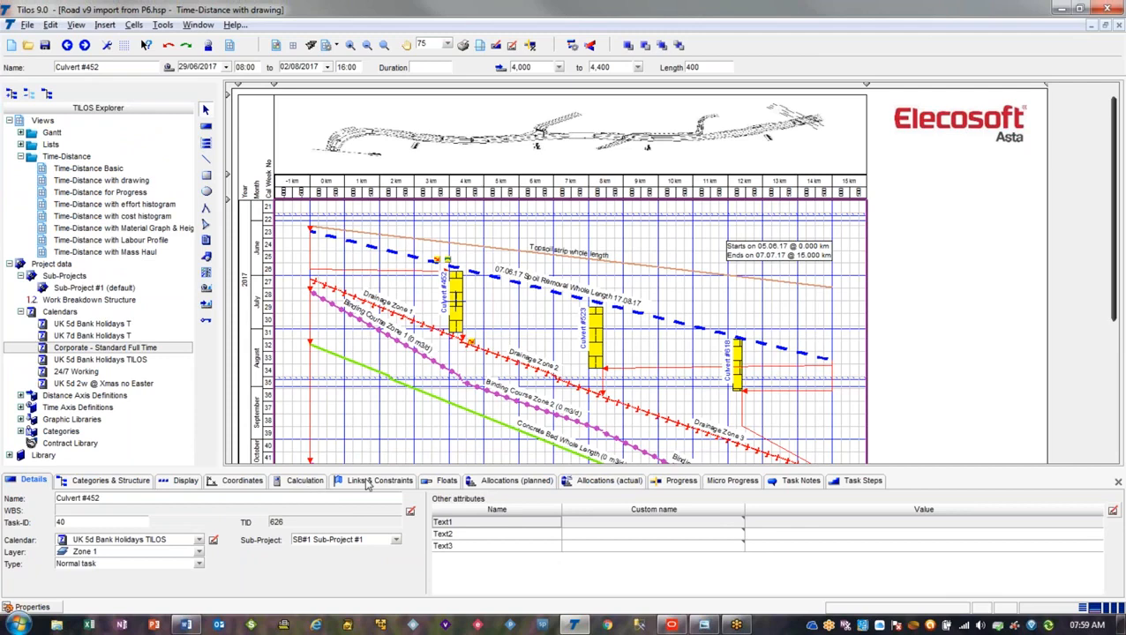
pyautogui.click(375, 481)
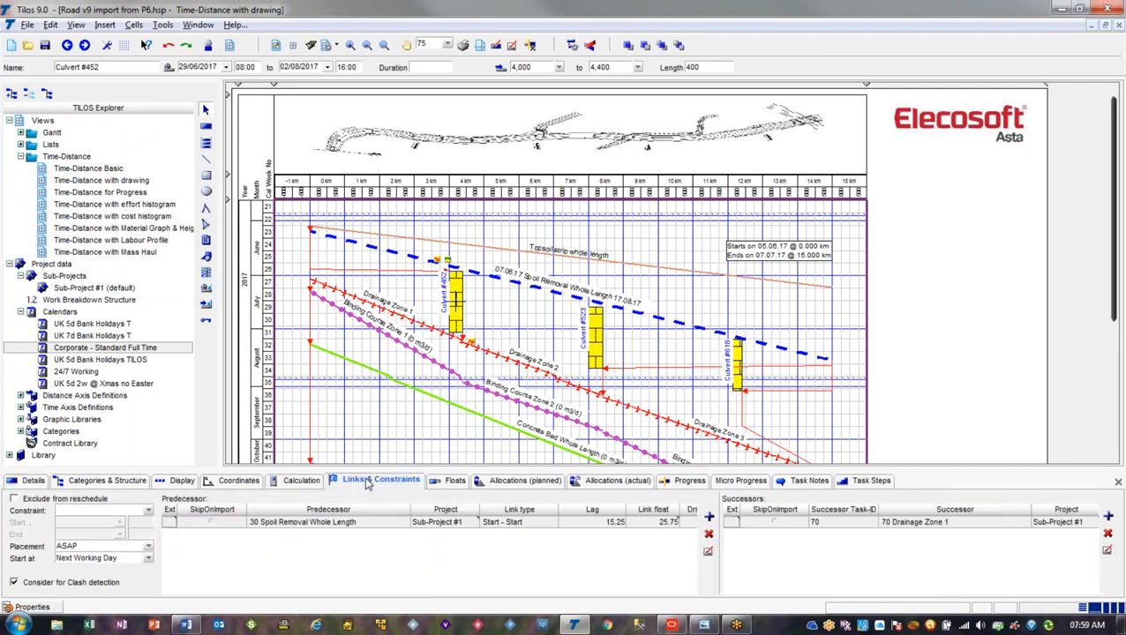
pyautogui.click(305, 481)
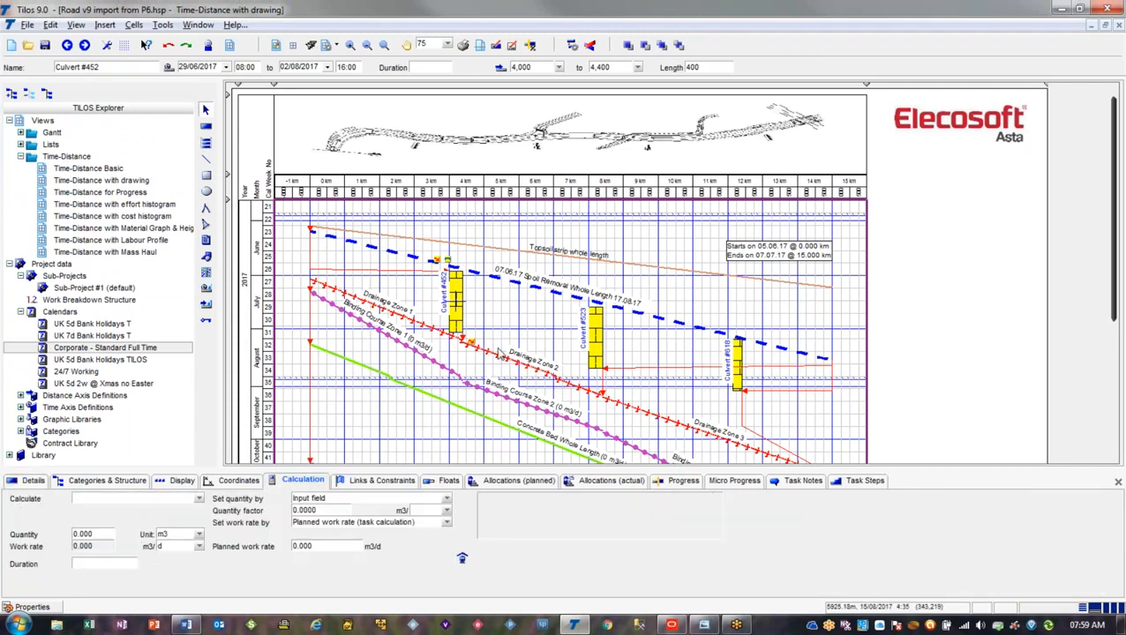
# Compare the calculation quantities of the Binding Course Zone 1 and Spoil Removal Whole Length tasks
pyautogui.click(429, 327)
pyautogui.moveTo(429, 327); pyautogui.dragTo(424, 359)
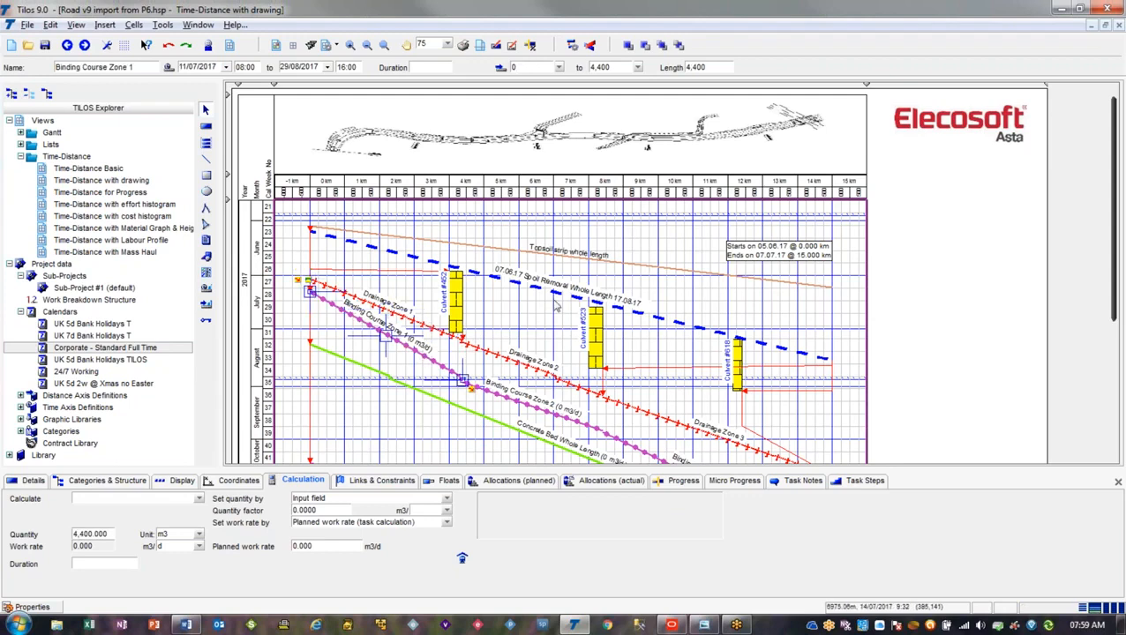
pyautogui.click(555, 295)
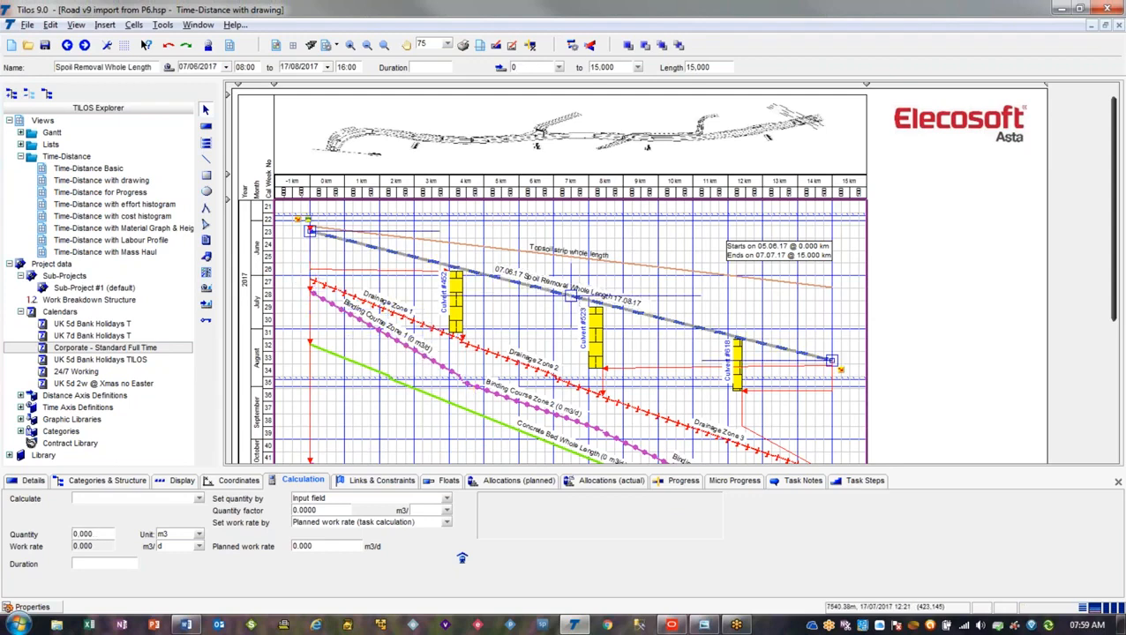
pyautogui.click(424, 357)
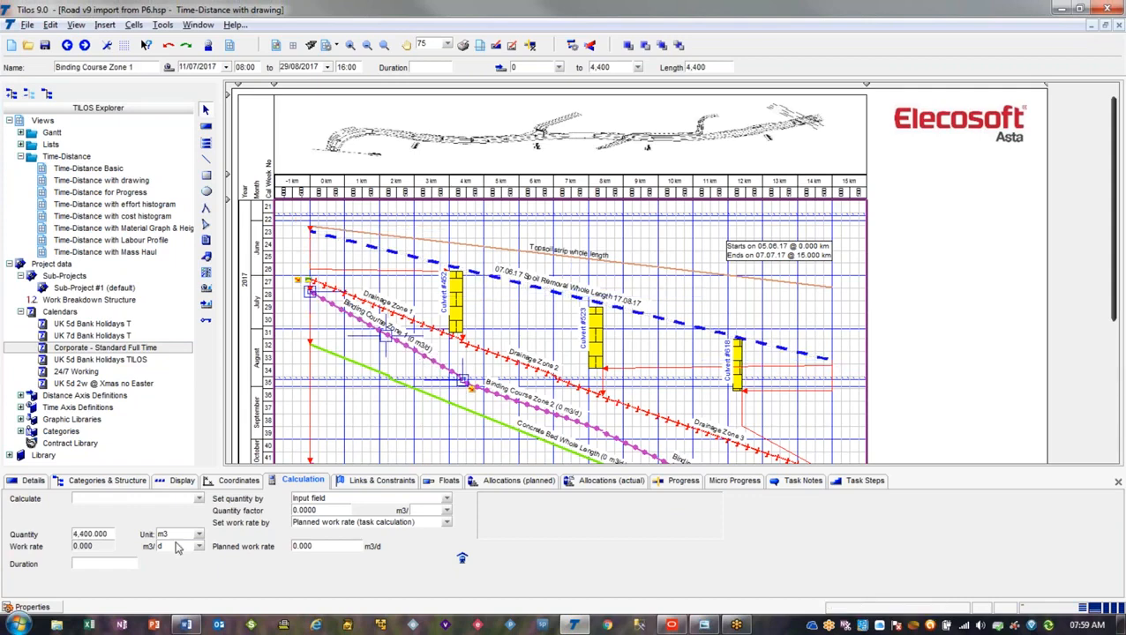
pyautogui.click(110, 537)
pyautogui.click(328, 428)
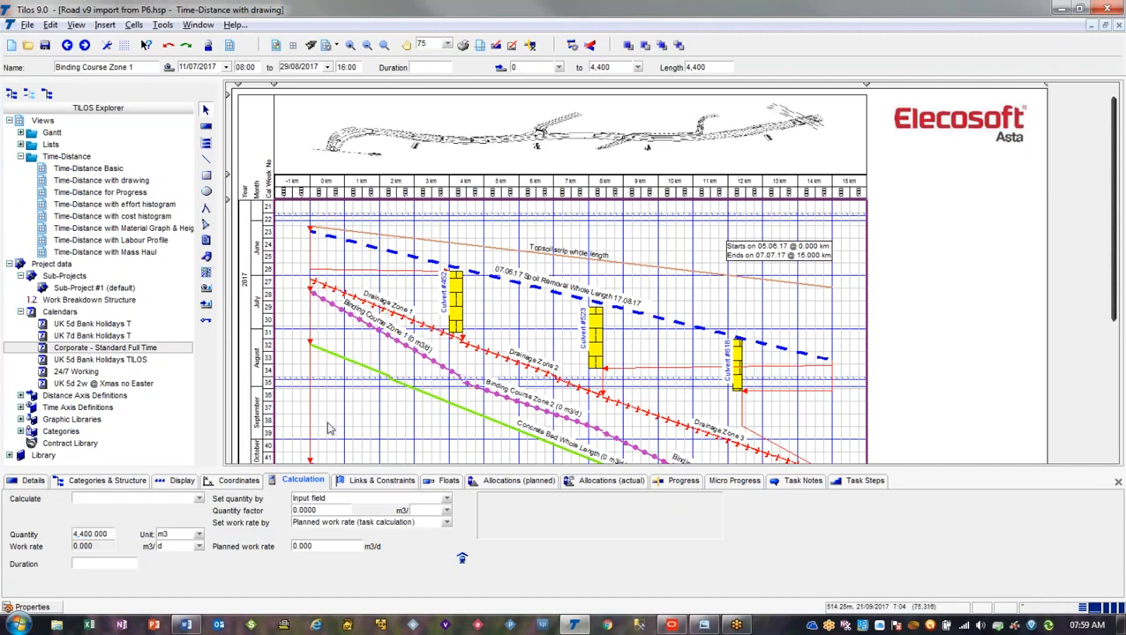
# Review the imported calendars and the lower part of the time-distance diagram
pyautogui.scroll(-1, 328, 428)
pyautogui.scroll(-1, 328, 428)
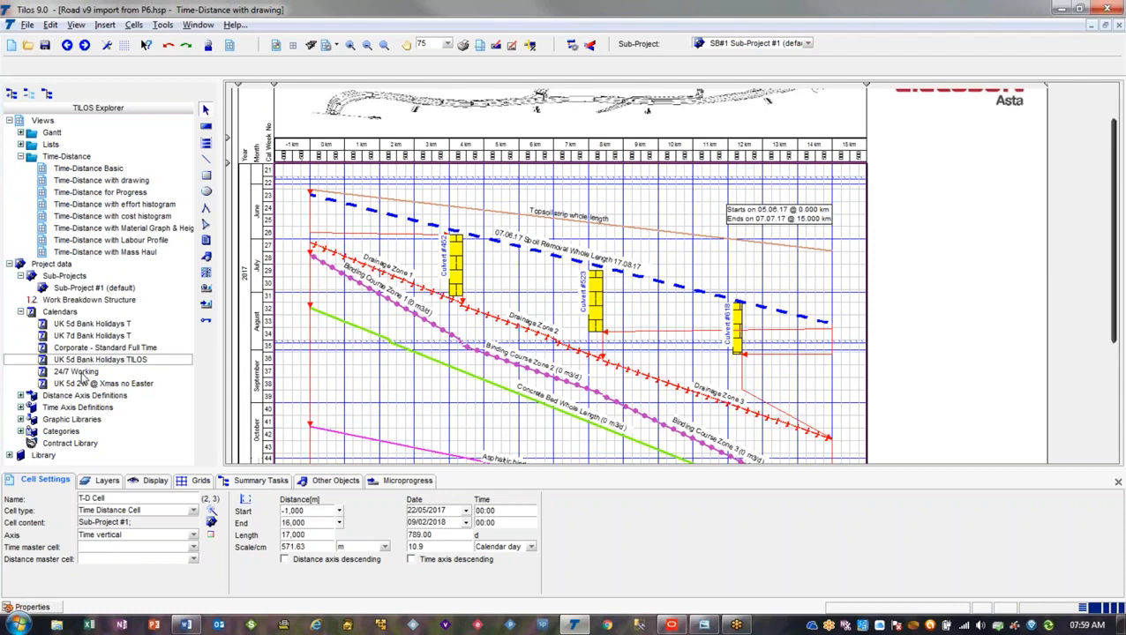
pyautogui.click(320, 371)
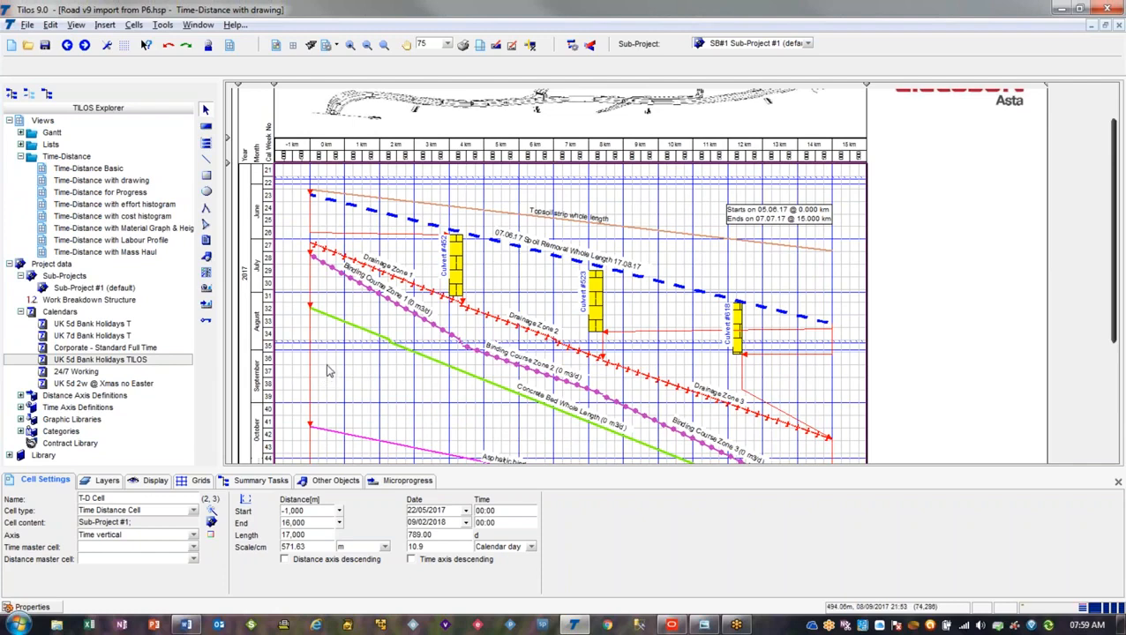
# Reopen the Primavera P6 import for the TD-006.xml file and go to its import options
pyautogui.click(27, 24)
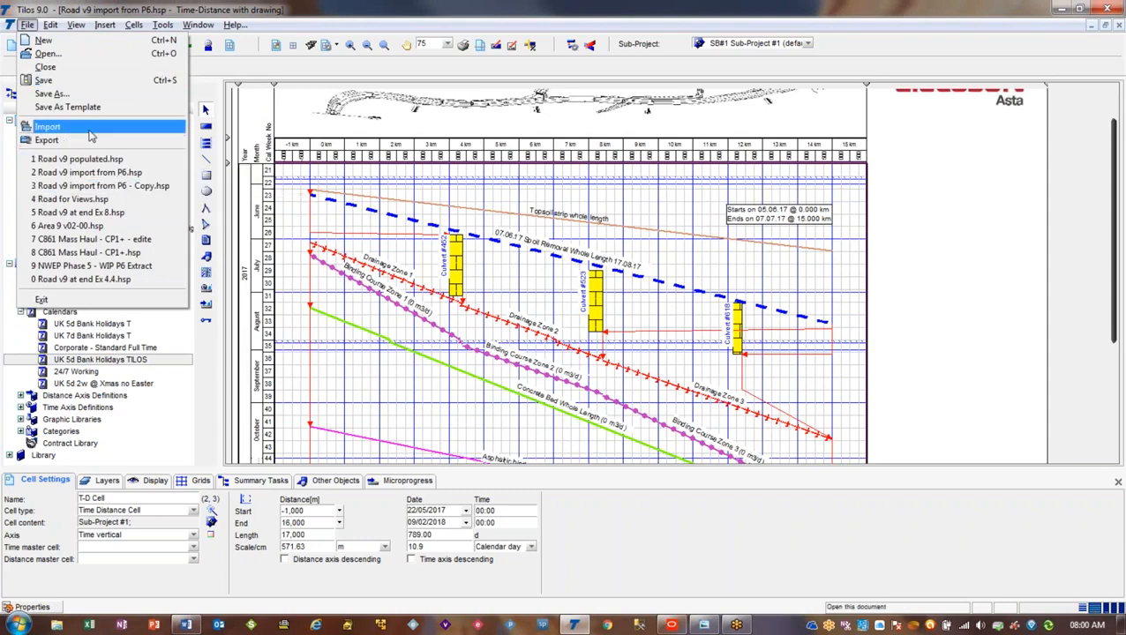
pyautogui.click(89, 132)
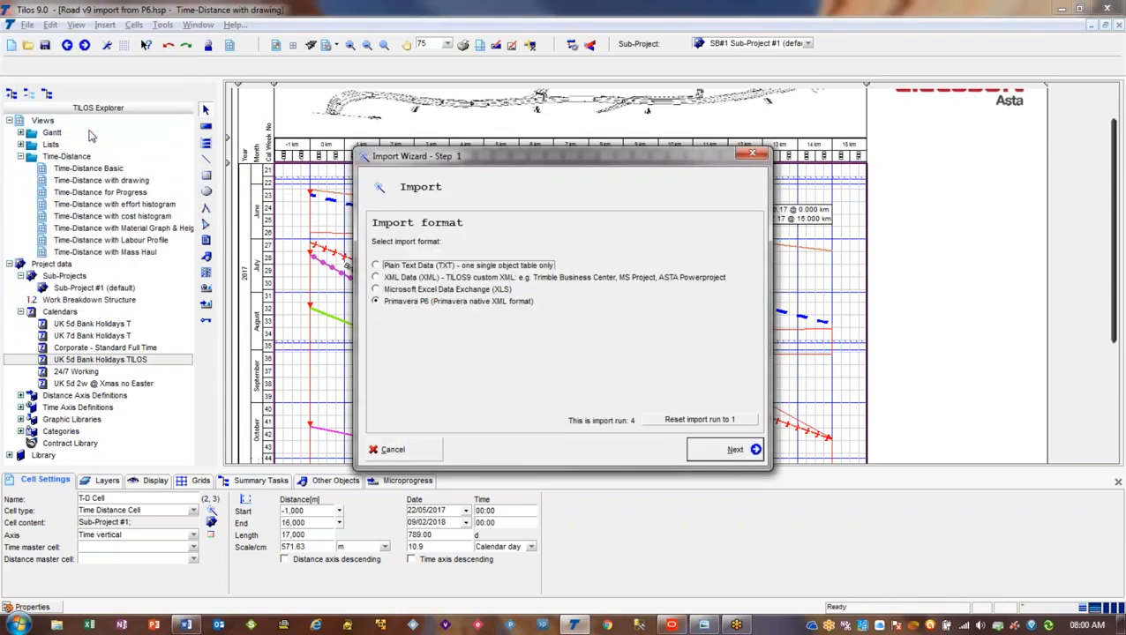
pyautogui.click(739, 451)
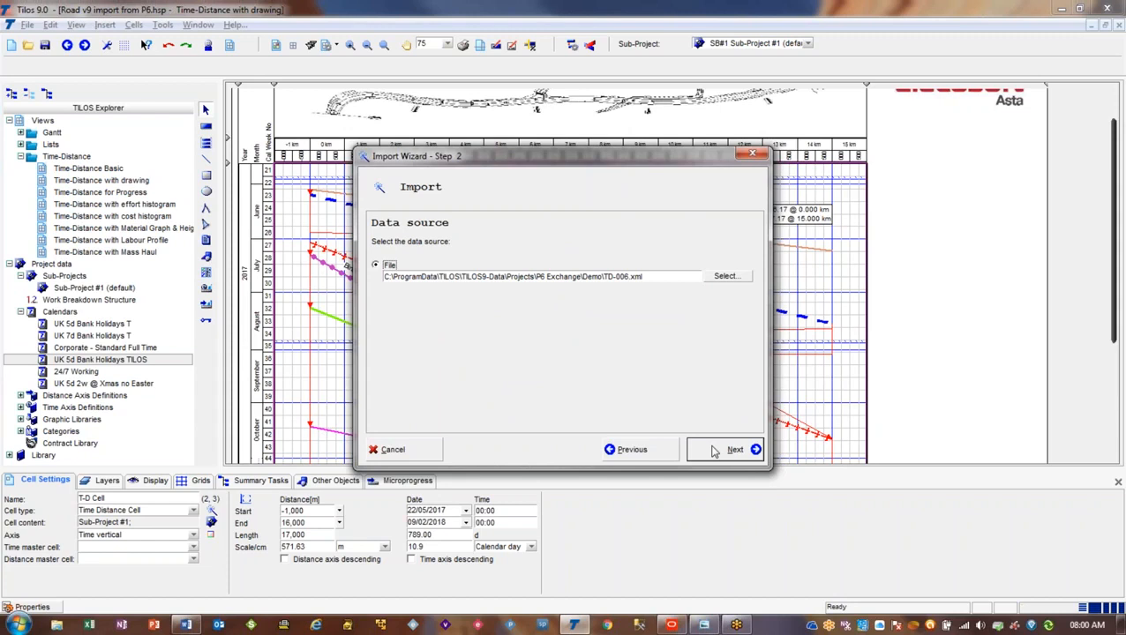
pyautogui.click(715, 451)
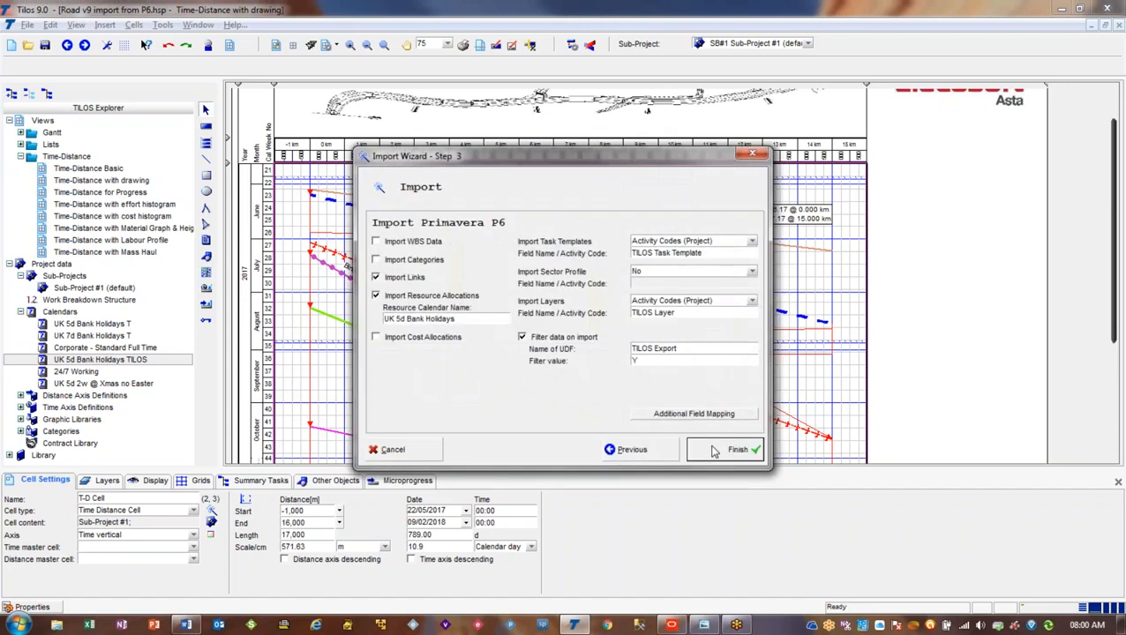
pyautogui.moveTo(583, 162); pyautogui.dragTo(594, 163)
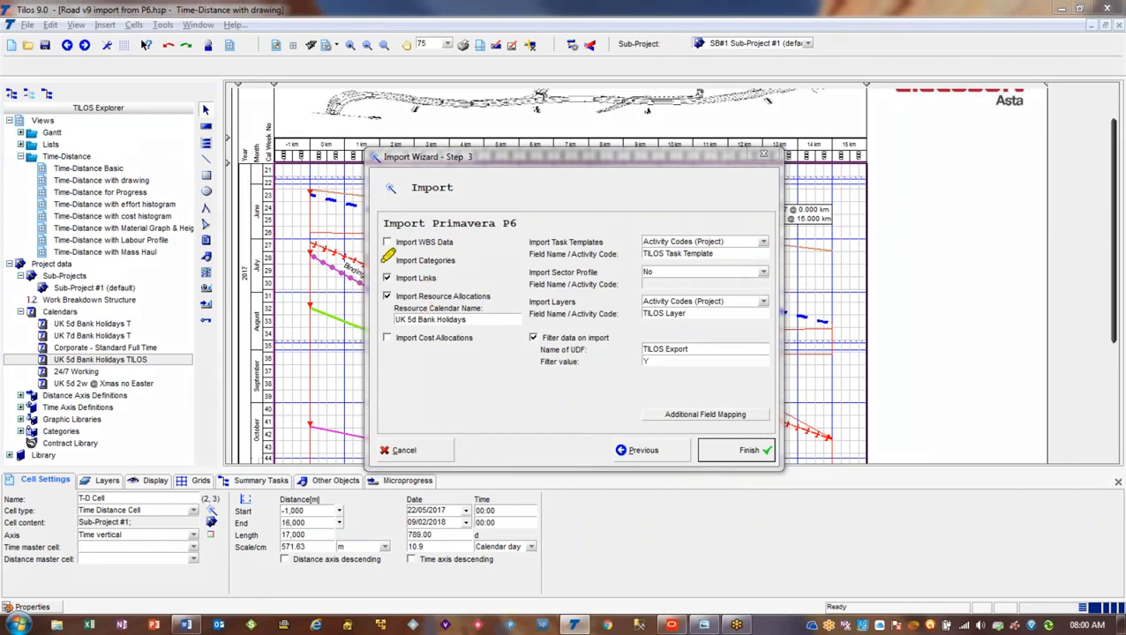
# Turn the Import Categories option on and back off while reviewing the Primavera P6 import options
pyautogui.moveTo(384, 260); pyautogui.dragTo(456, 261)
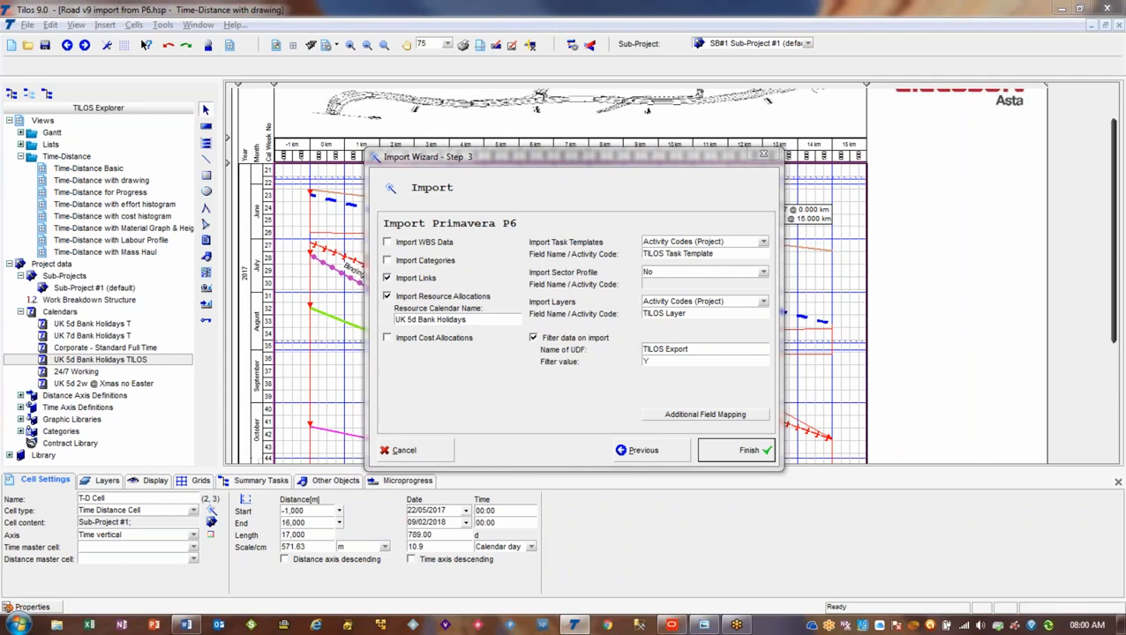
pyautogui.click(415, 263)
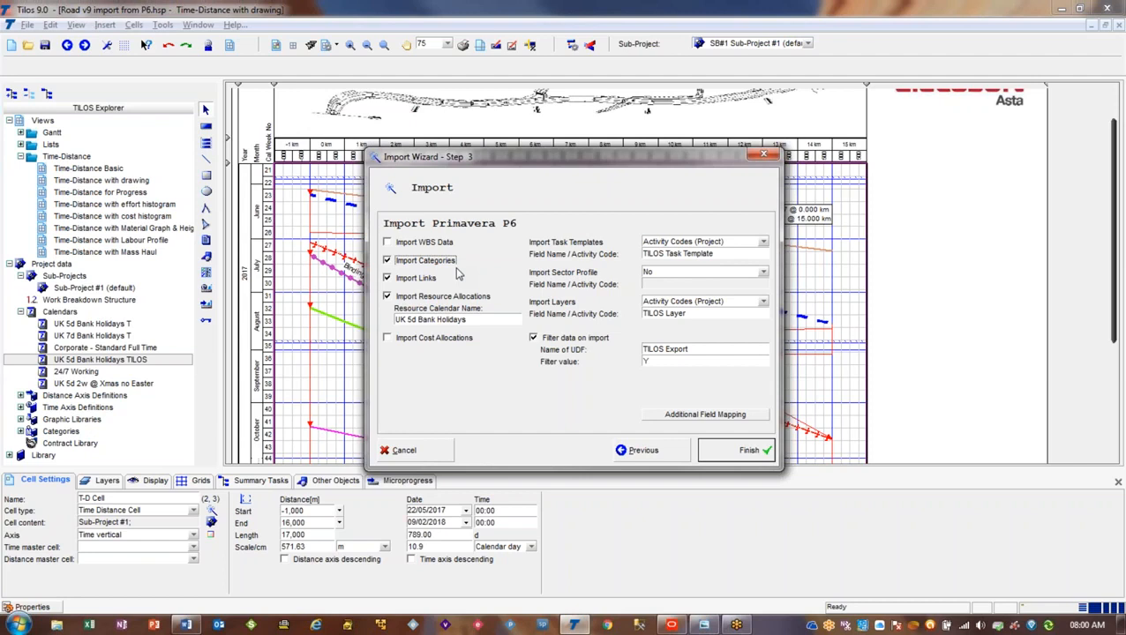
pyautogui.click(443, 263)
pyautogui.click(440, 247)
pyautogui.moveTo(533, 270); pyautogui.dragTo(610, 269)
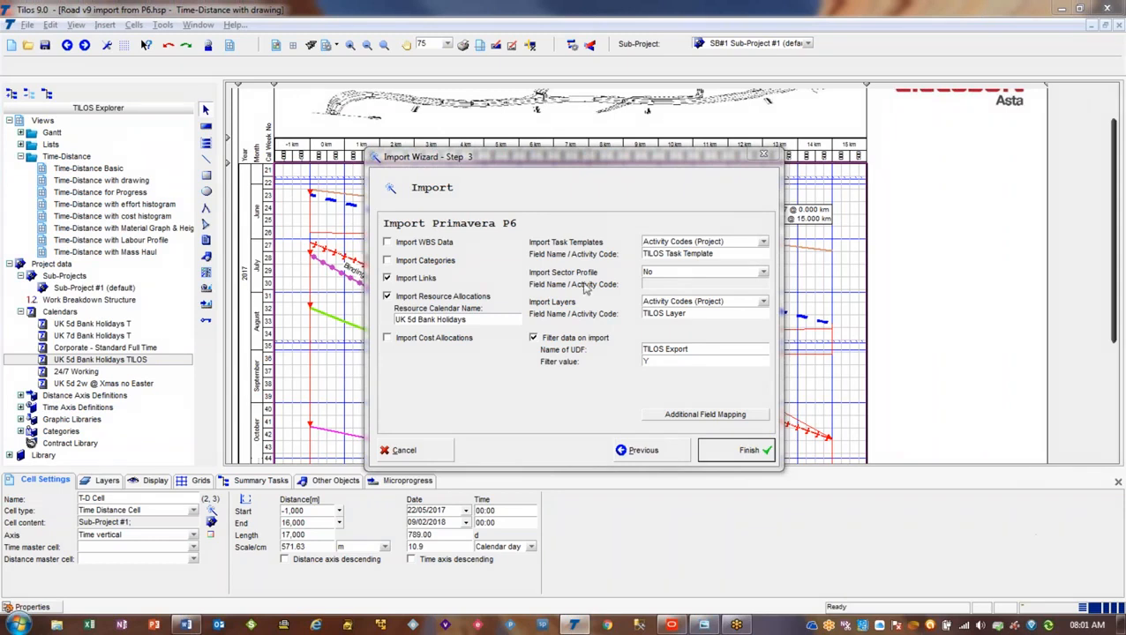
# Review the additional field mappings between TILOS and Primavera and dismiss them without changes
pyautogui.click(746, 422)
pyautogui.click(435, 208)
pyautogui.click(435, 222)
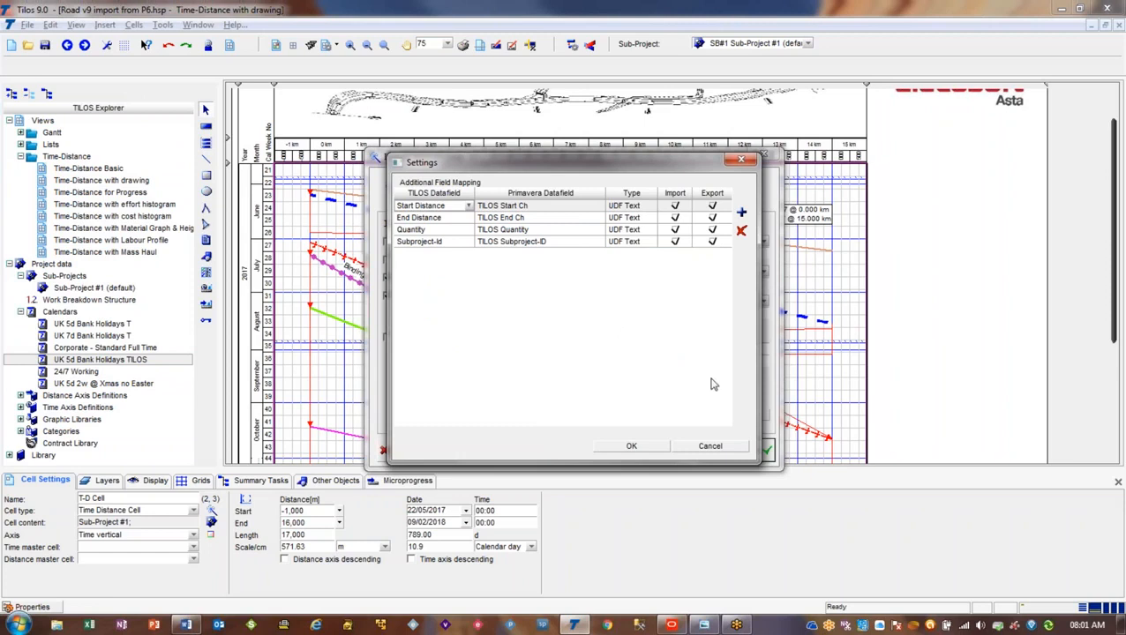
pyautogui.click(725, 447)
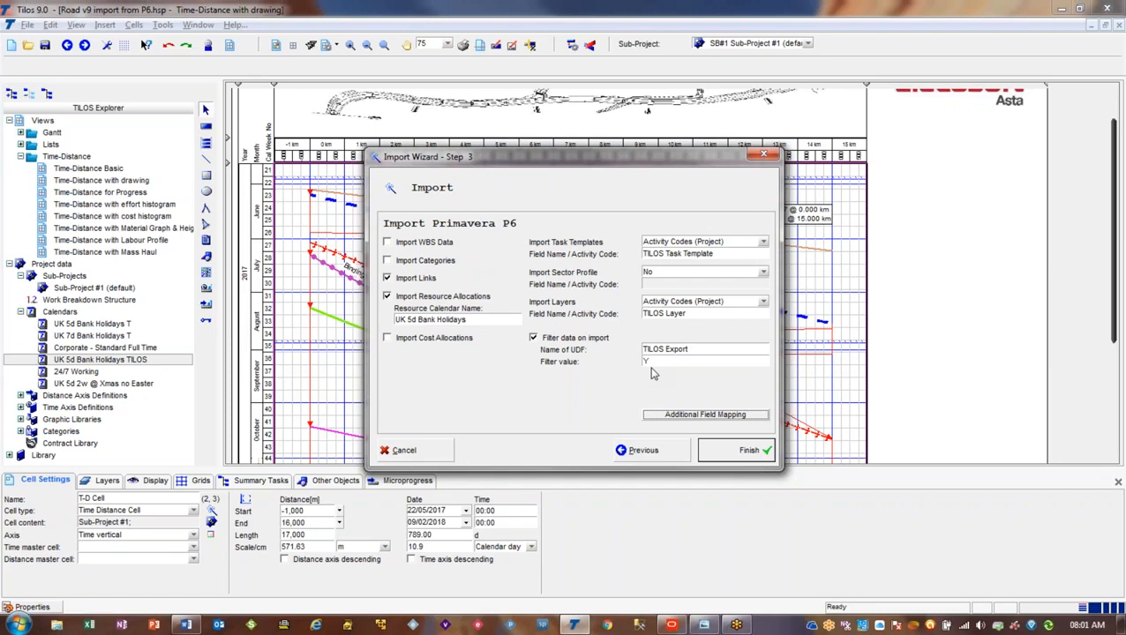
# Set the sector profile import to Activity Codes (Project) with the activity code TILOS Sector, and close the import wizard
pyautogui.click(763, 272)
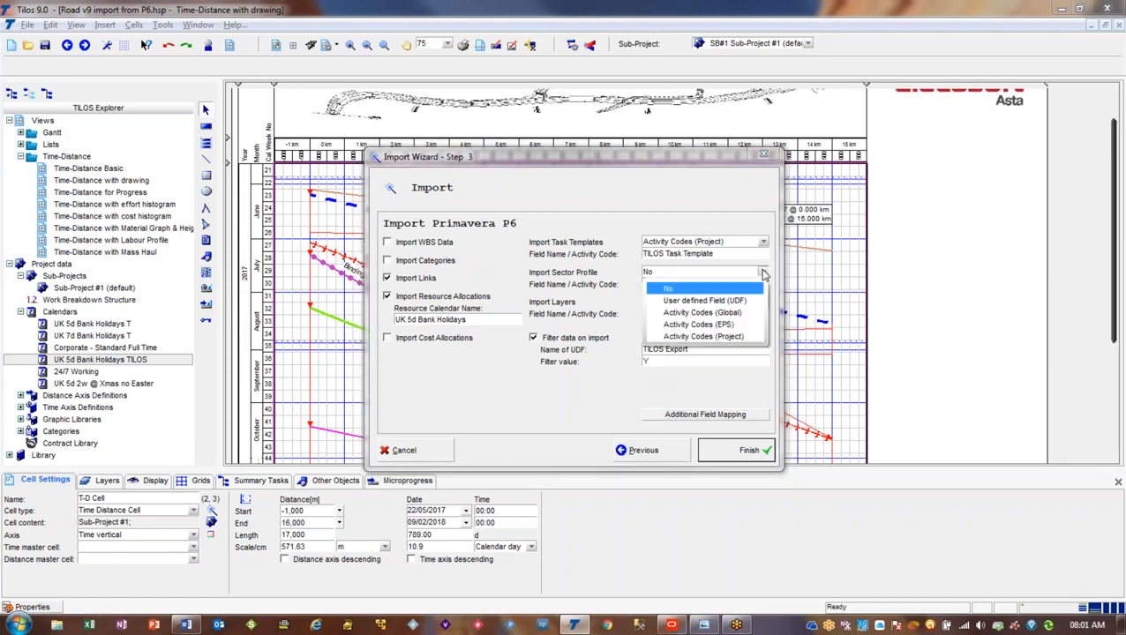
pyautogui.click(753, 338)
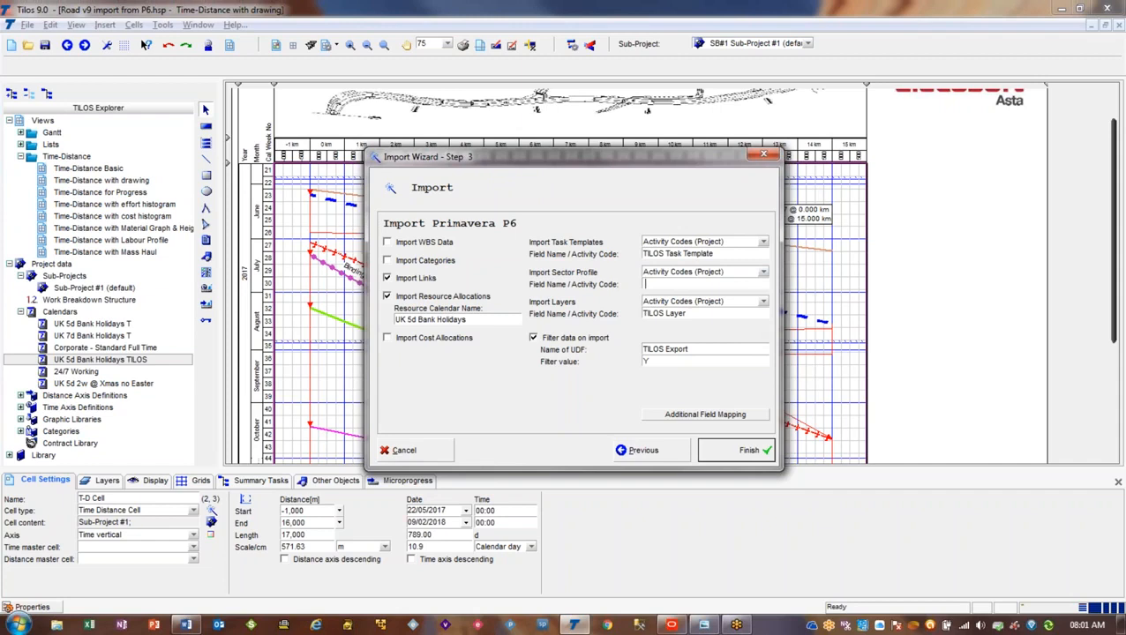
pyautogui.write('TILOS Sector')
pyautogui.click(717, 457)
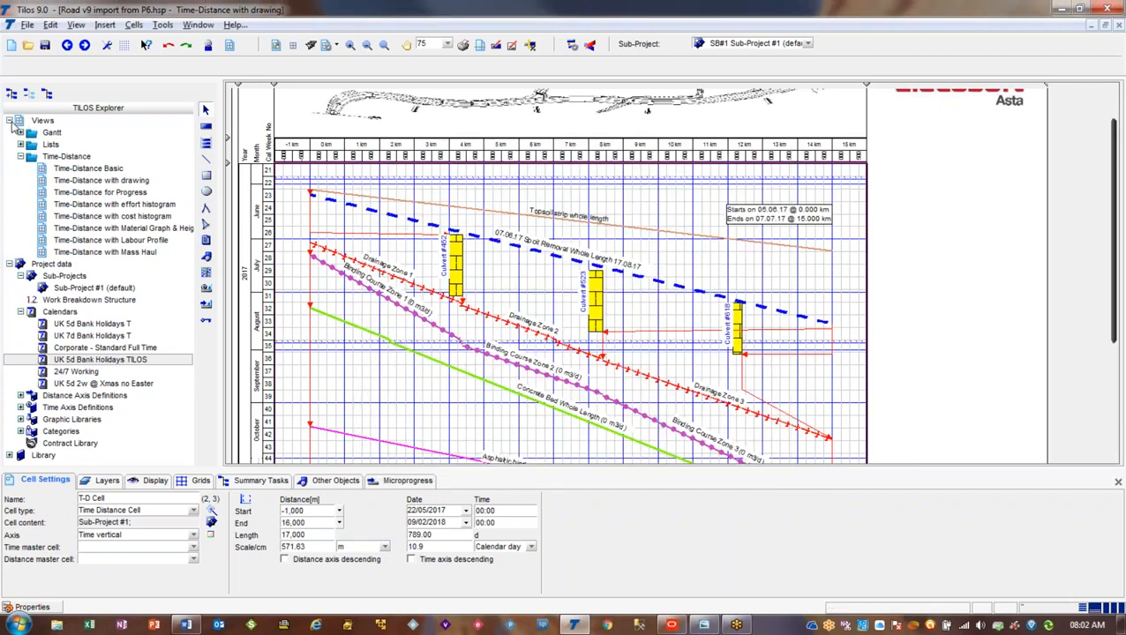
# Collapse the views and calendars in the project tree and expand the sector profiles under Distance Axis Definitions
pyautogui.click(10, 121)
pyautogui.click(10, 133)
pyautogui.click(10, 132)
pyautogui.click(20, 181)
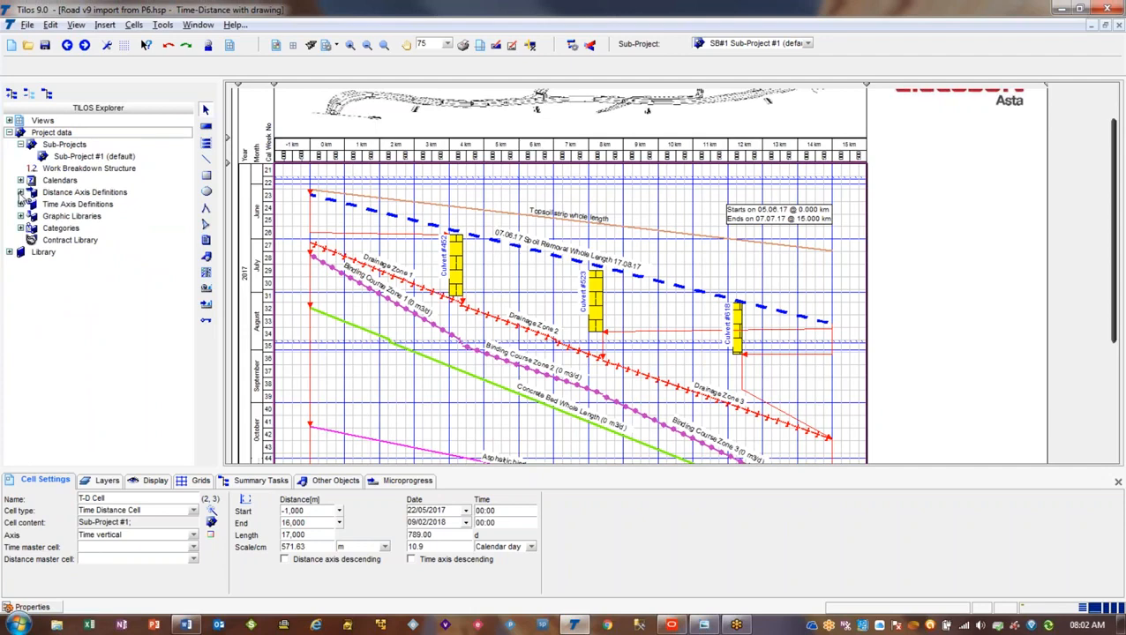
pyautogui.click(20, 192)
pyautogui.click(32, 229)
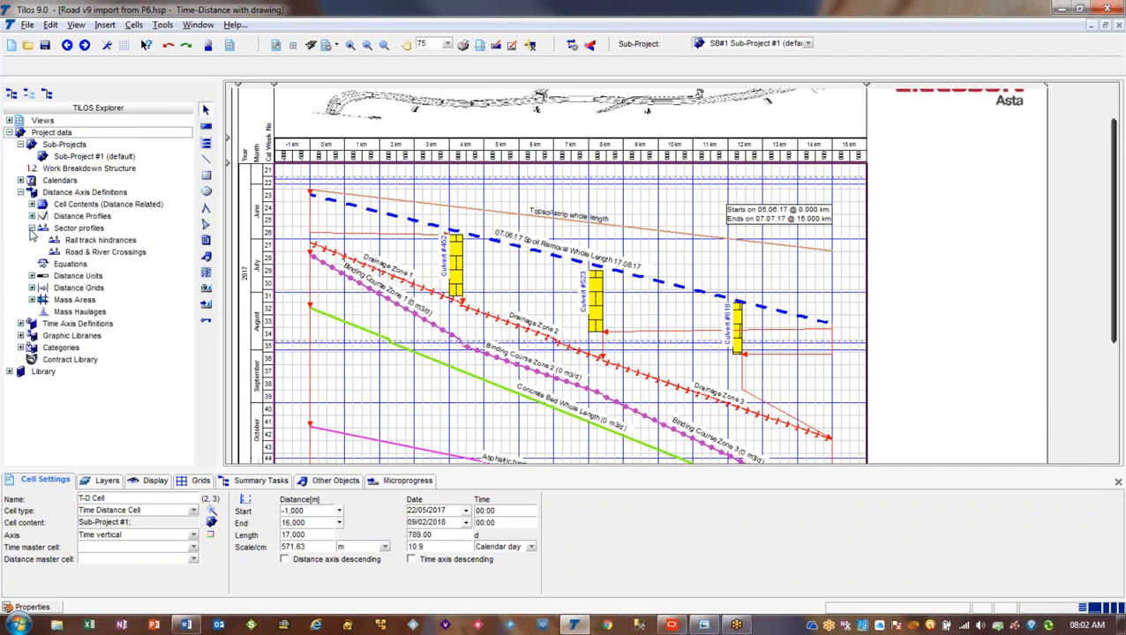
# Start a new sector profile with the Profile-ID TILOS Sector and add a sector line to it
pyautogui.rightClick(97, 233)
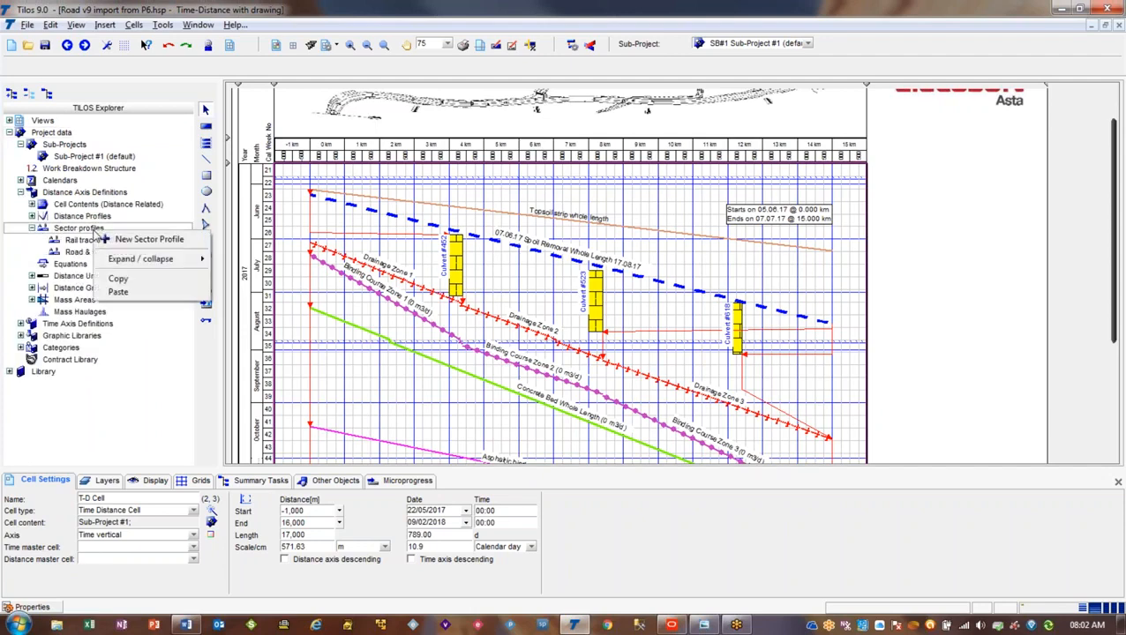
pyautogui.click(126, 244)
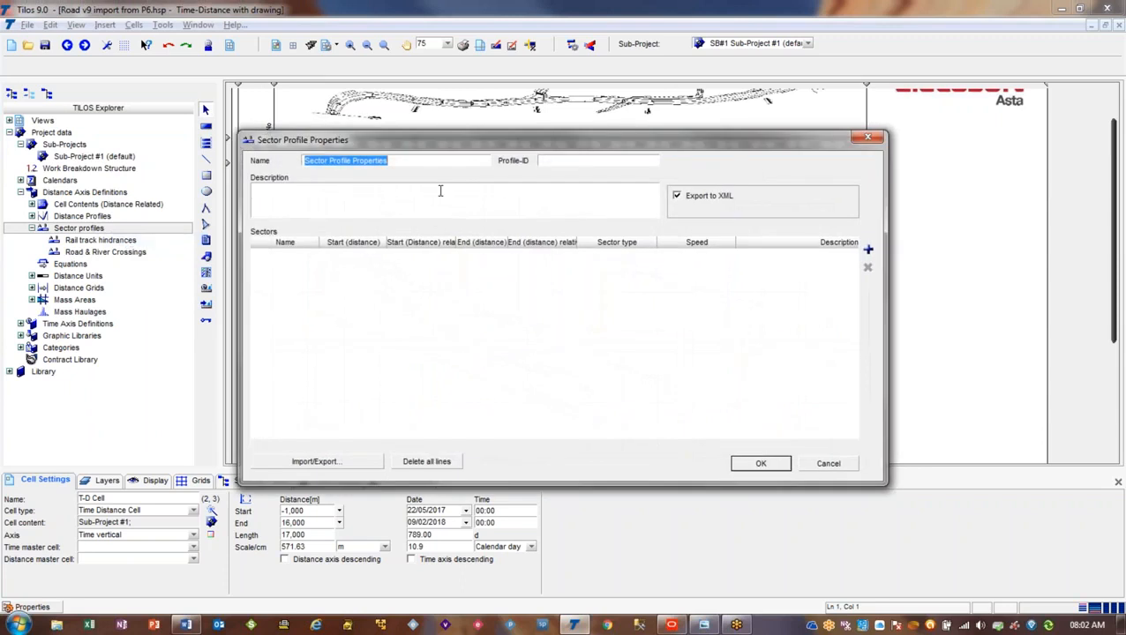
pyautogui.click(554, 162)
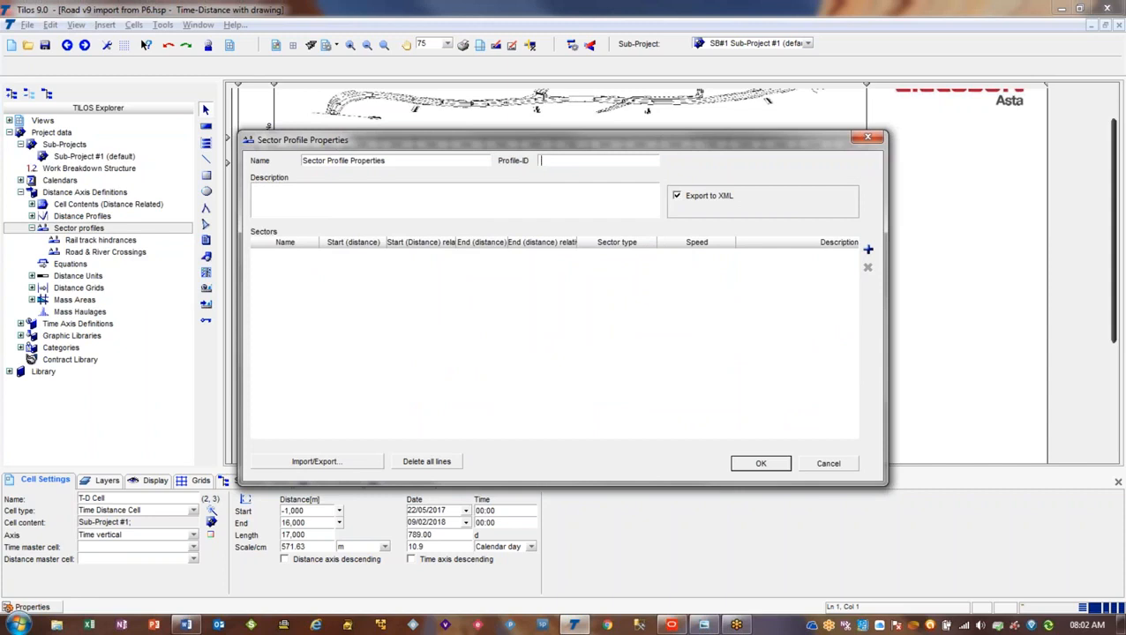
pyautogui.write('TILOS Sector')
pyautogui.click(869, 250)
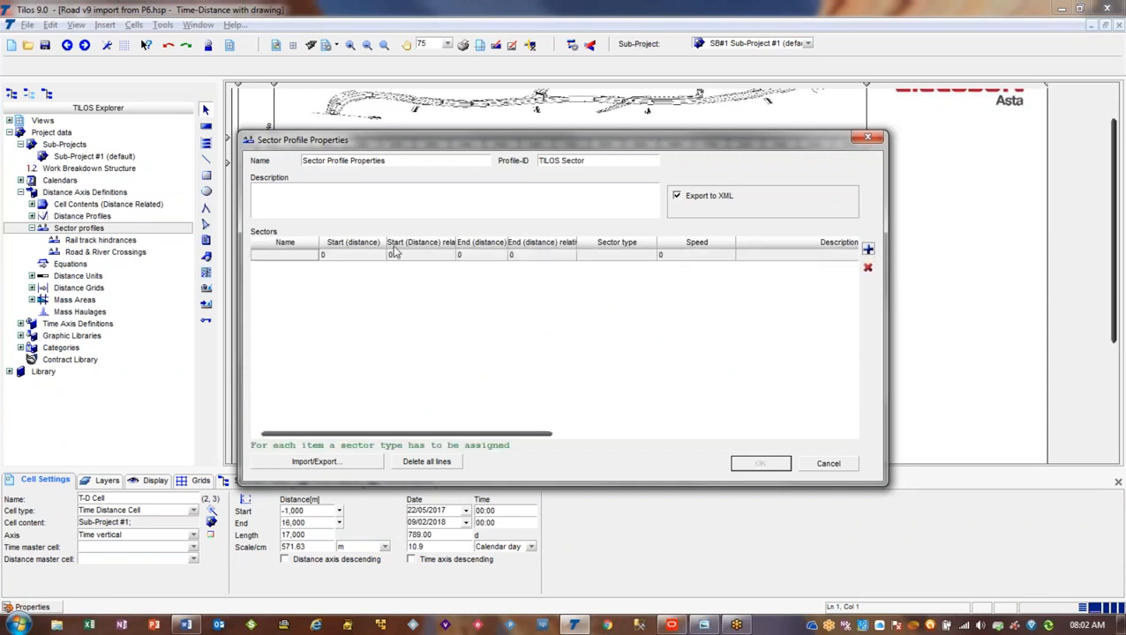
# Define the sector as Name 1 from distance 4500 to 6500 with the sector type Bridge
pyautogui.click(307, 255)
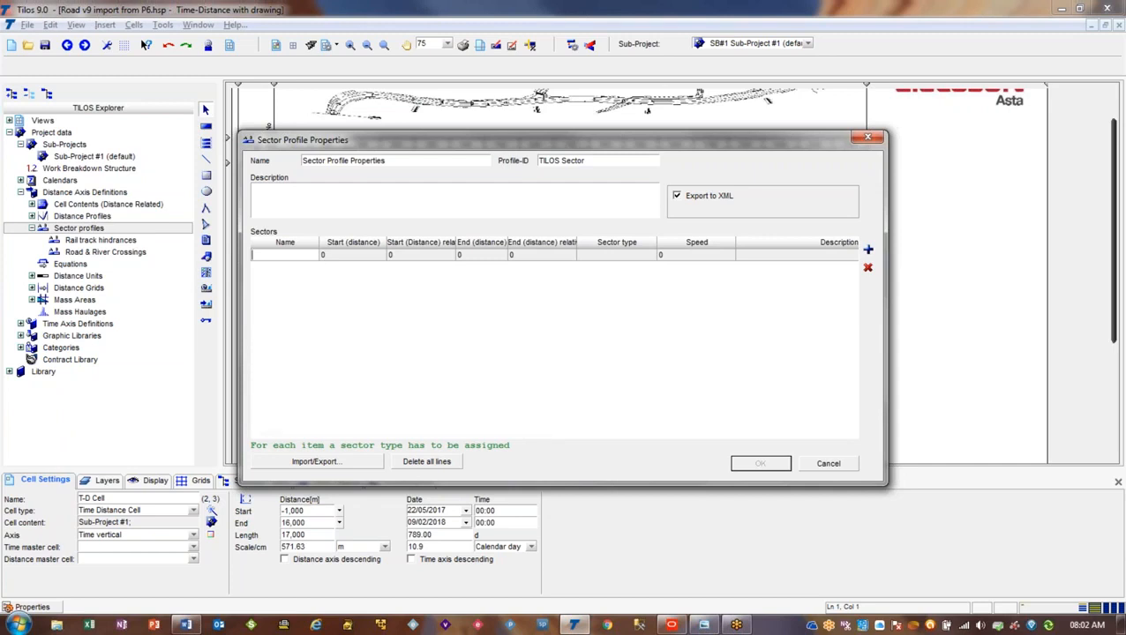
pyautogui.write('Name 1')
pyautogui.click(374, 259)
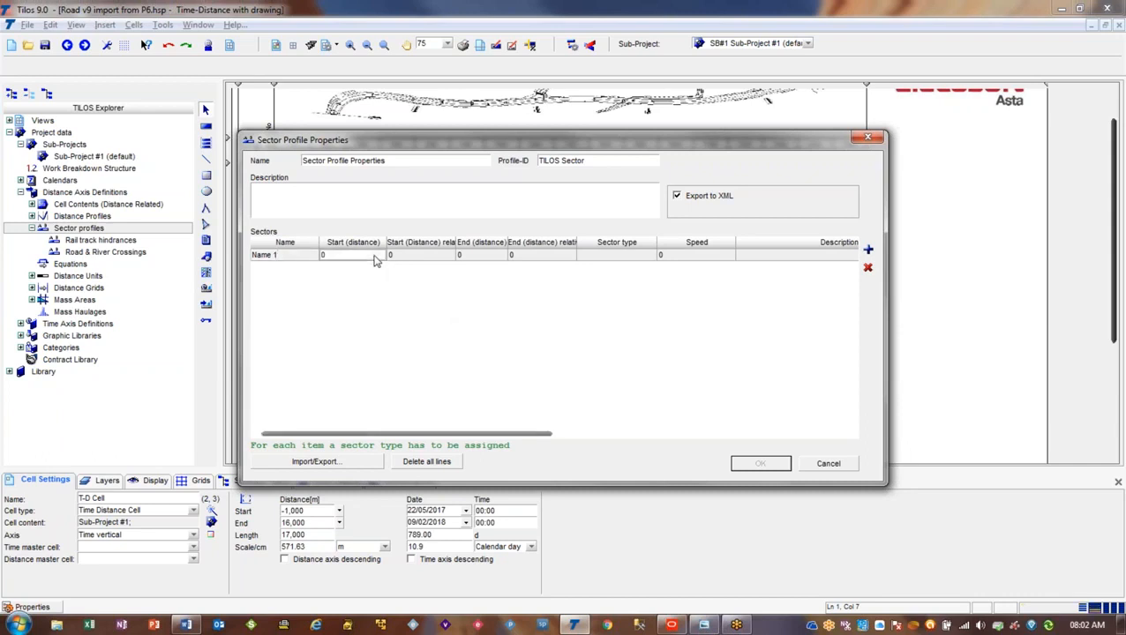
pyautogui.write('4500')
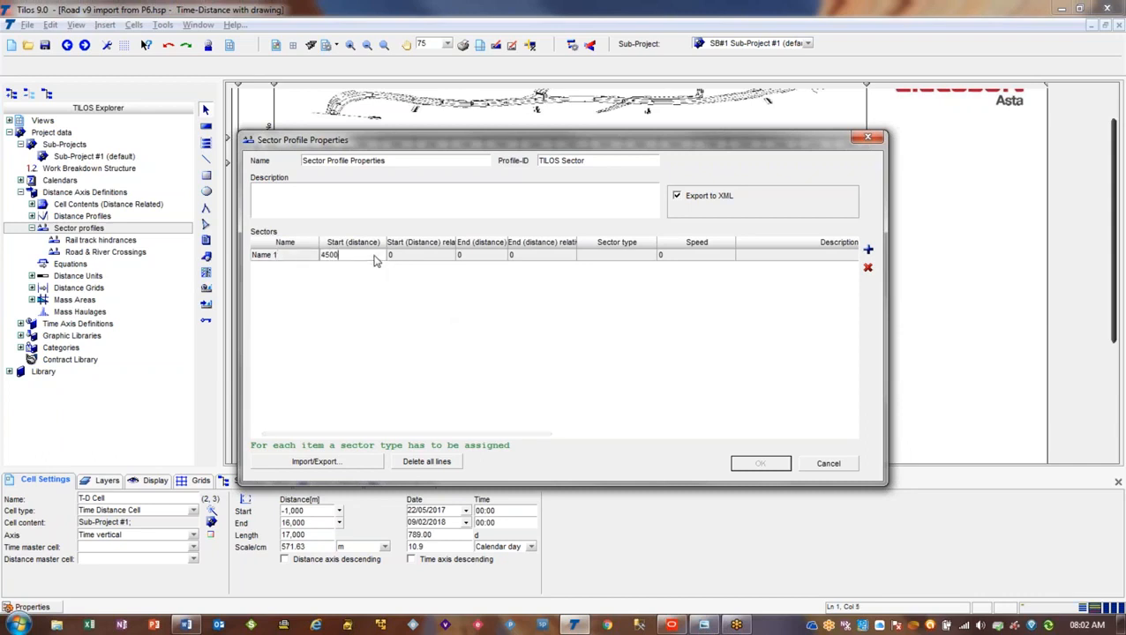
pyautogui.click(471, 258)
pyautogui.write('65')
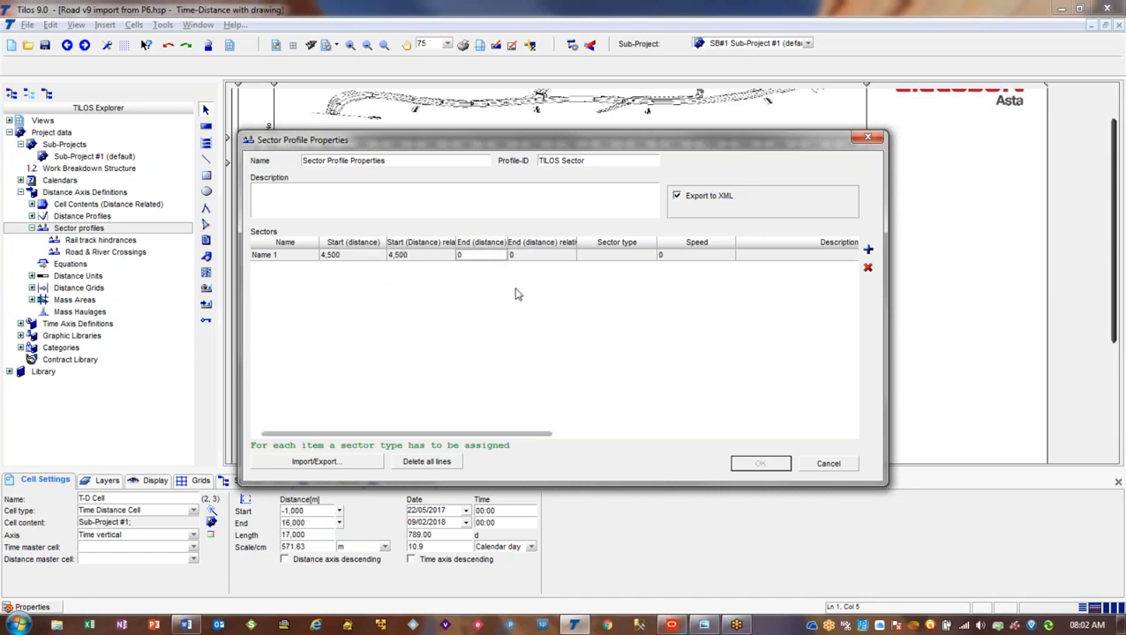
pyautogui.write('00')
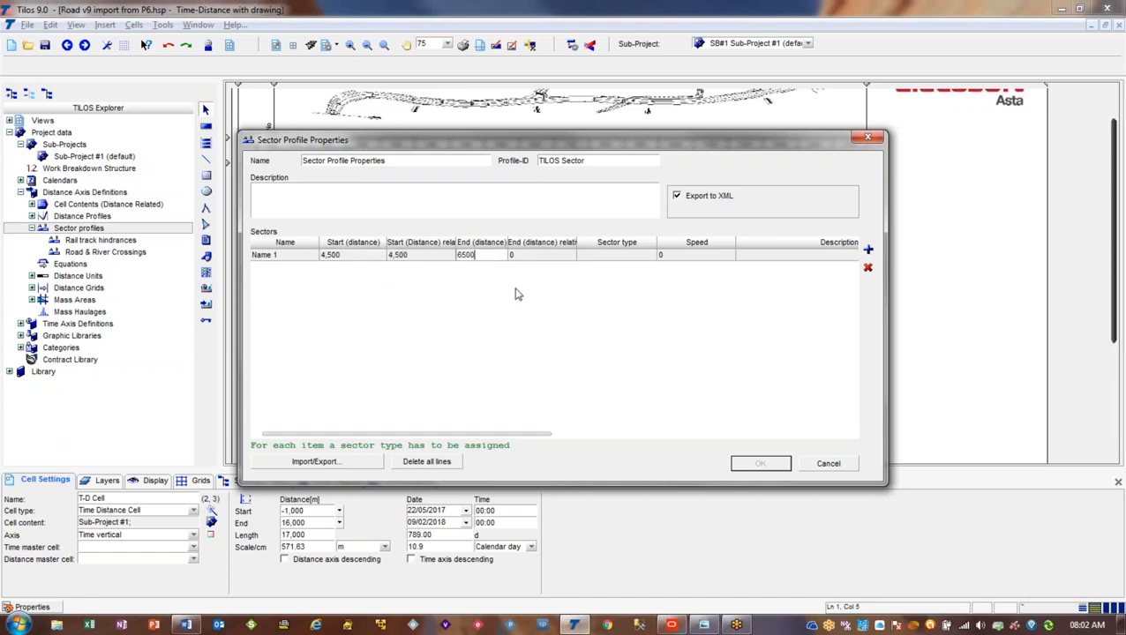
pyautogui.click(620, 256)
pyautogui.click(651, 255)
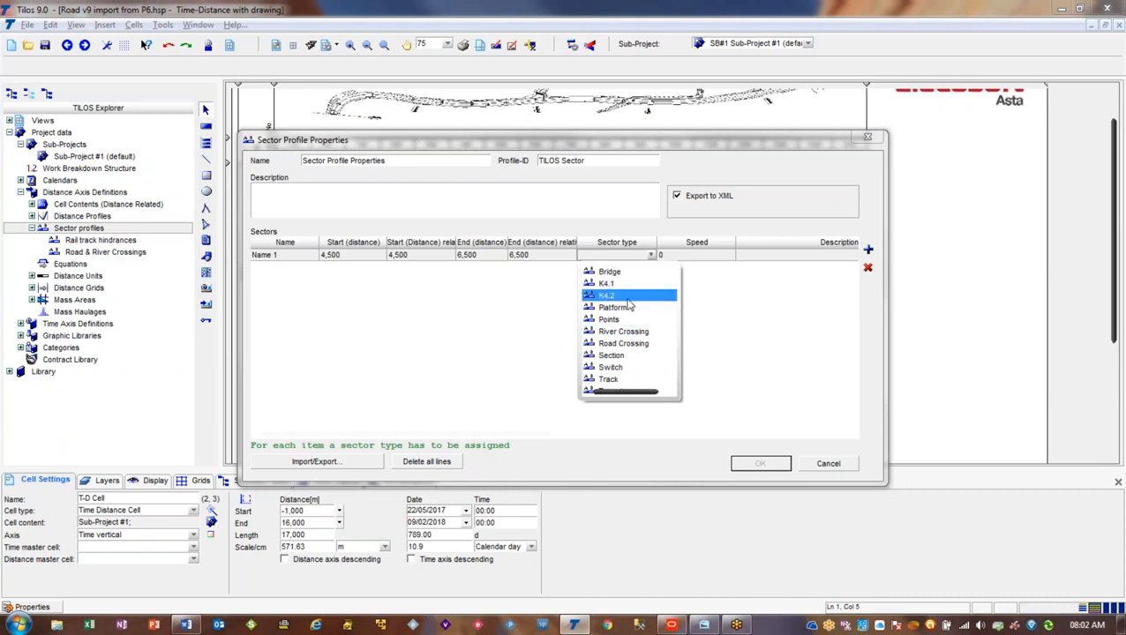
pyautogui.click(626, 275)
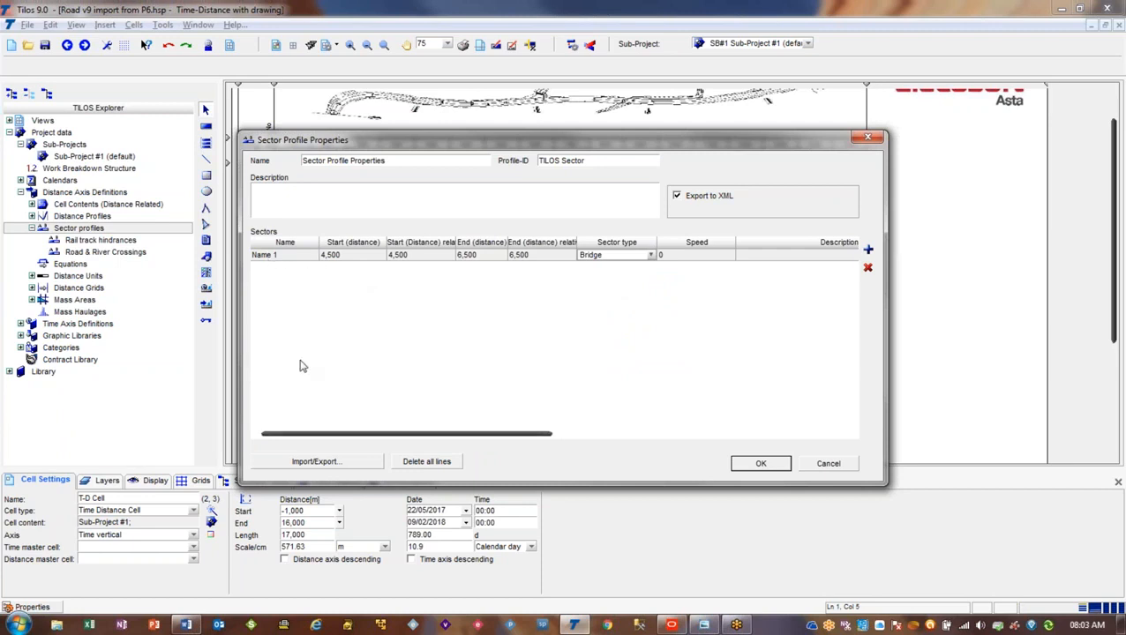
# Examine the sector profile's exchange columns and the sector's start and end distances, and discard the new profile
pyautogui.click(327, 461)
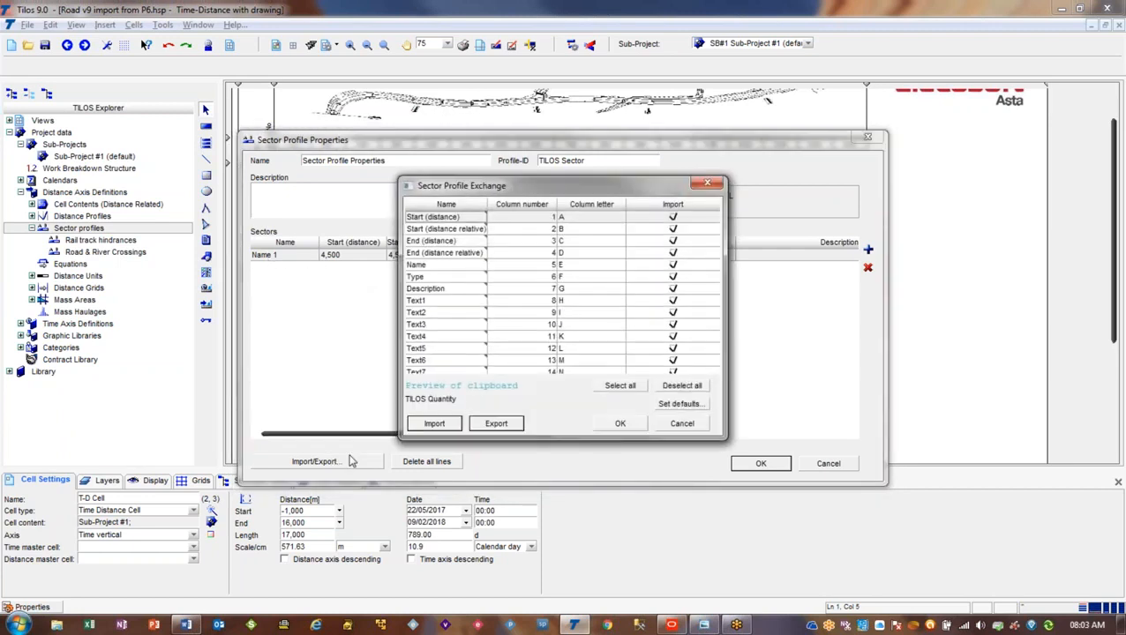
pyautogui.click(679, 425)
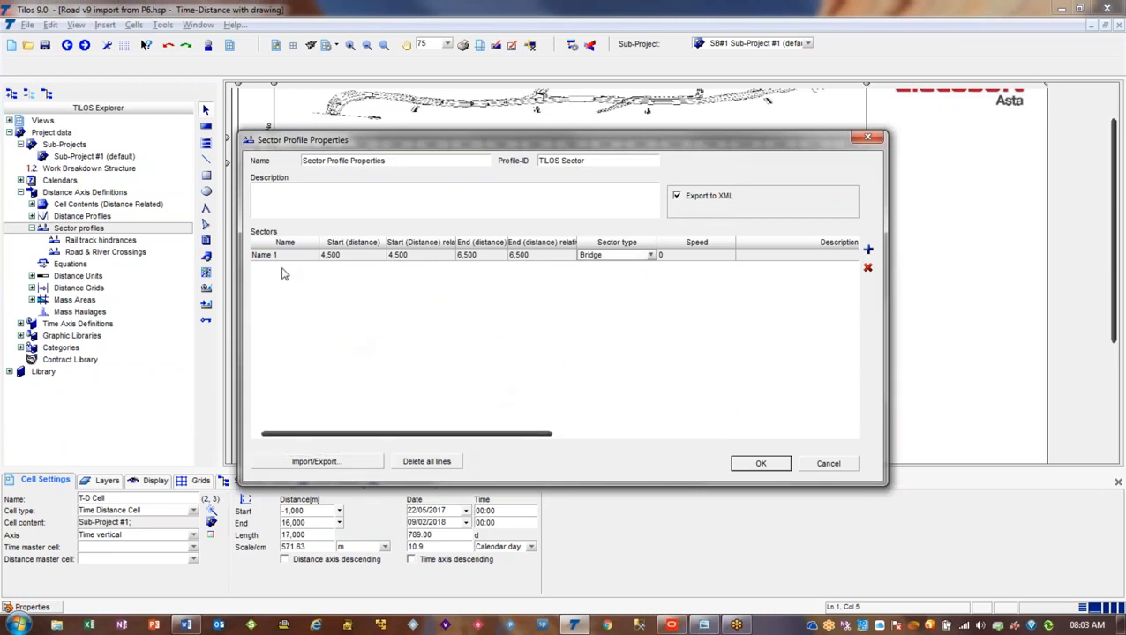
pyautogui.click(337, 257)
pyautogui.click(473, 256)
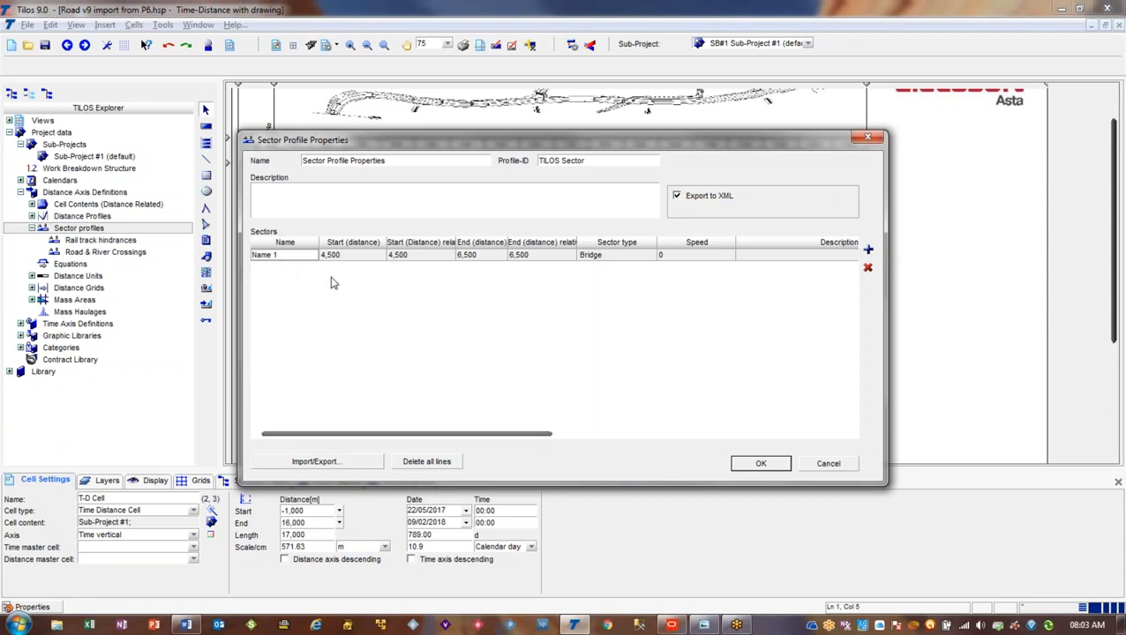
pyautogui.click(360, 258)
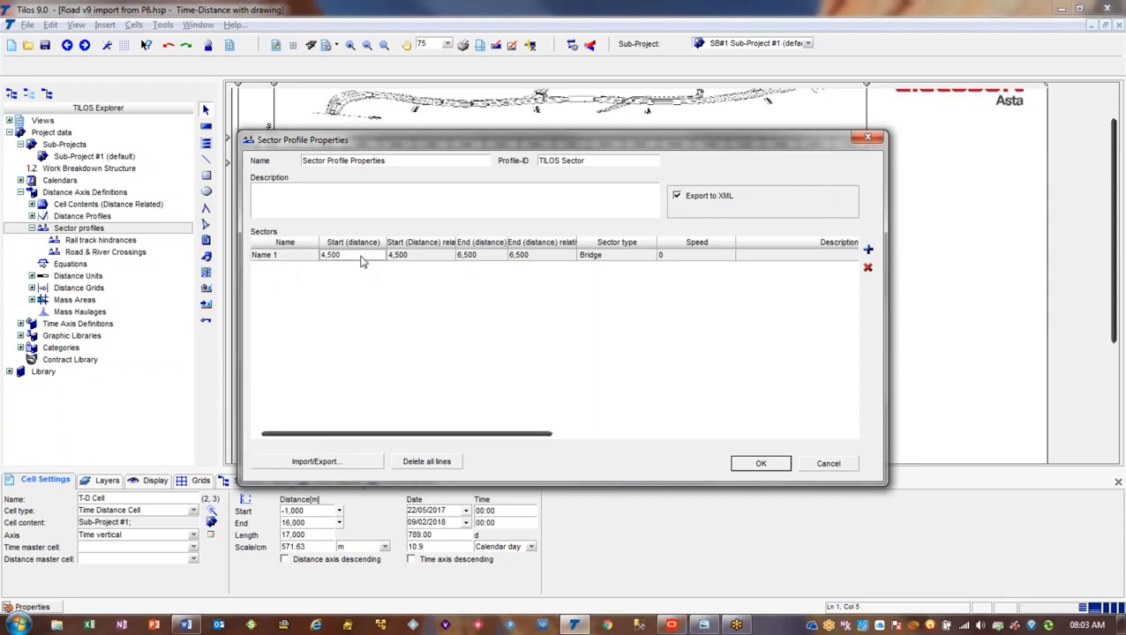
pyautogui.click(550, 259)
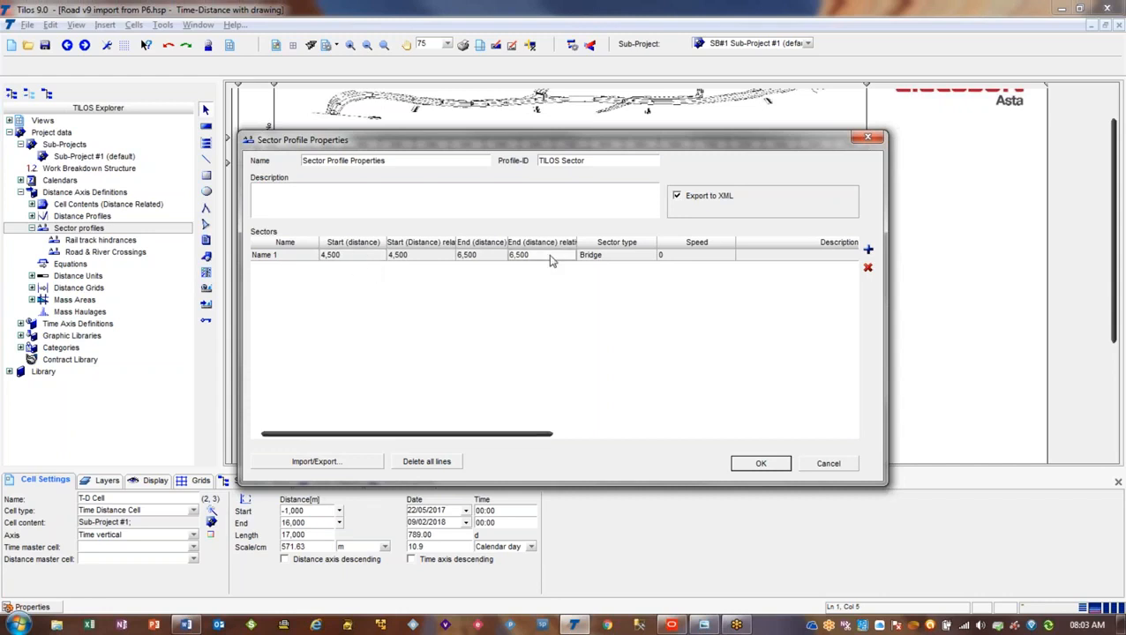
pyautogui.click(342, 260)
pyautogui.click(471, 263)
pyautogui.click(350, 264)
pyautogui.click(461, 261)
pyautogui.click(841, 468)
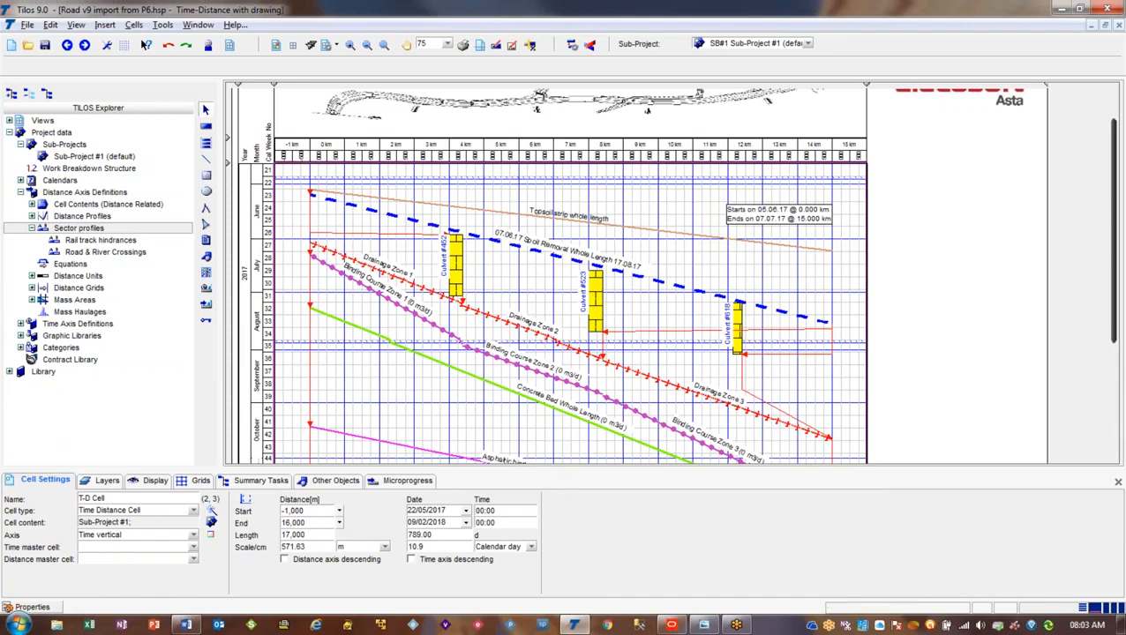
# Switch to the P6-TILOS data field mapping document in Word and enlarge its window to examine the whole table
pyautogui.hotkey('alt', 'Tab')
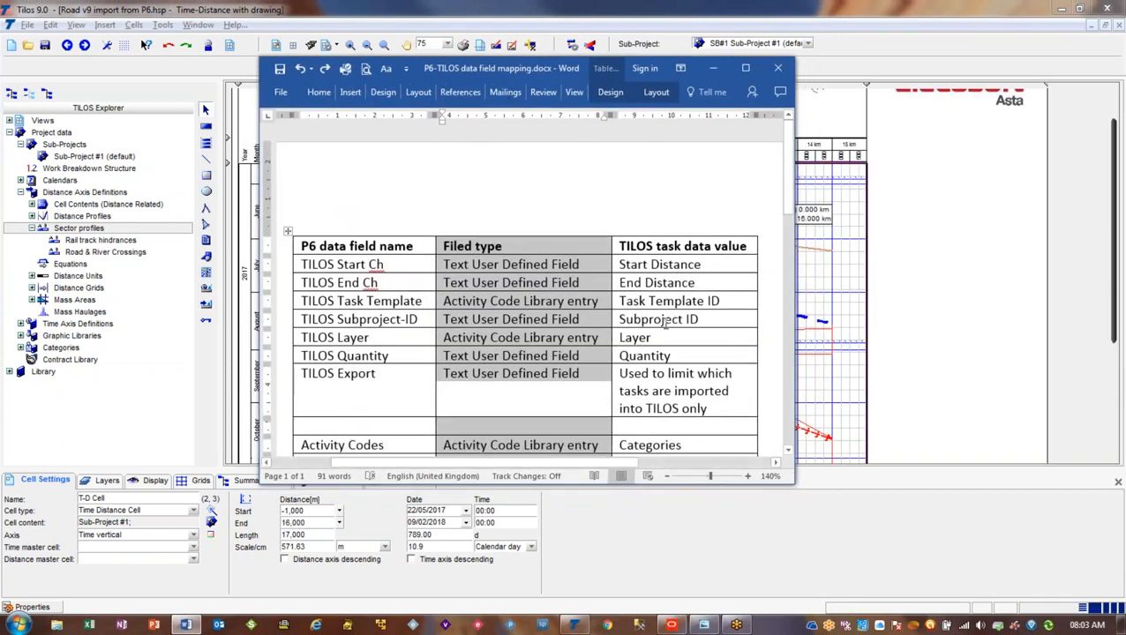
pyautogui.click(698, 205)
pyautogui.moveTo(793, 483); pyautogui.dragTo(804, 558)
pyautogui.click(767, 481)
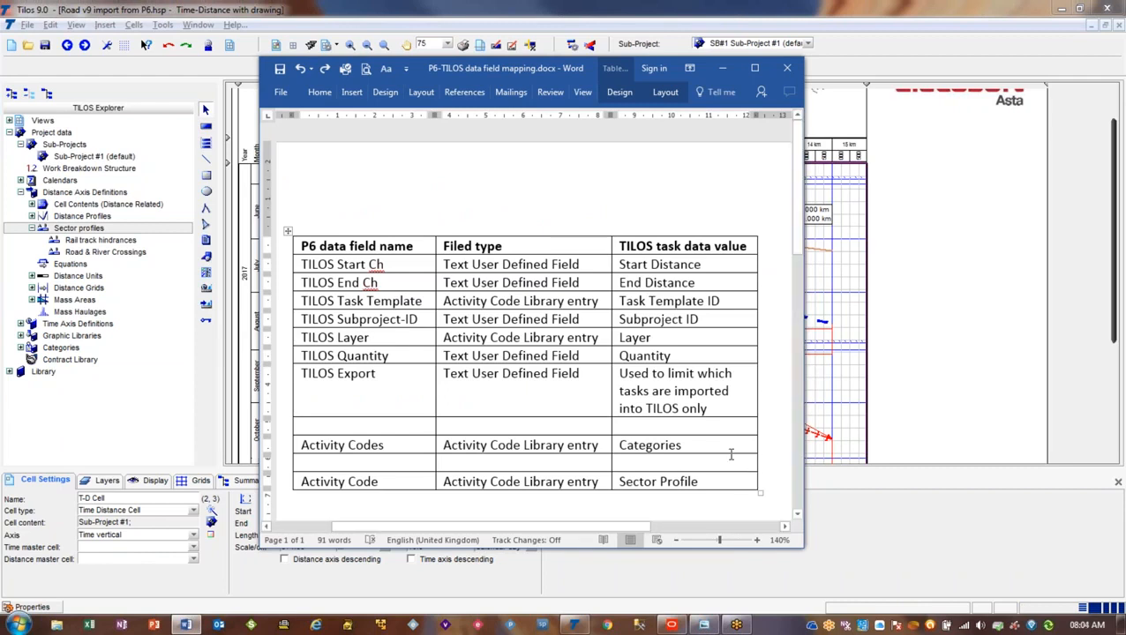
# Return to TILOS, select the XML Data (XML) import format in a new import, and cancel the import
pyautogui.click(202, 16)
pyautogui.click(29, 25)
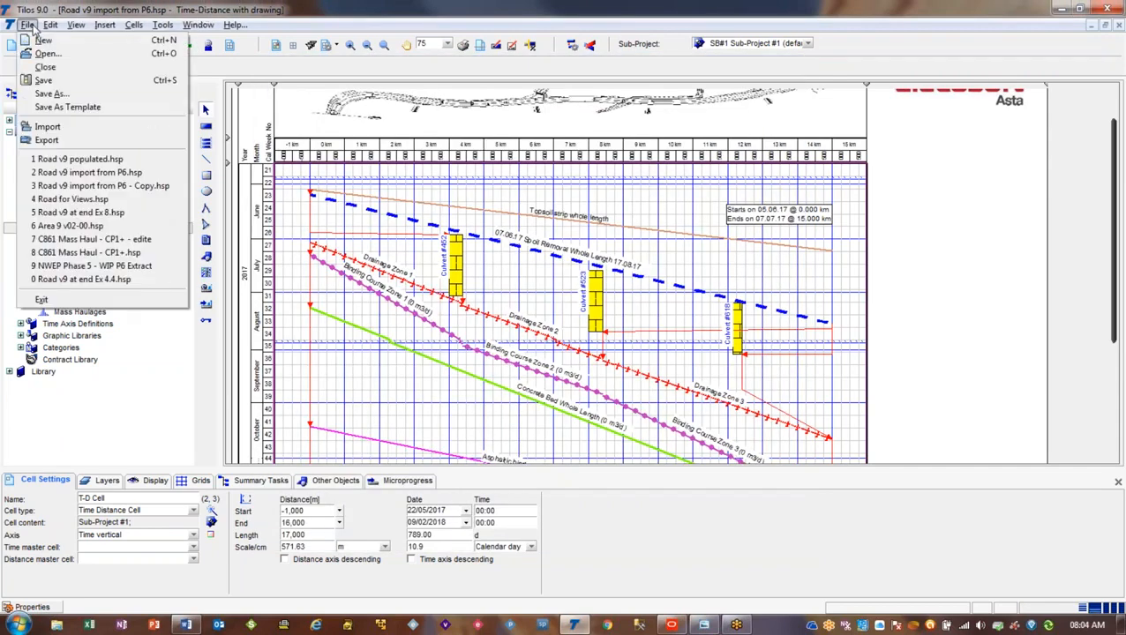
pyautogui.click(51, 128)
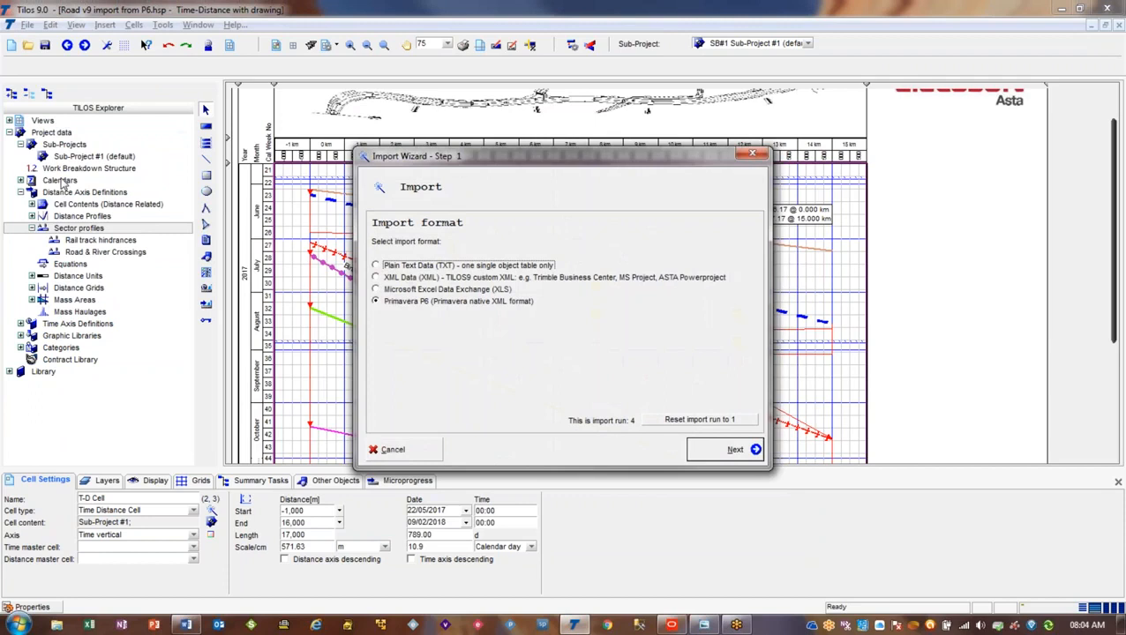
pyautogui.click(457, 278)
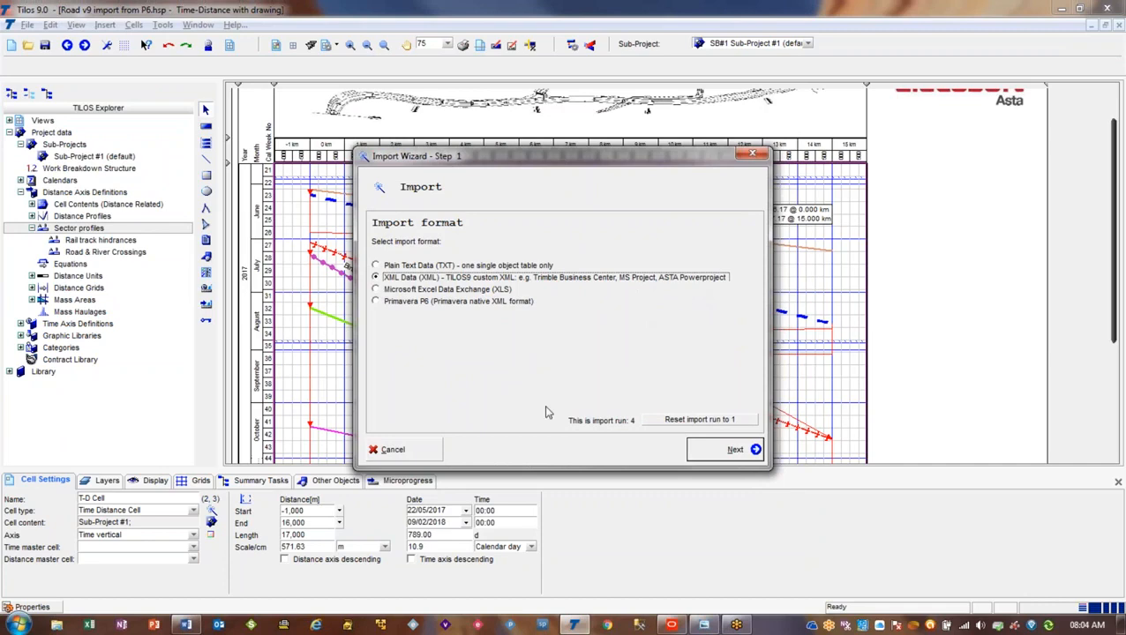
pyautogui.click(393, 450)
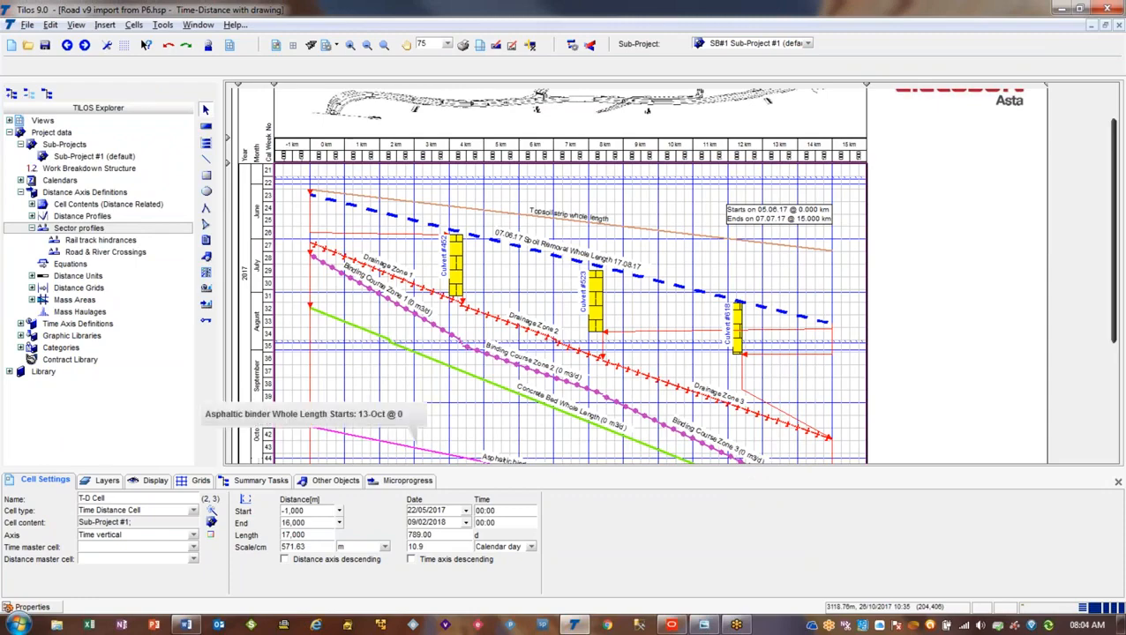